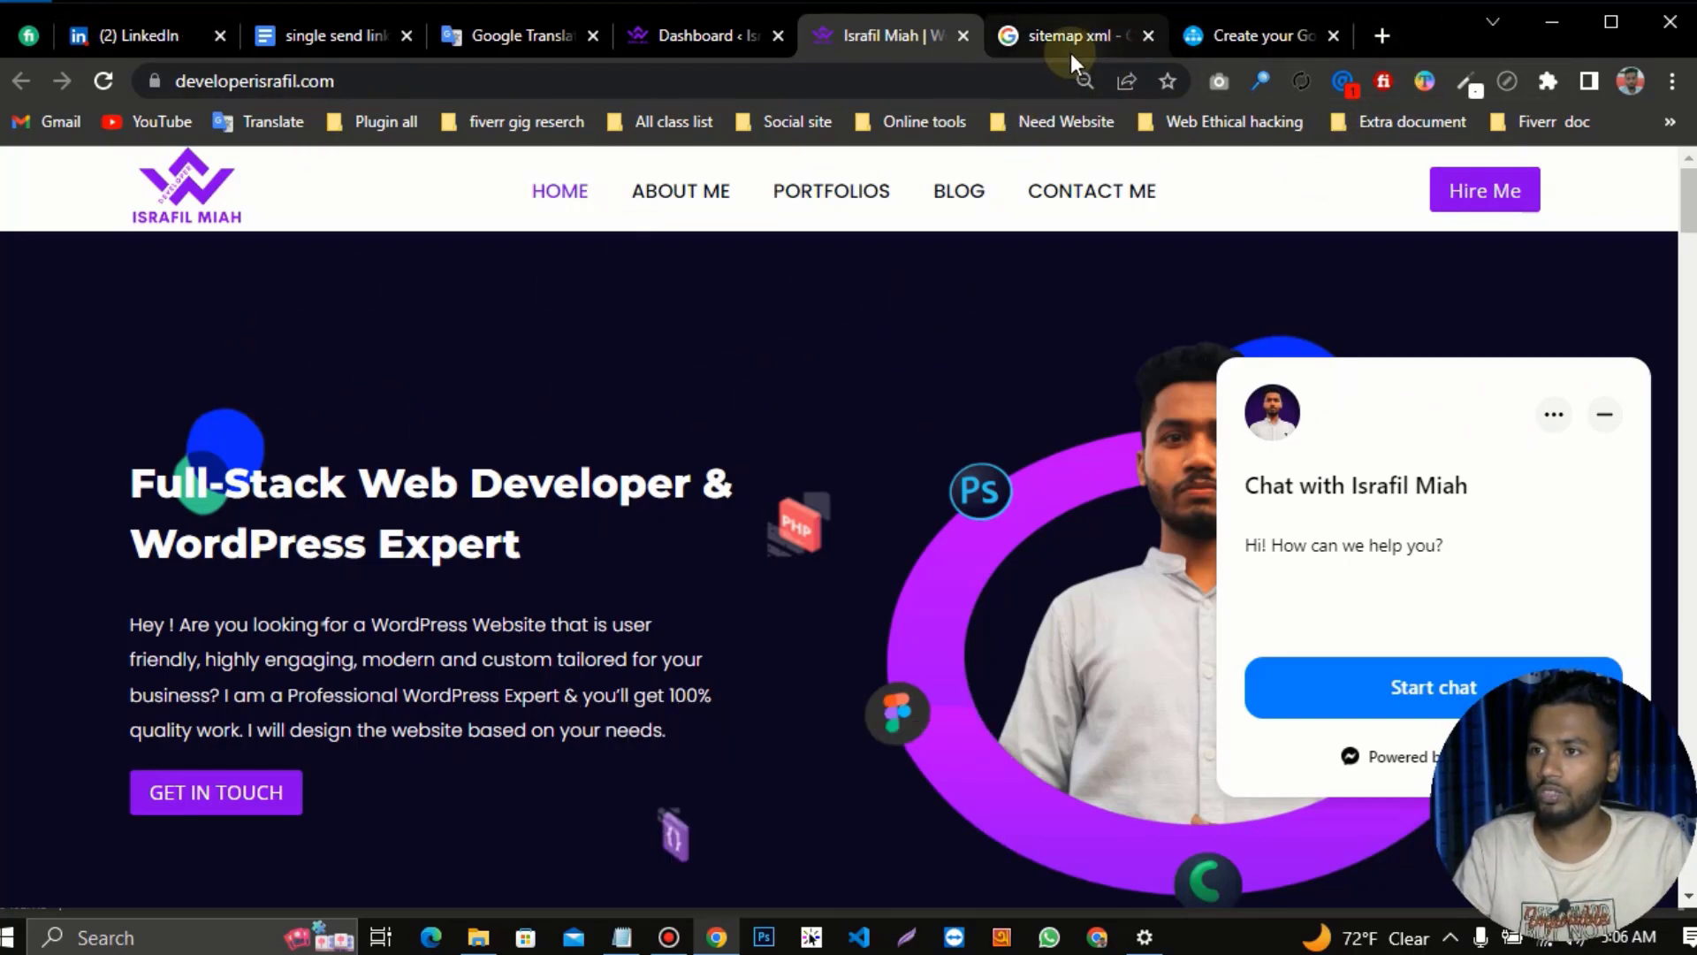
# Search Google for "fb" in a new browser tab
pyautogui.click(1381, 36)
pyautogui.click(542, 84)
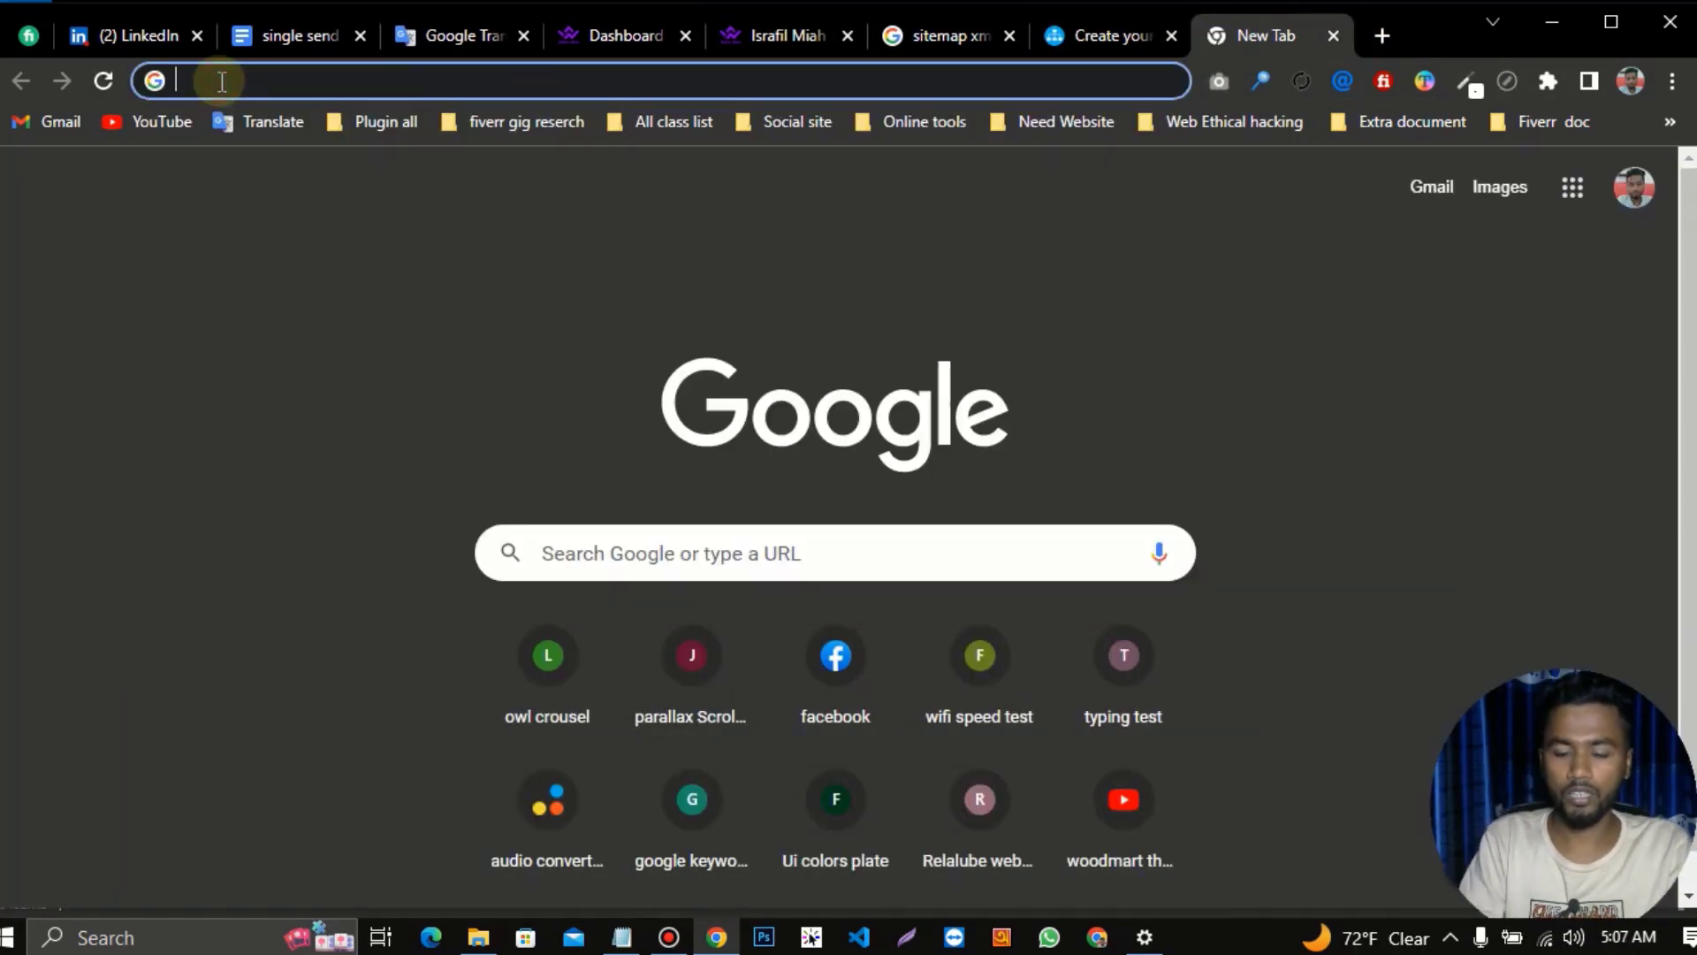
pyautogui.write('fb')
pyautogui.press('Return')
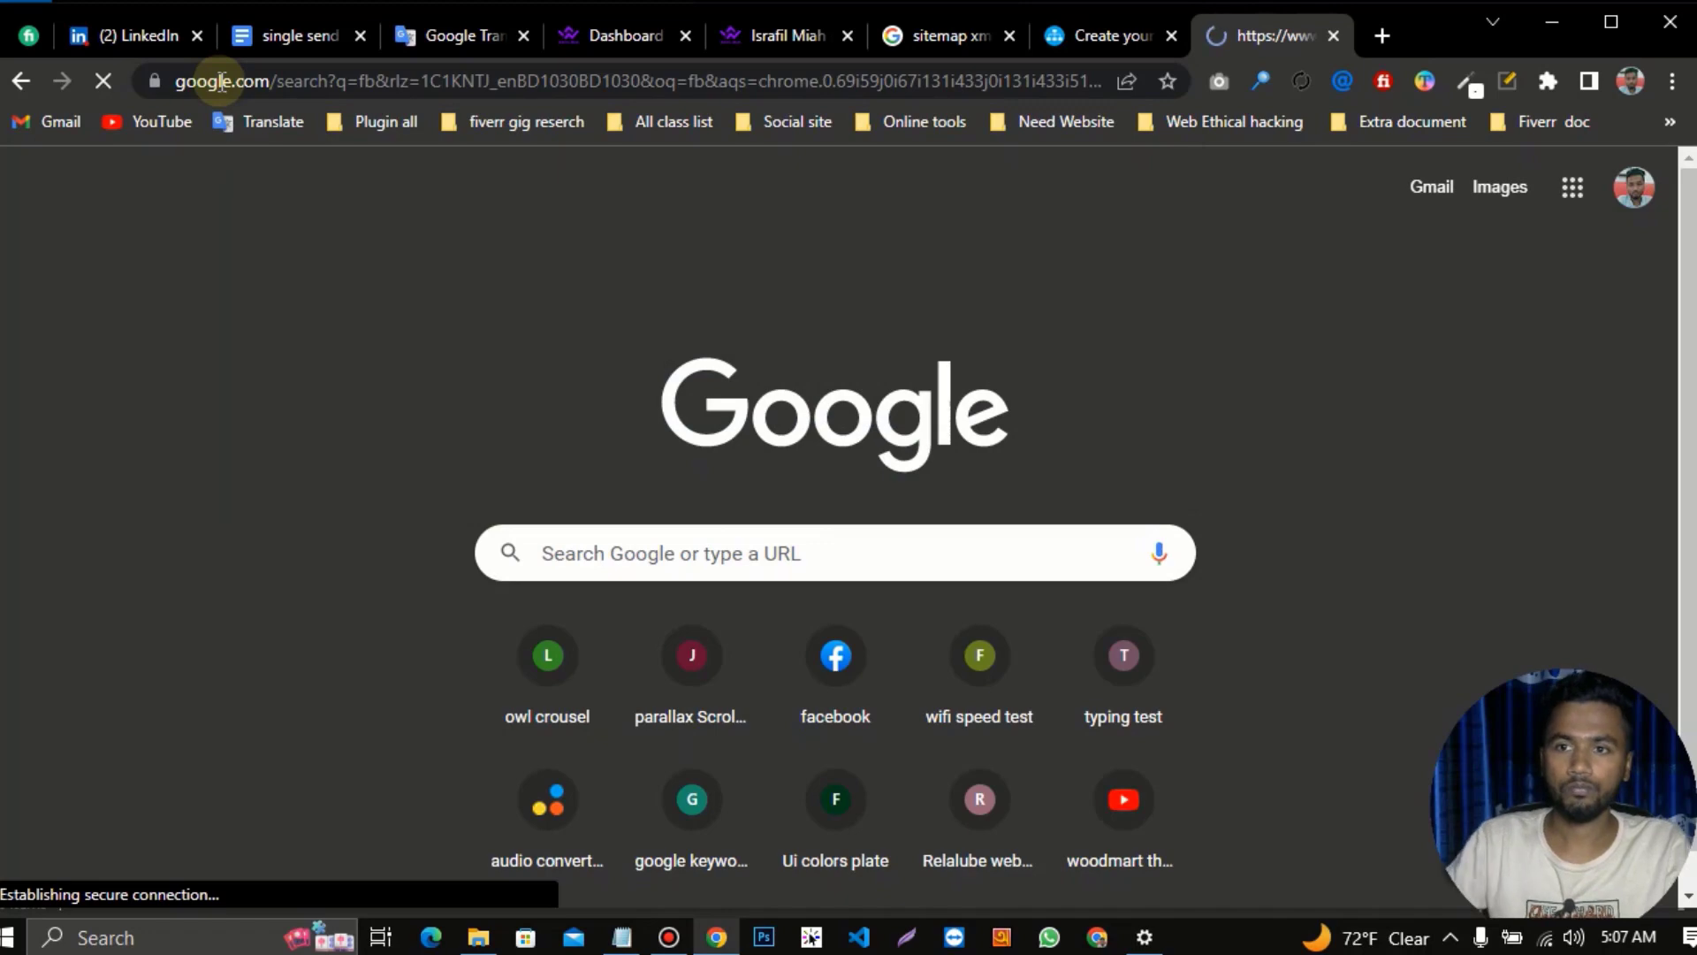
# Examine the sitelinks listed beneath the main Facebook result, from Log to Facebook Pages
pyautogui.scroll(-1, 442, 380)
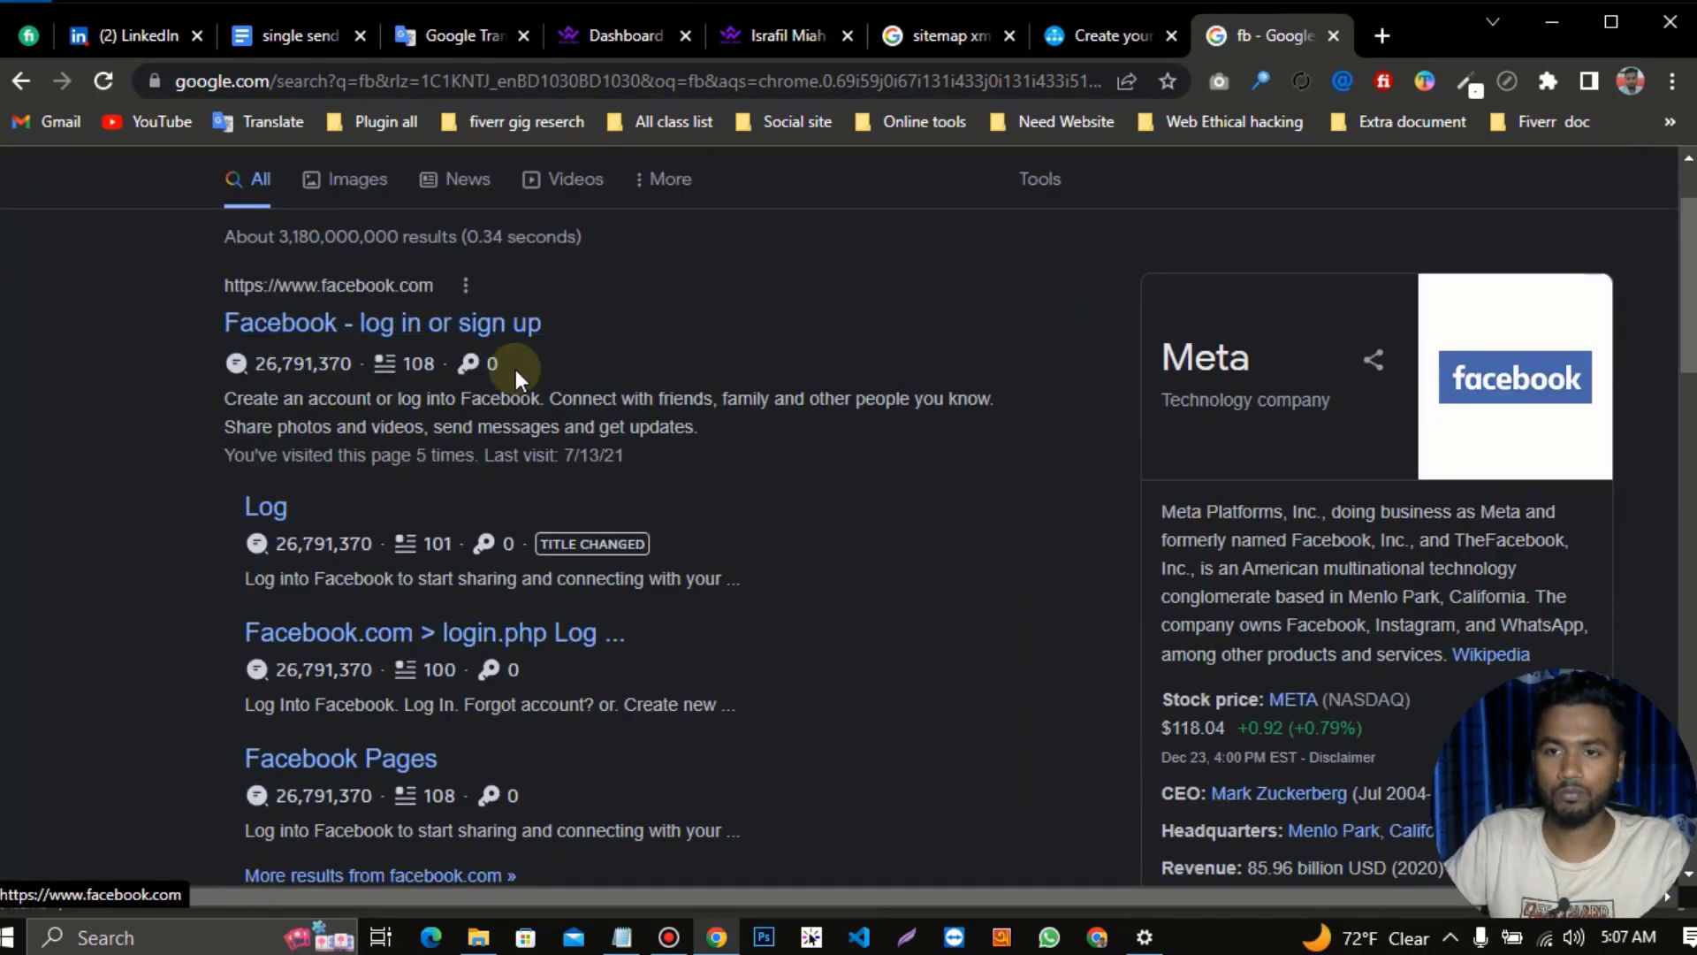
pyautogui.scroll(-1, 449, 268)
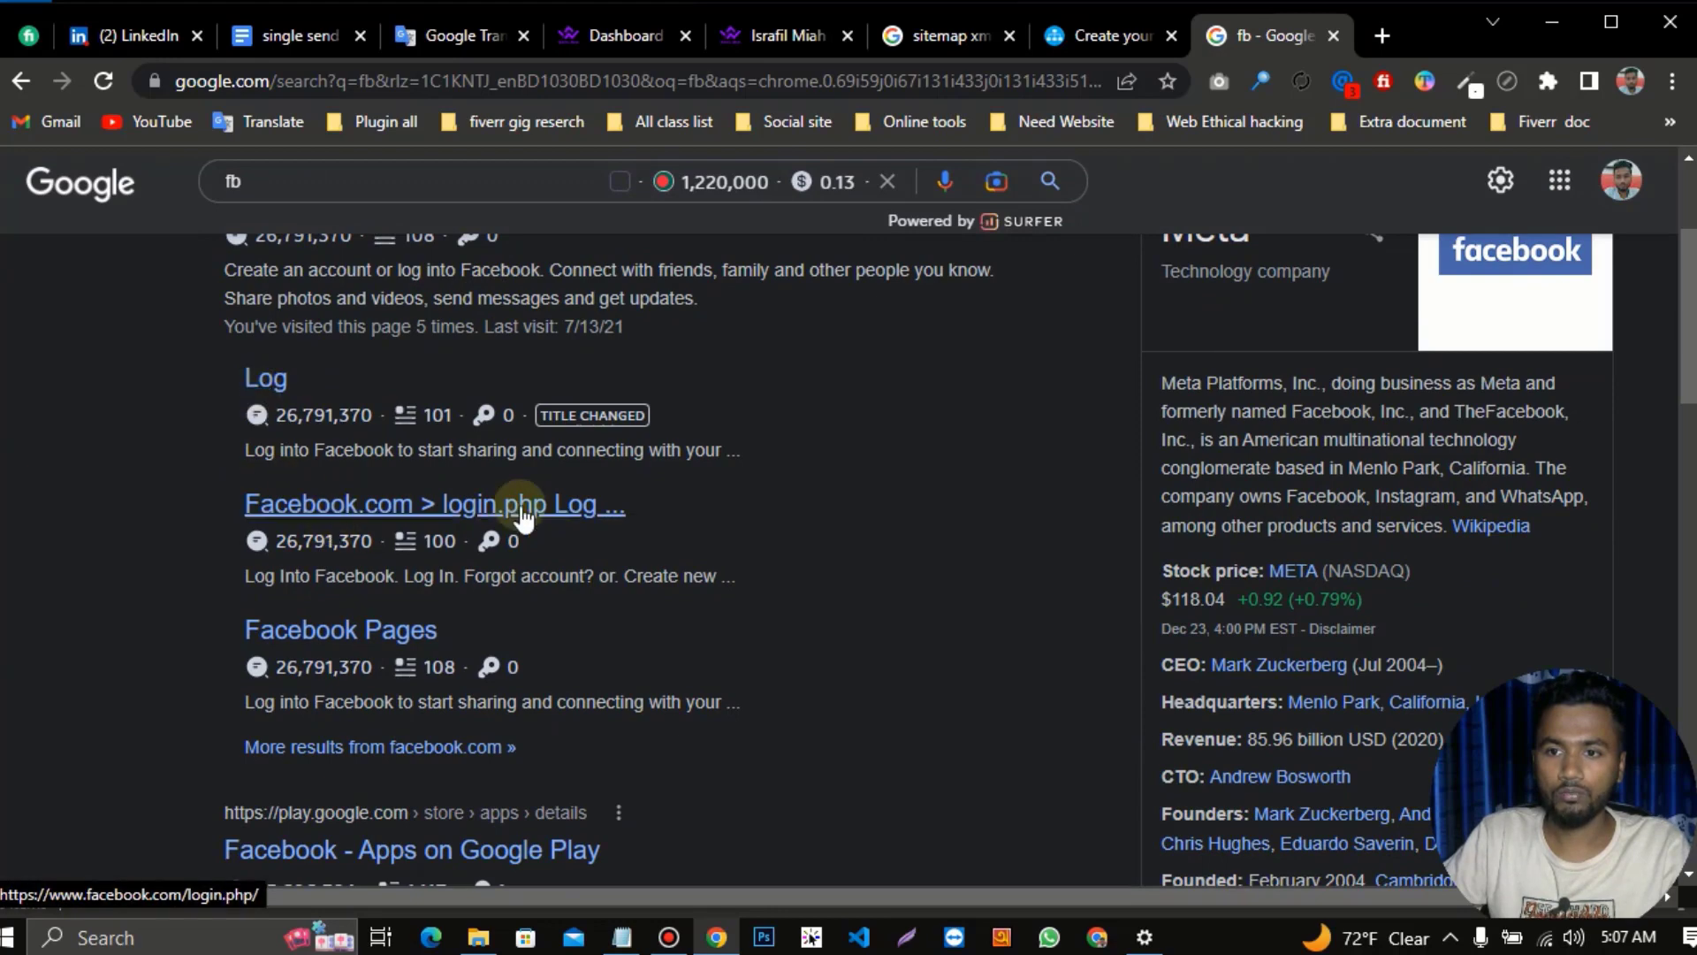
pyautogui.scroll(-1, 340, 601)
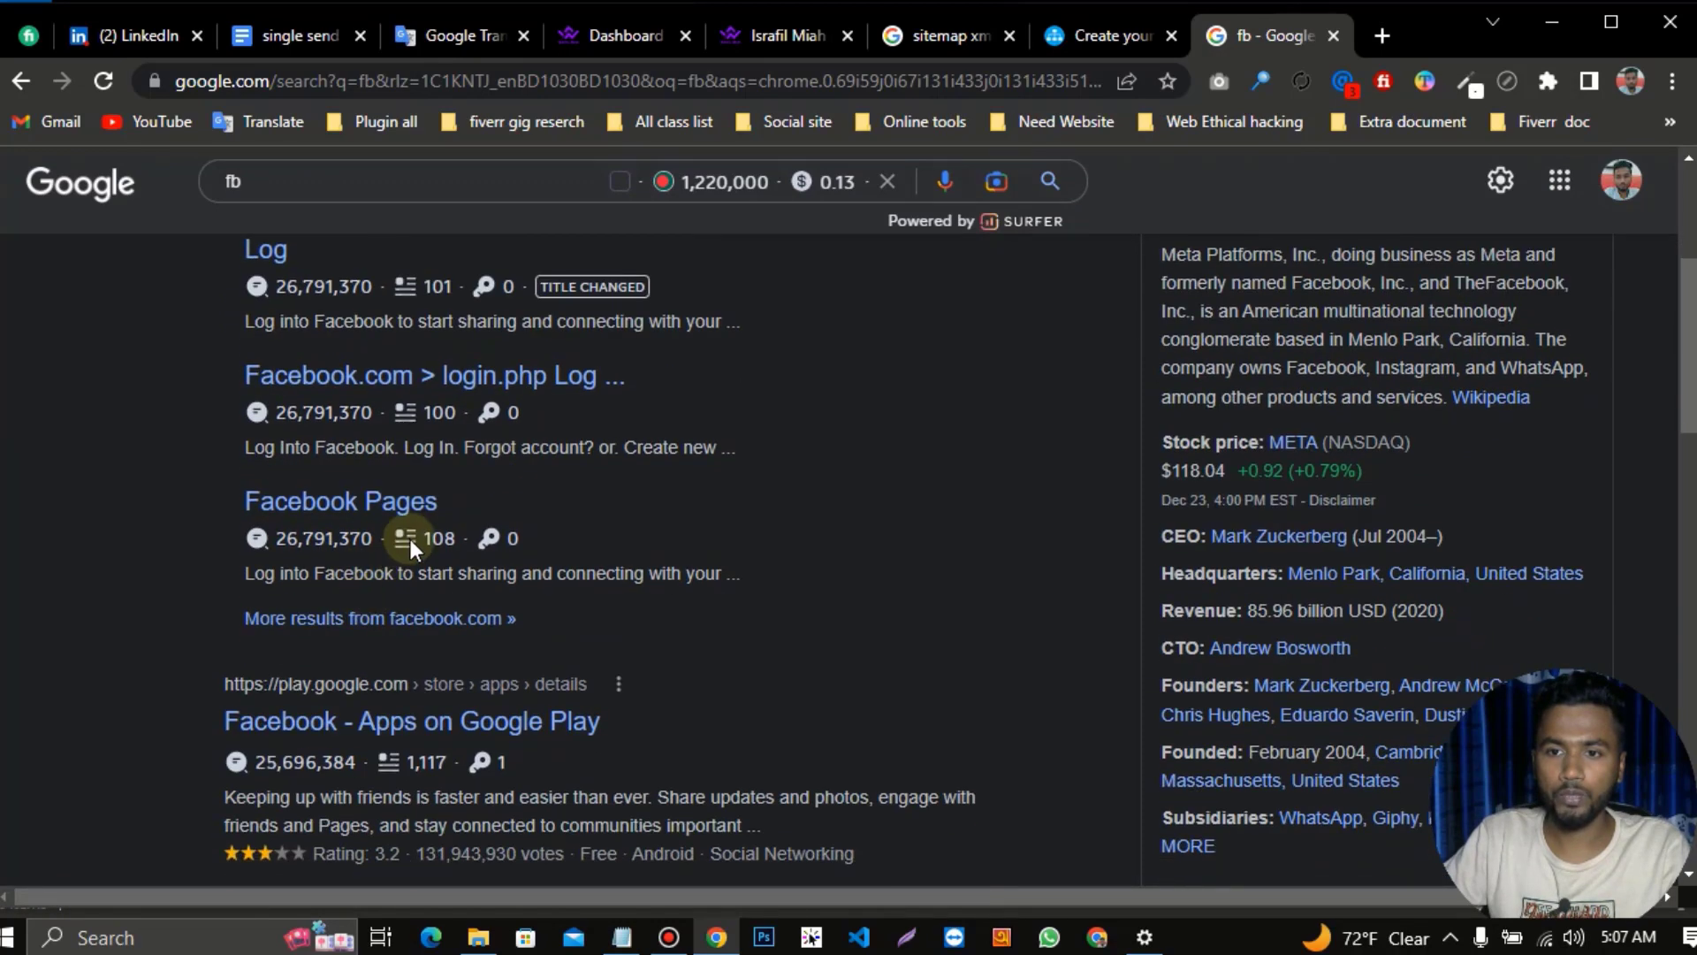
pyautogui.scroll(2, 304, 481)
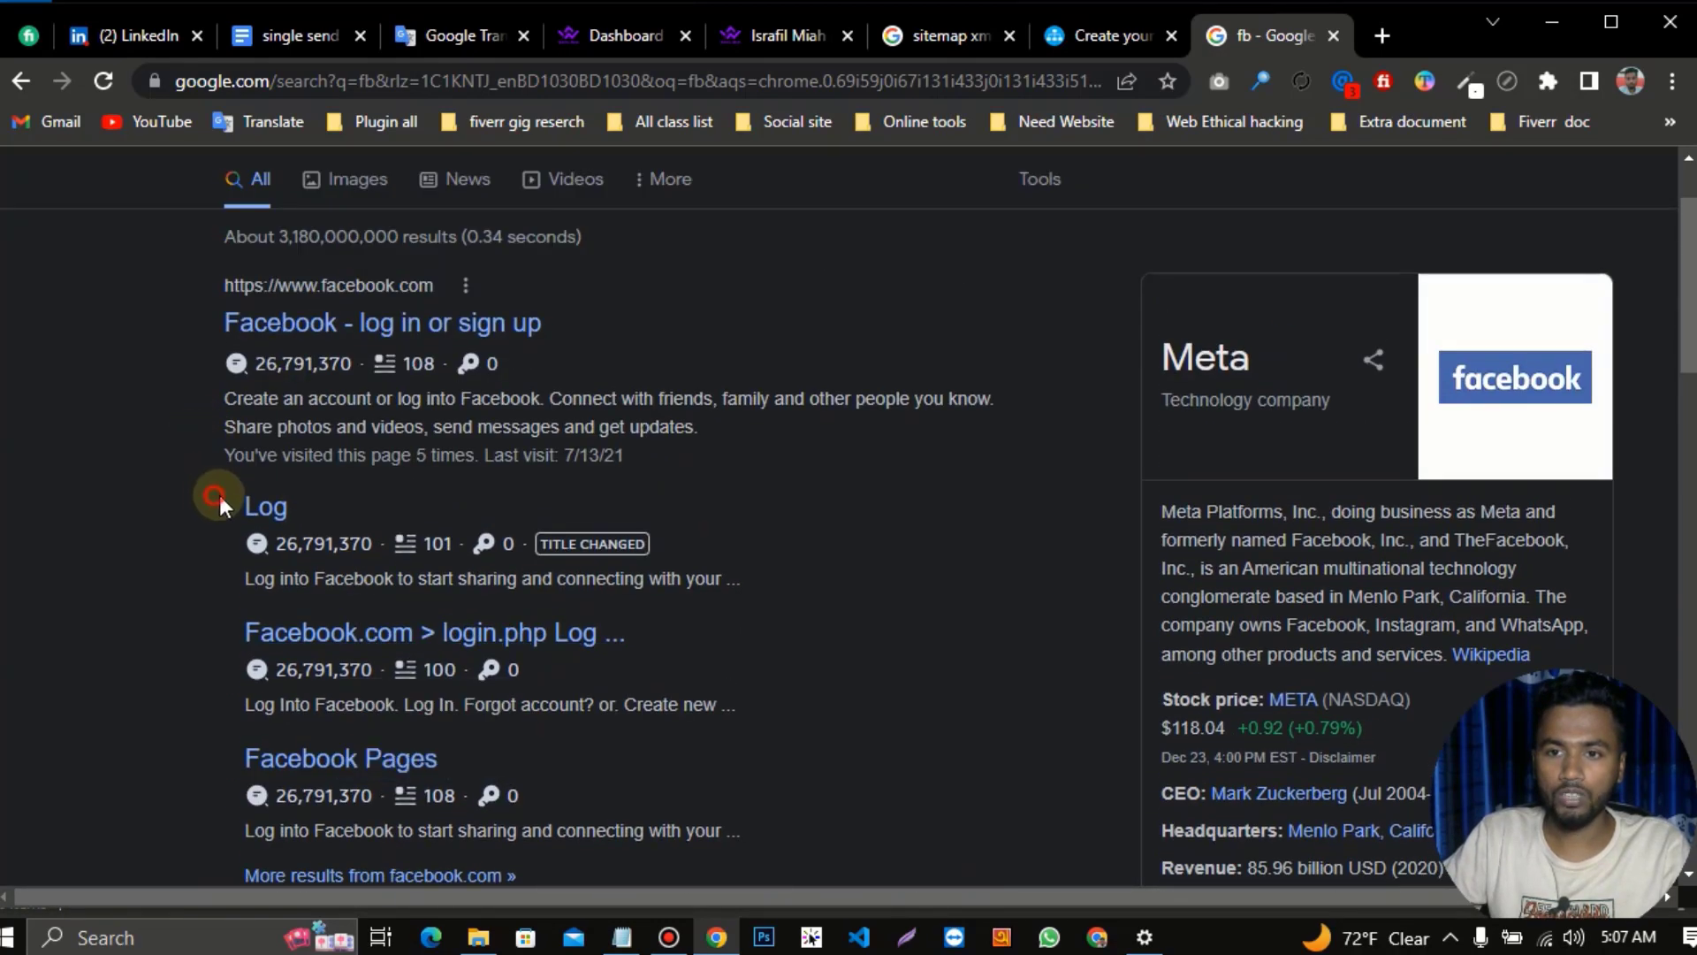
pyautogui.moveTo(219, 495); pyautogui.dragTo(580, 861)
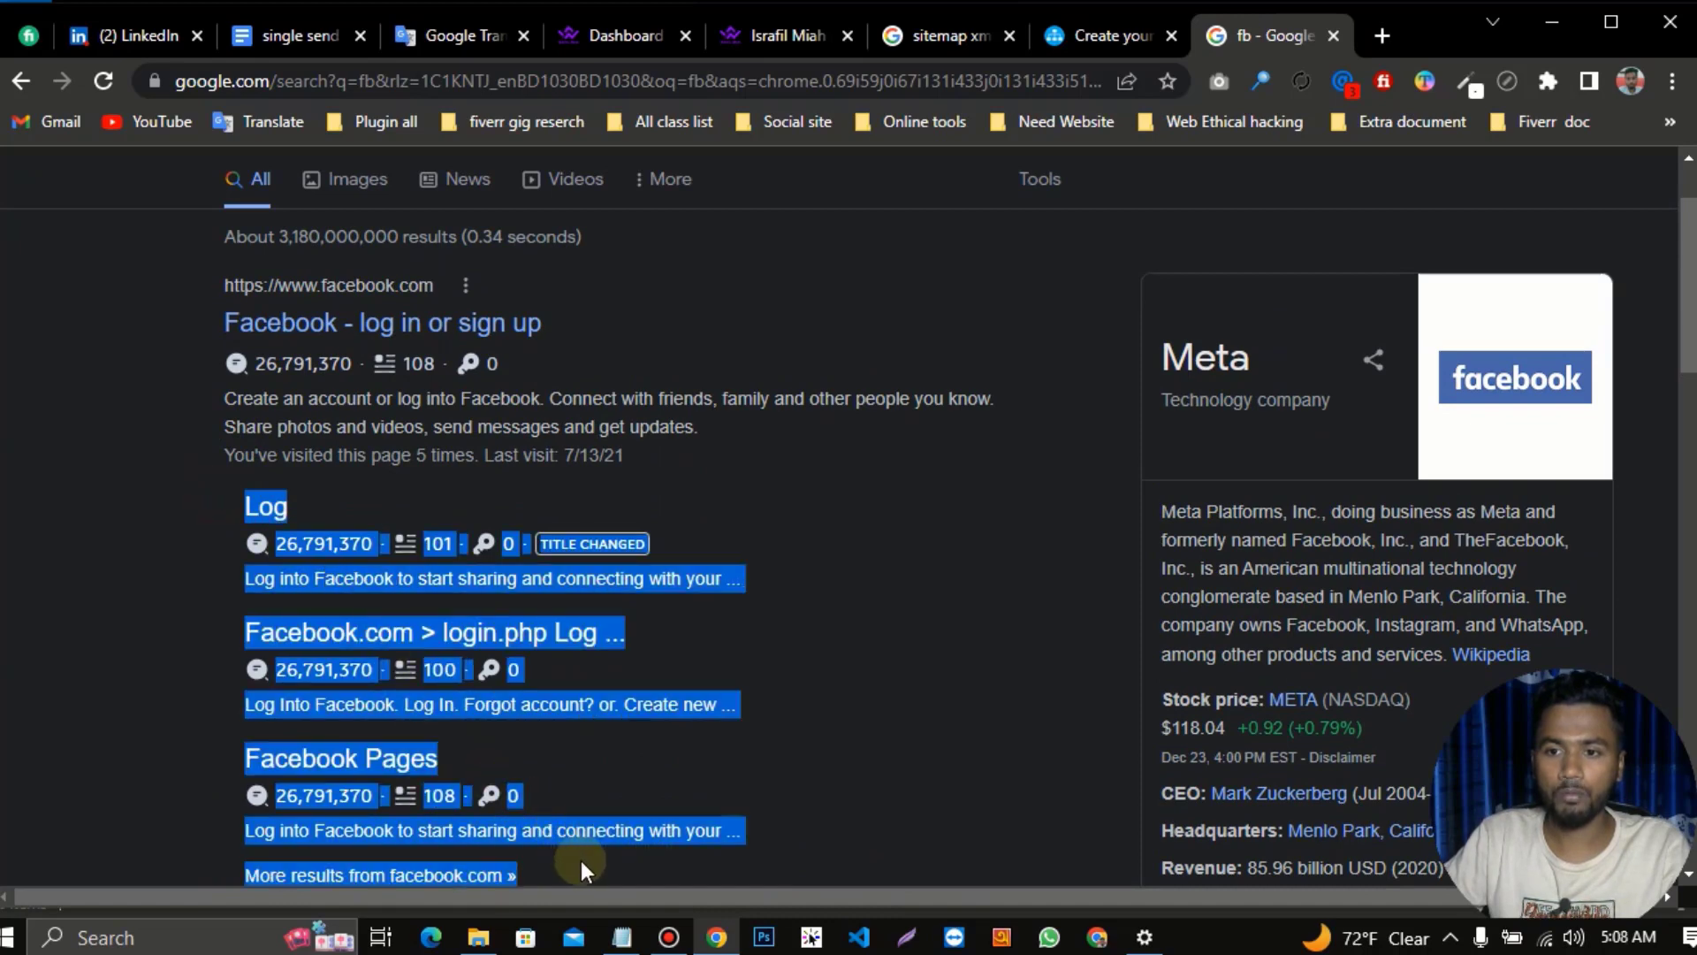
pyautogui.scroll(-2, 714, 608)
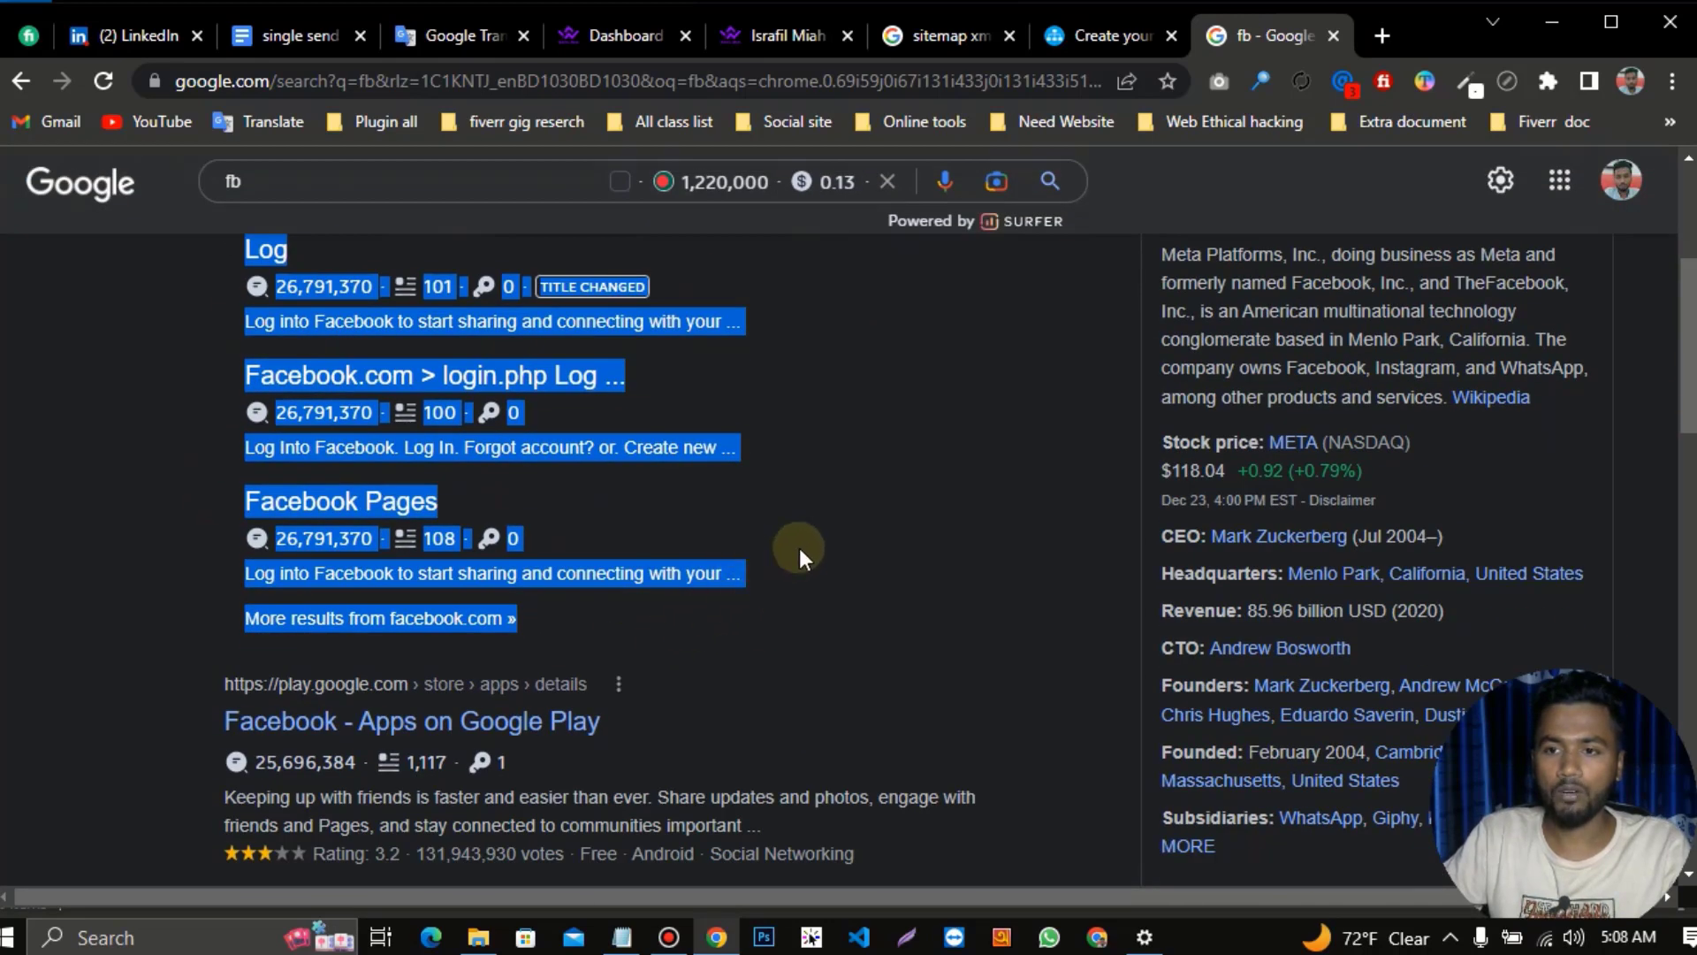
pyautogui.scroll(1, 815, 548)
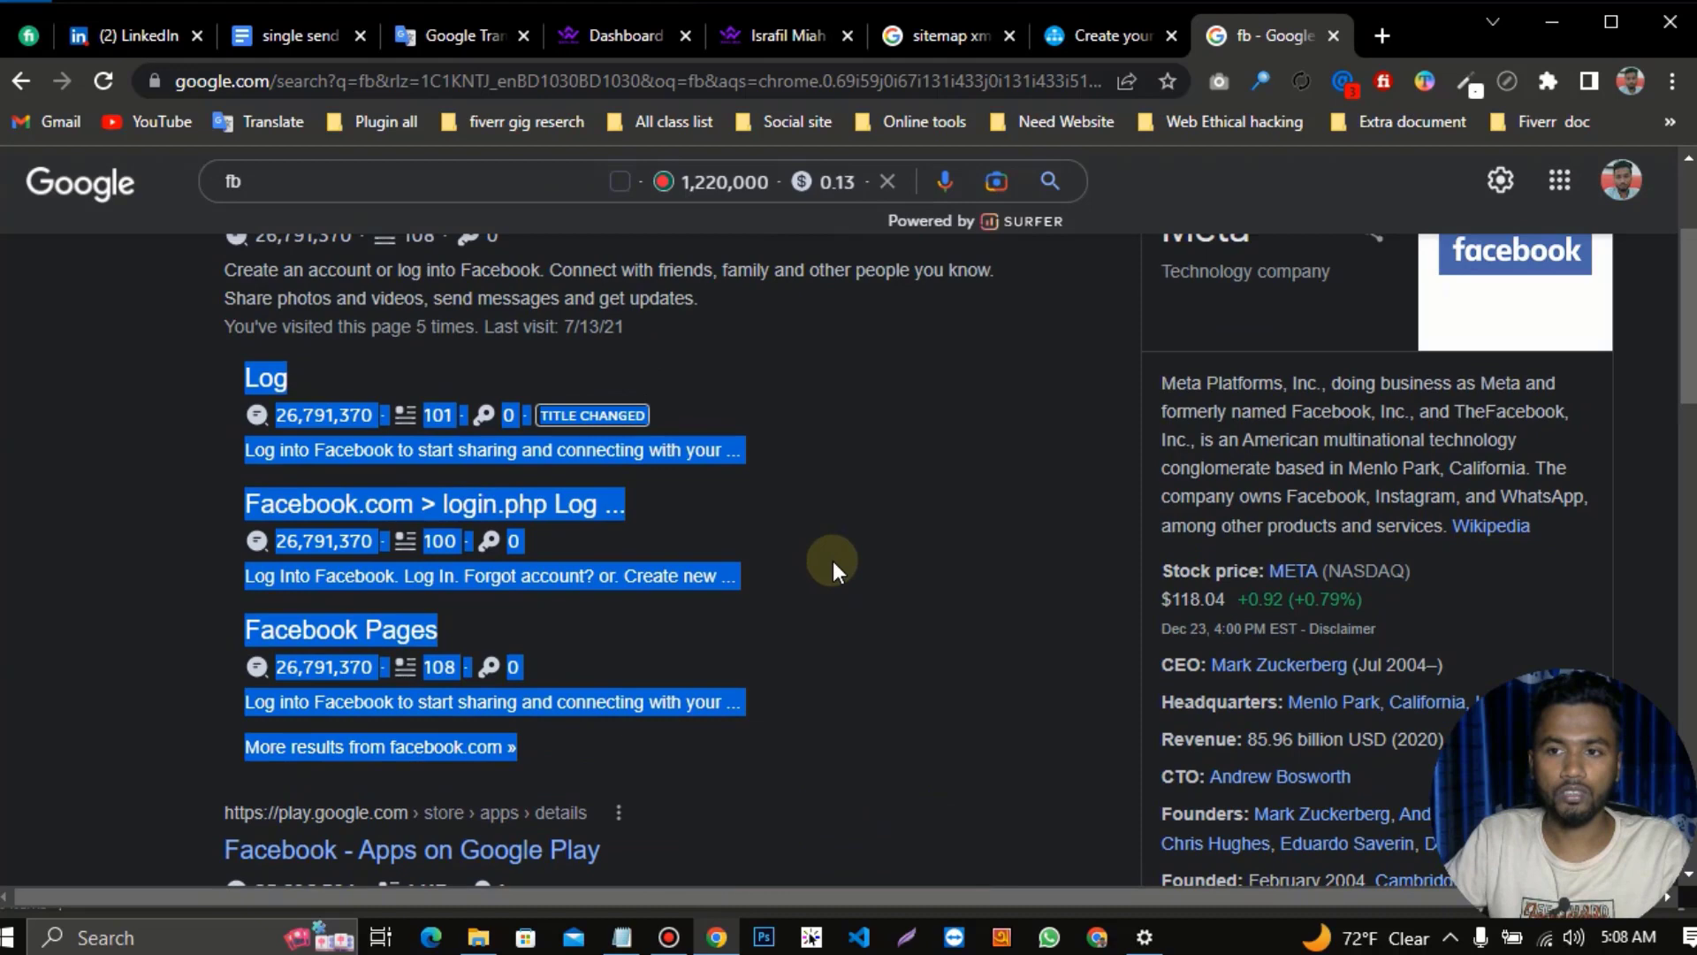
pyautogui.click(920, 548)
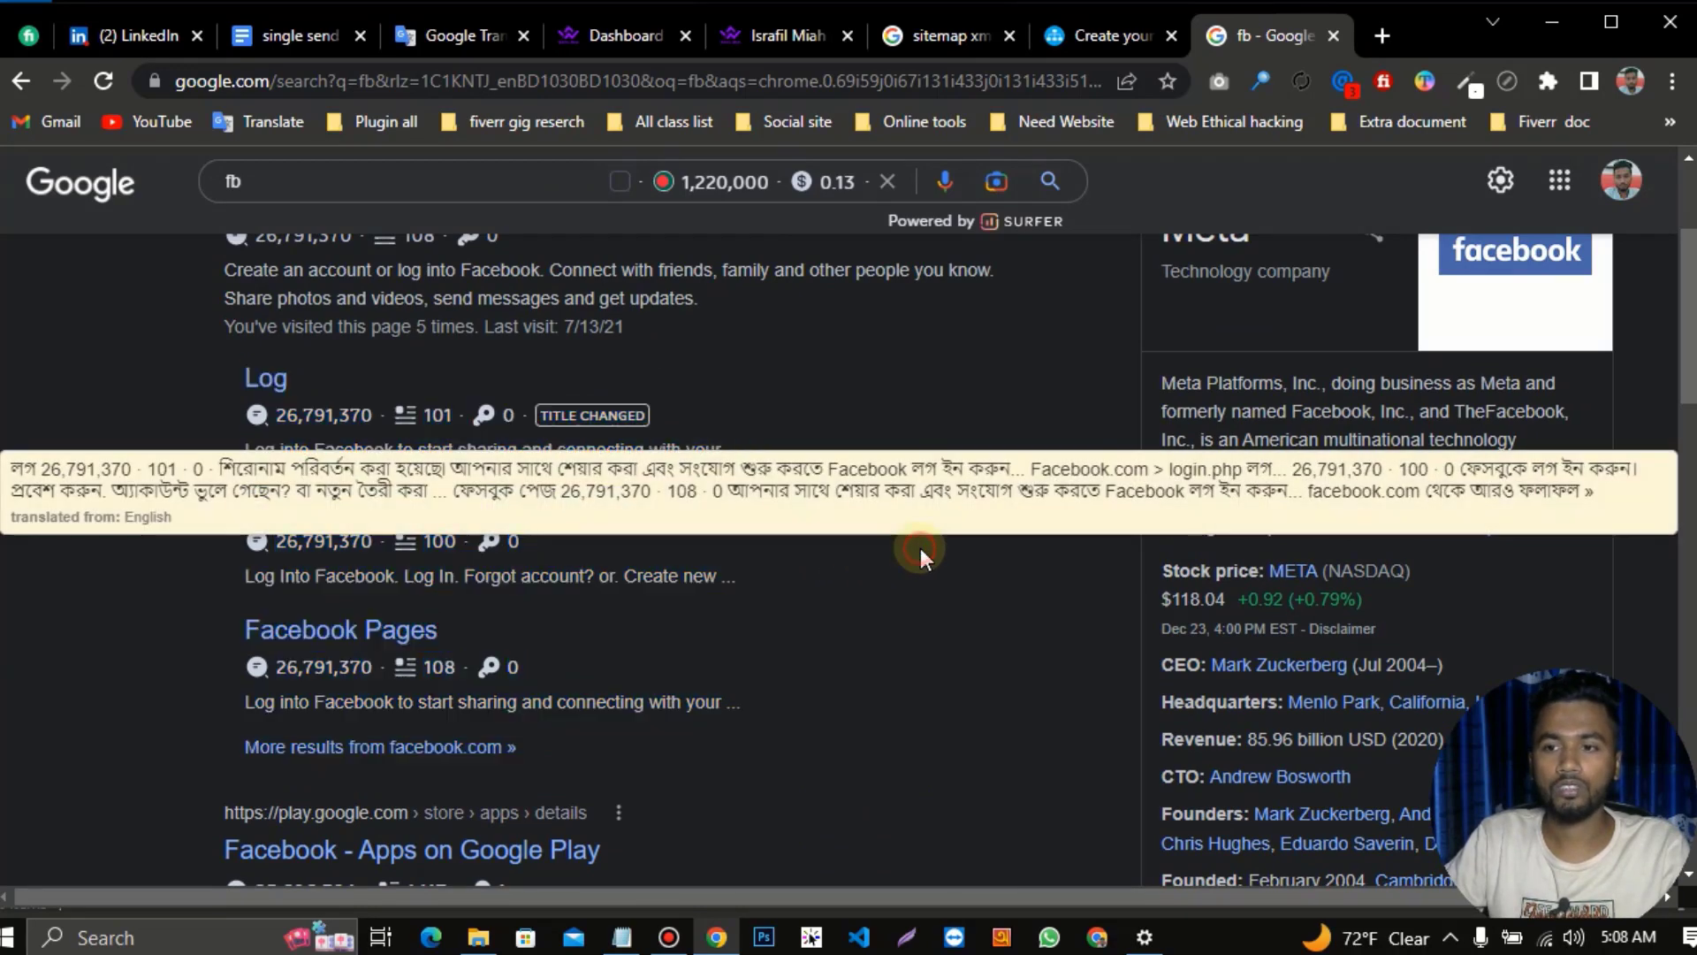
pyautogui.moveTo(225, 370); pyautogui.dragTo(720, 841)
pyautogui.scroll(2, 866, 633)
pyautogui.scroll(-3, 815, 666)
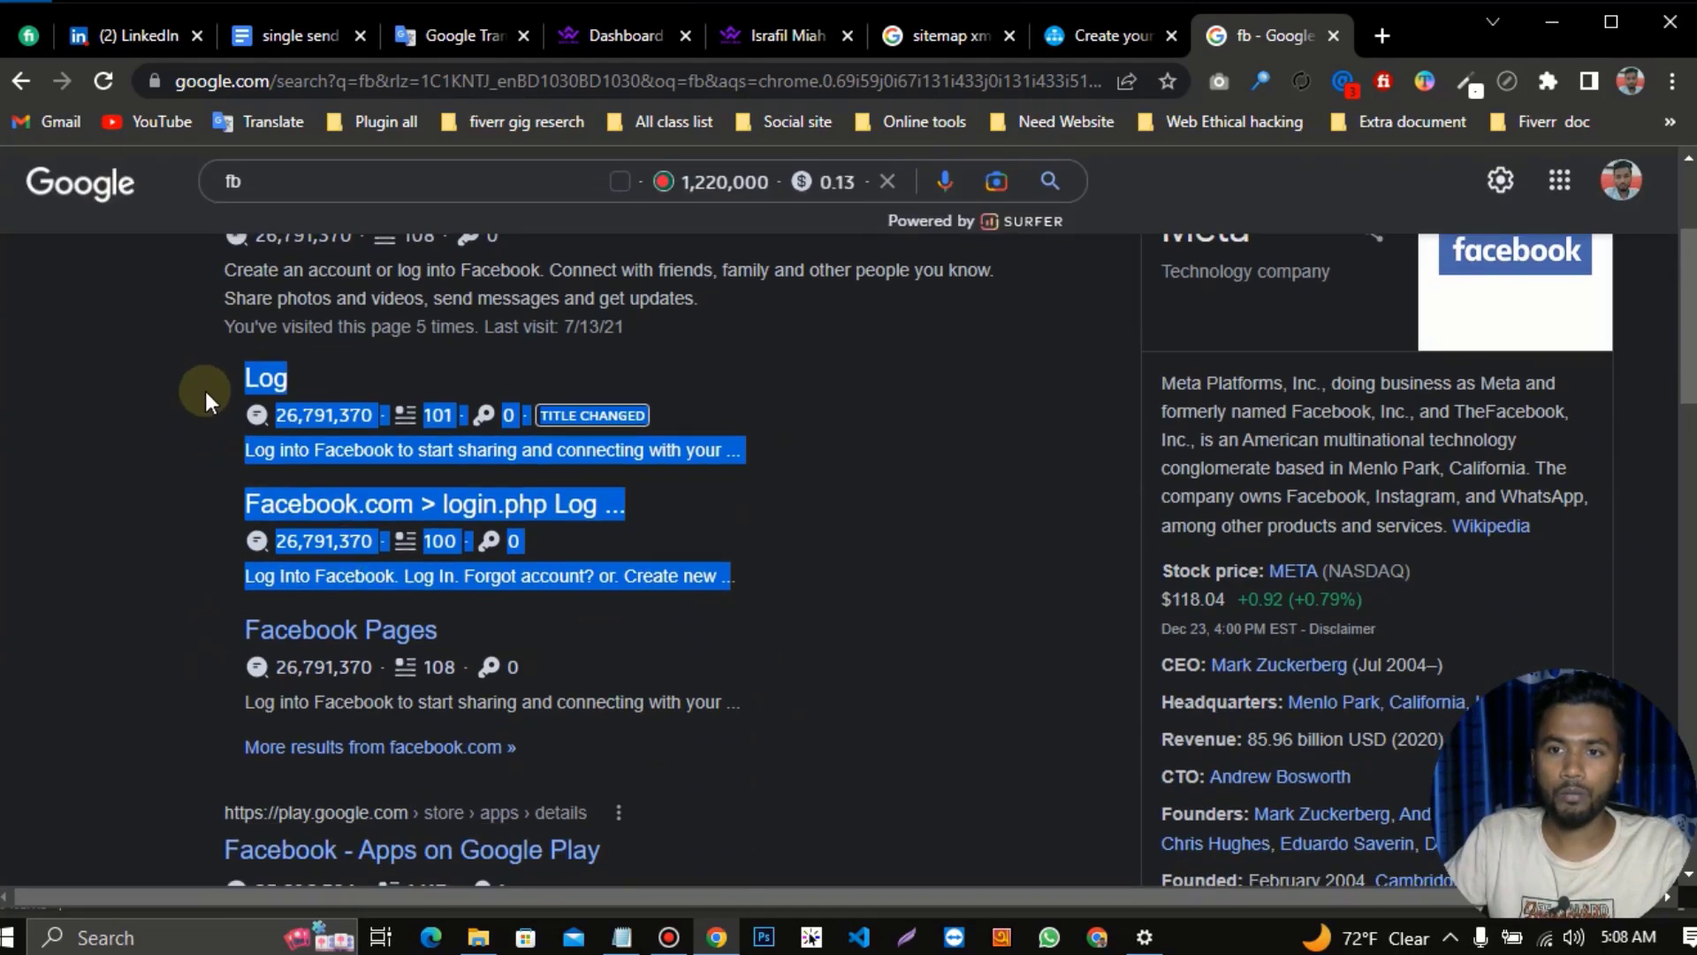
pyautogui.click(226, 366)
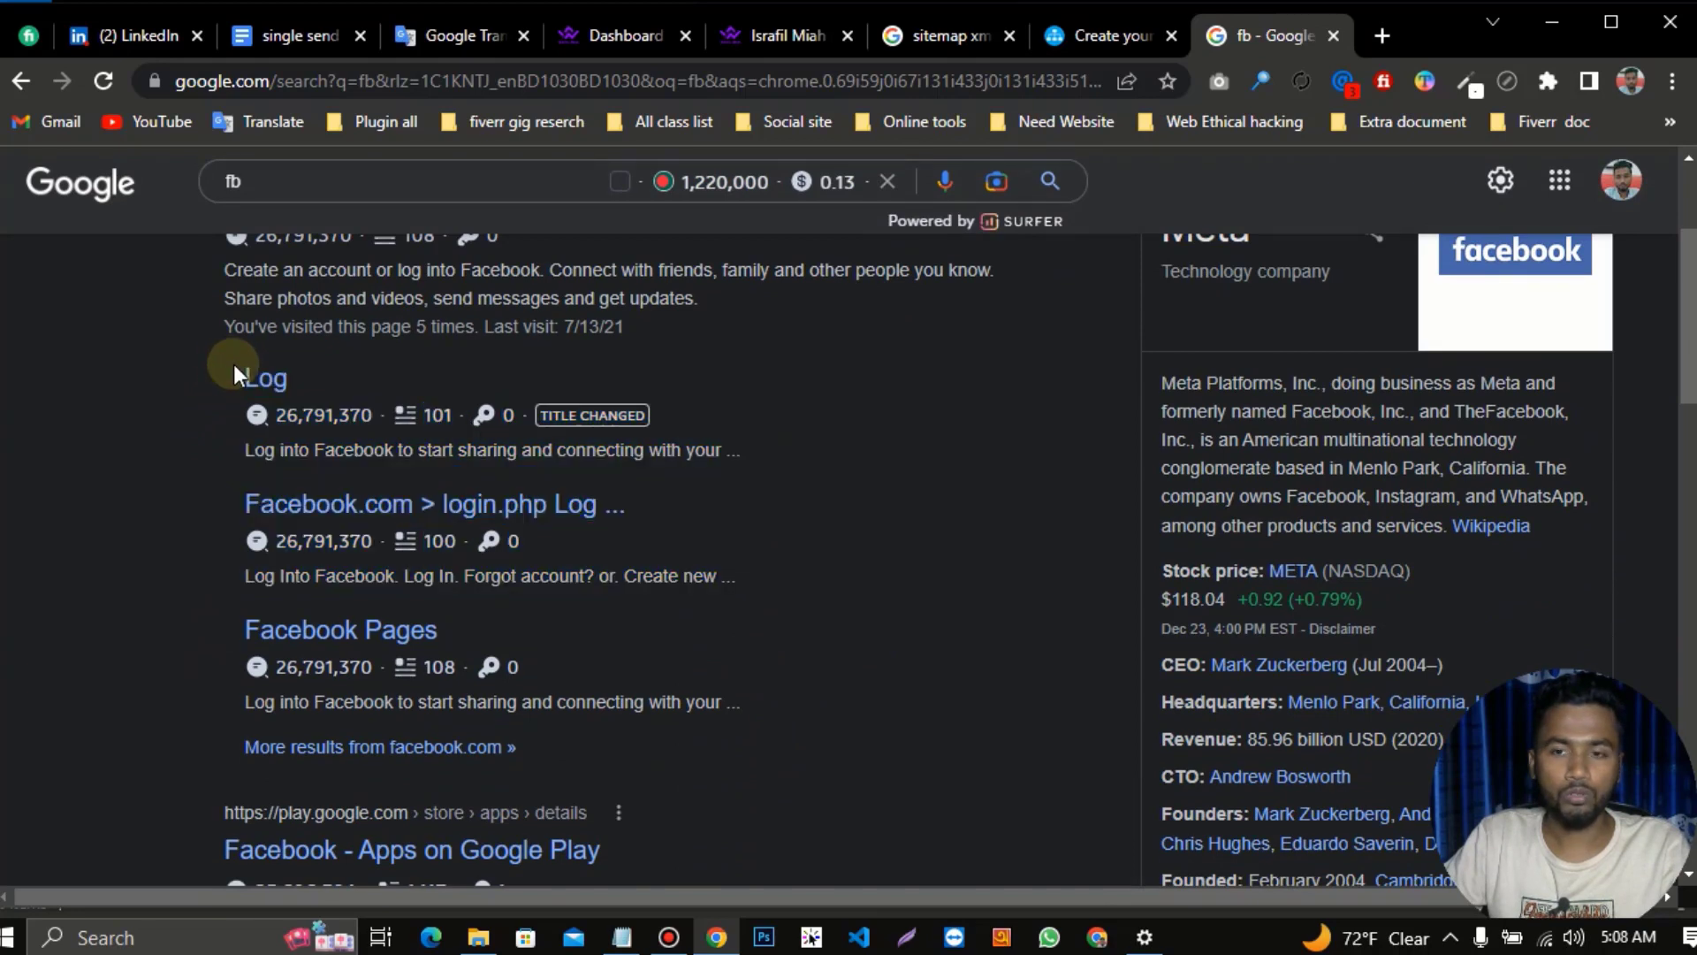
pyautogui.scroll(2, 283, 454)
pyautogui.moveTo(224, 486); pyautogui.dragTo(489, 855)
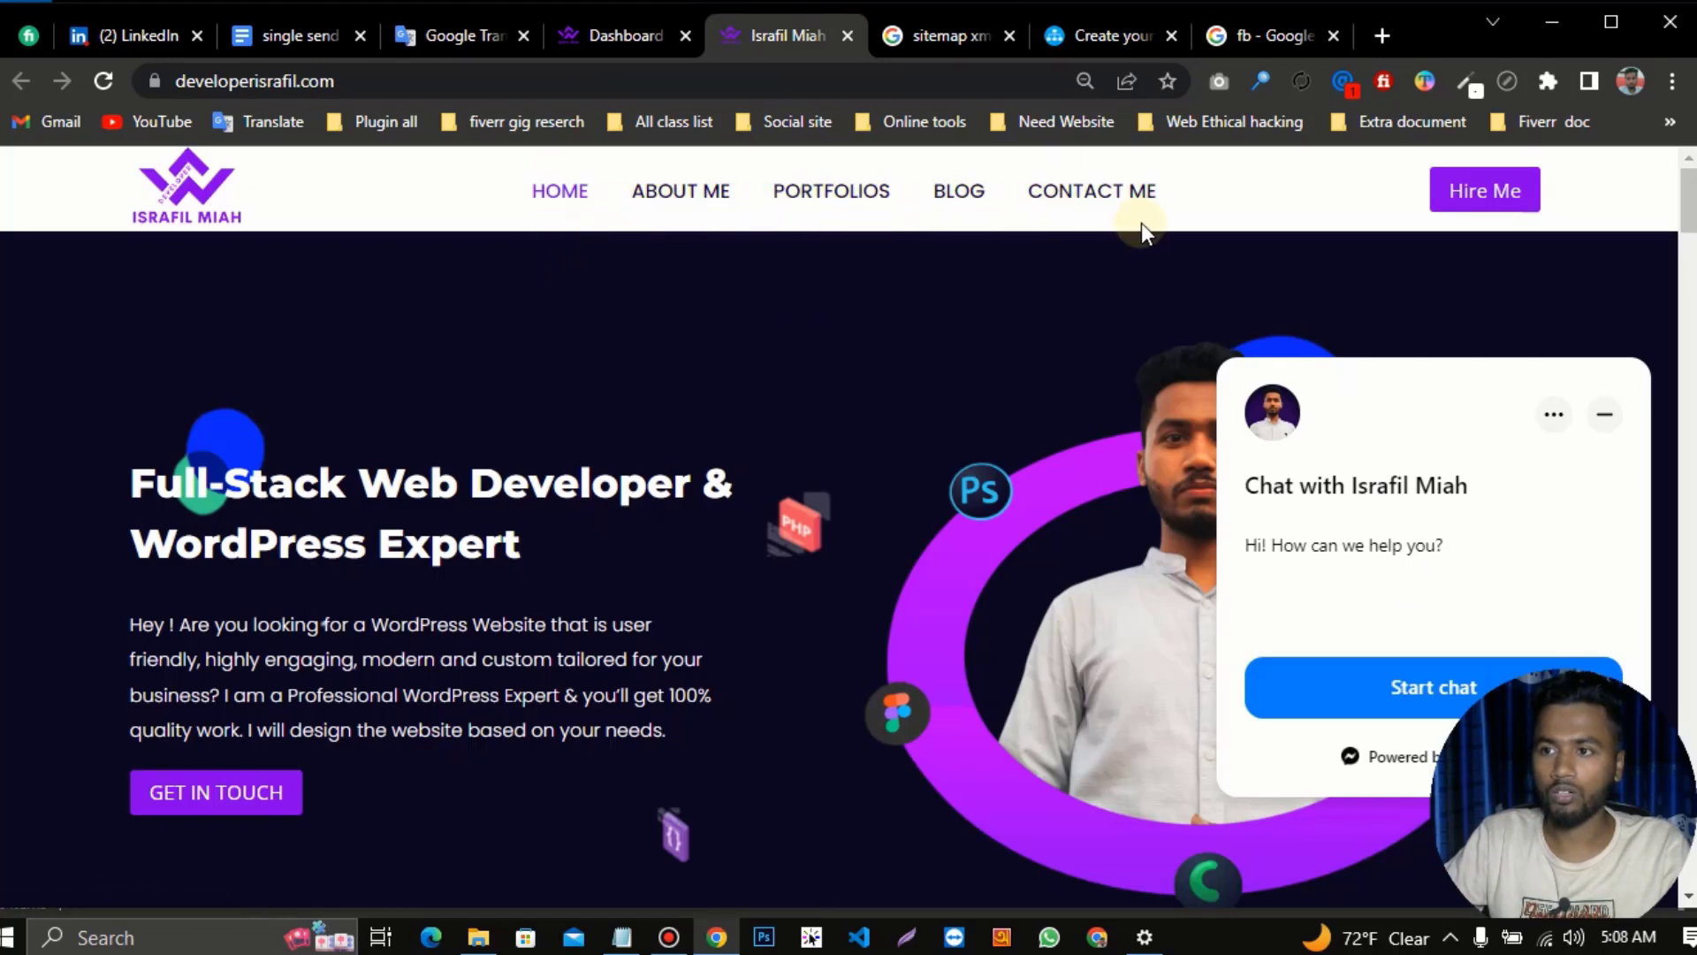
# Look over the portfolio website's home page, then return to the Facebook search results for comparison
pyautogui.scroll(-10, 1139, 237)
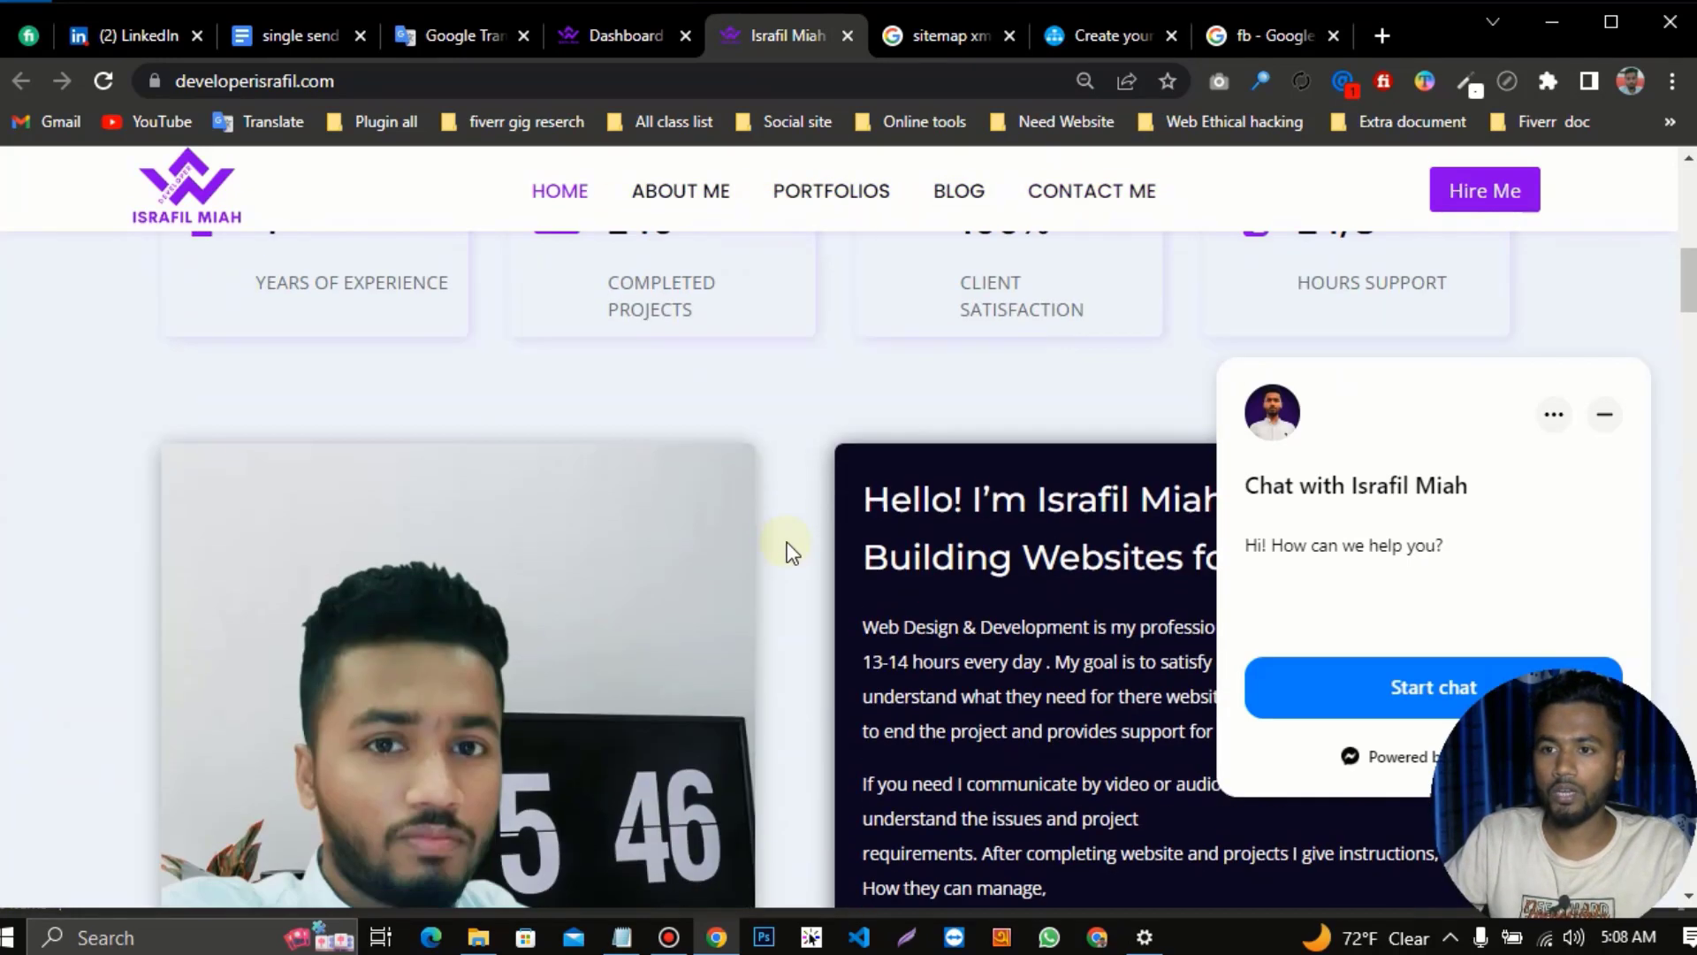
pyautogui.scroll(7, 799, 390)
pyautogui.click(1260, 43)
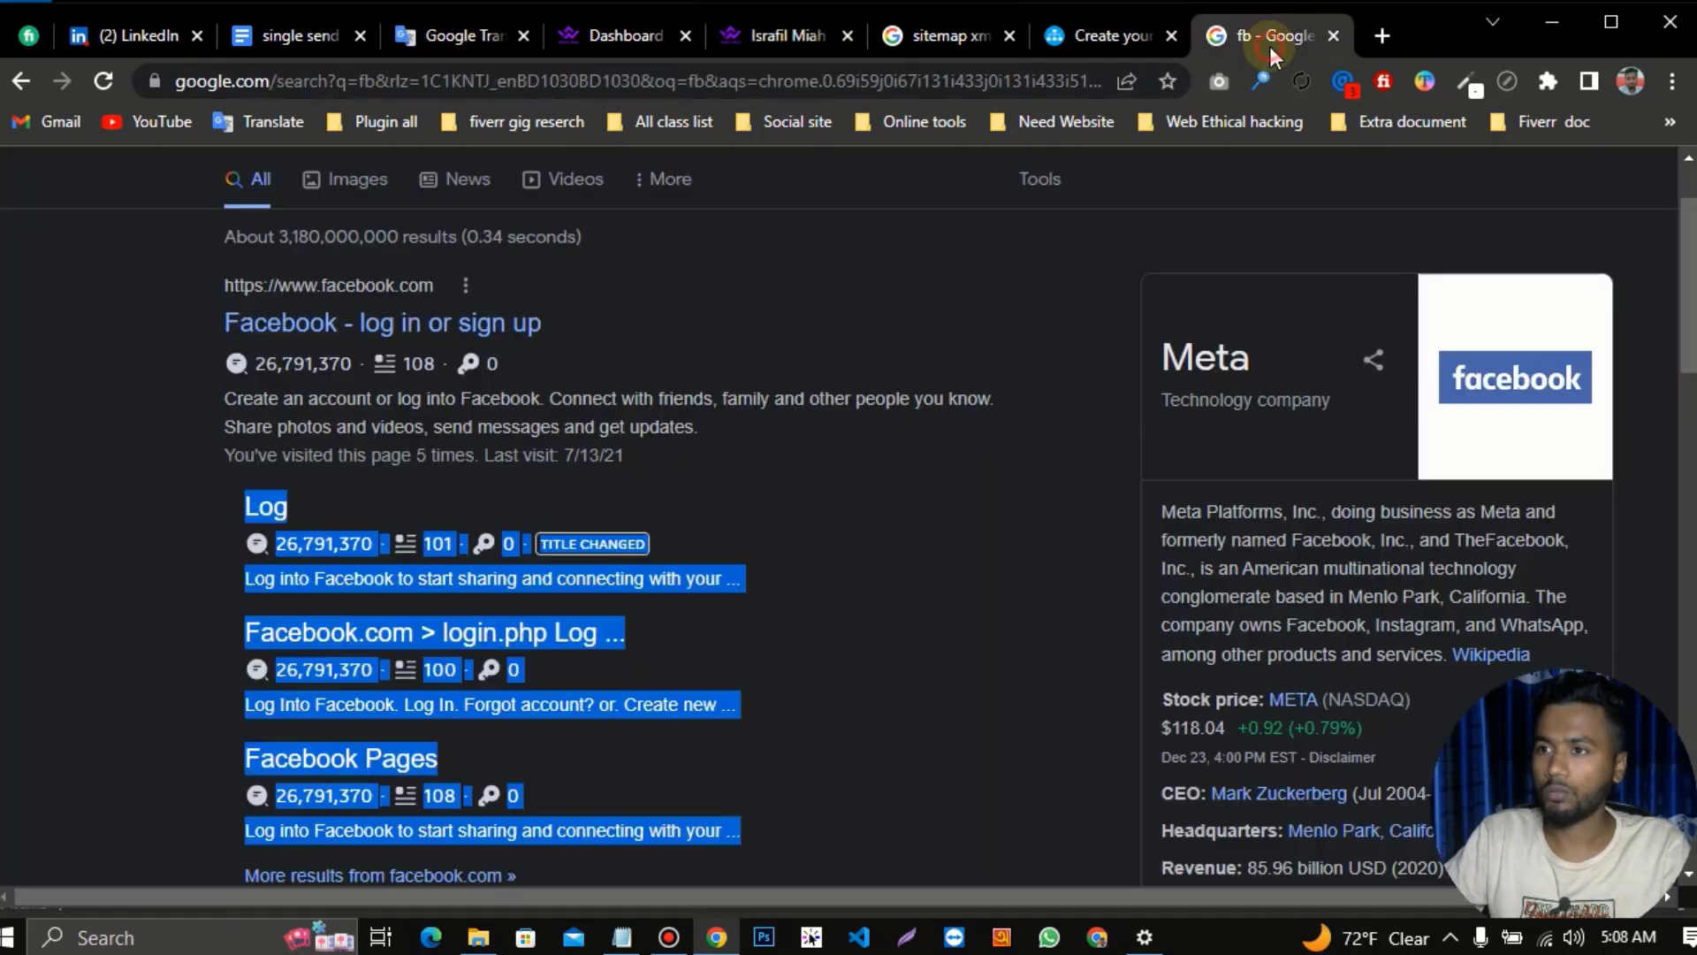
pyautogui.click(868, 525)
pyautogui.scroll(2, 1057, 749)
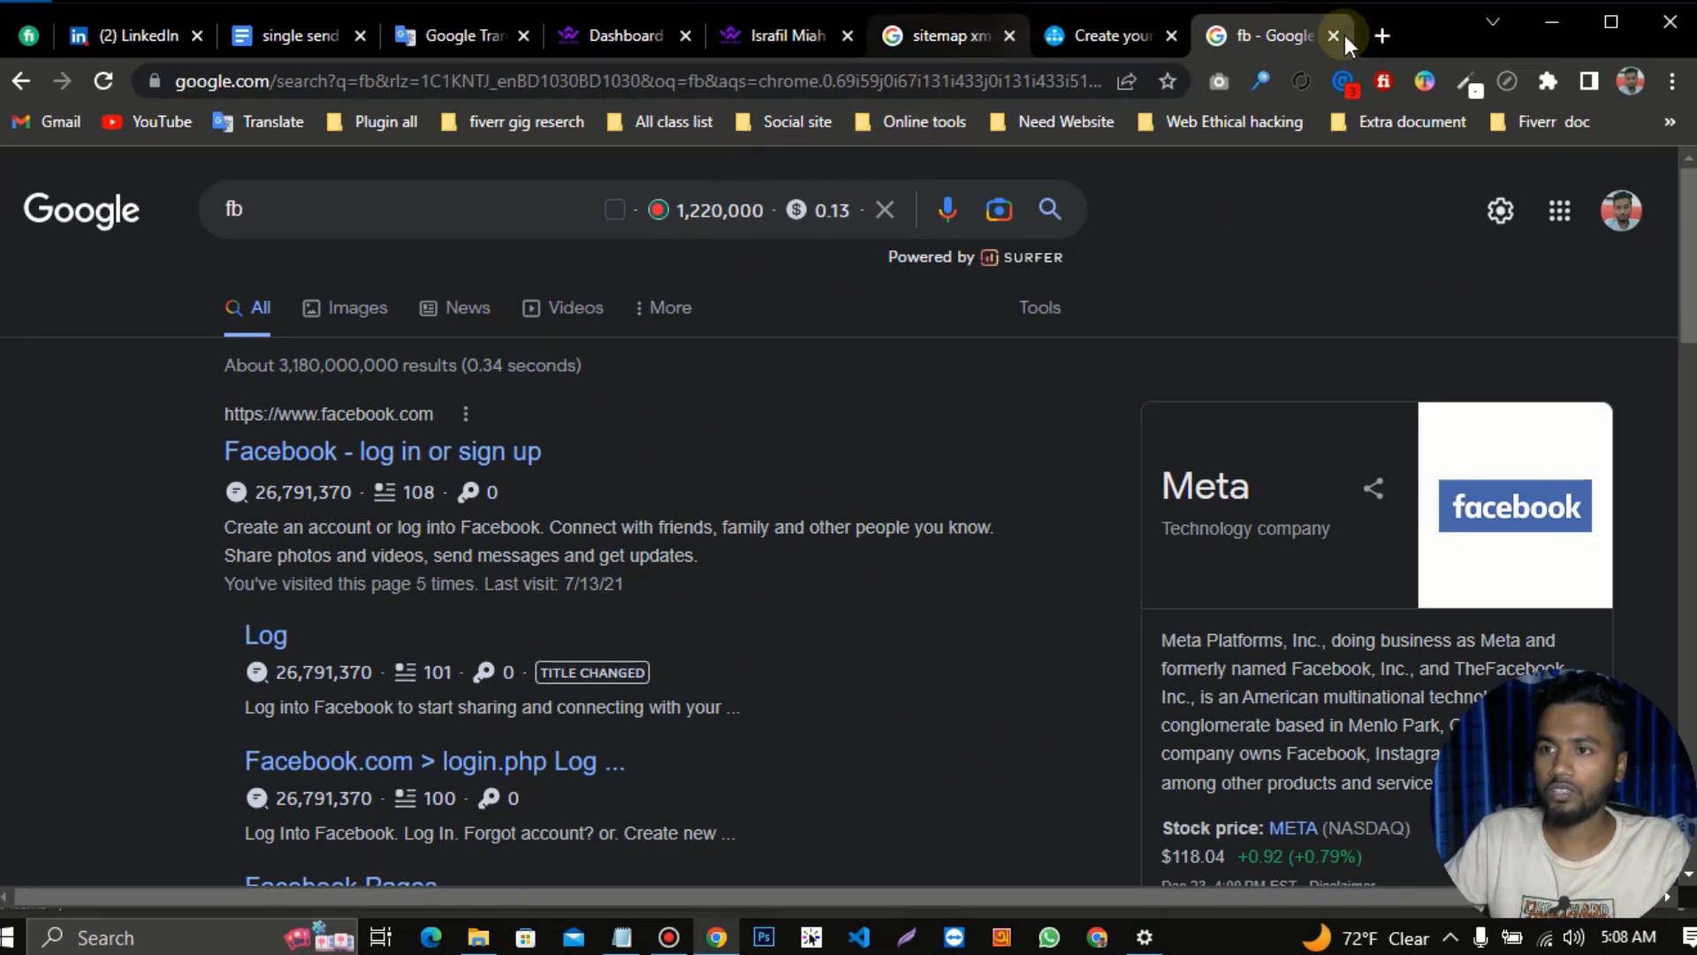
# Search Google for "sitemap xml" in a new tab and open the XML Sitemaps Generator result in its own tab
pyautogui.click(1393, 36)
pyautogui.click(358, 79)
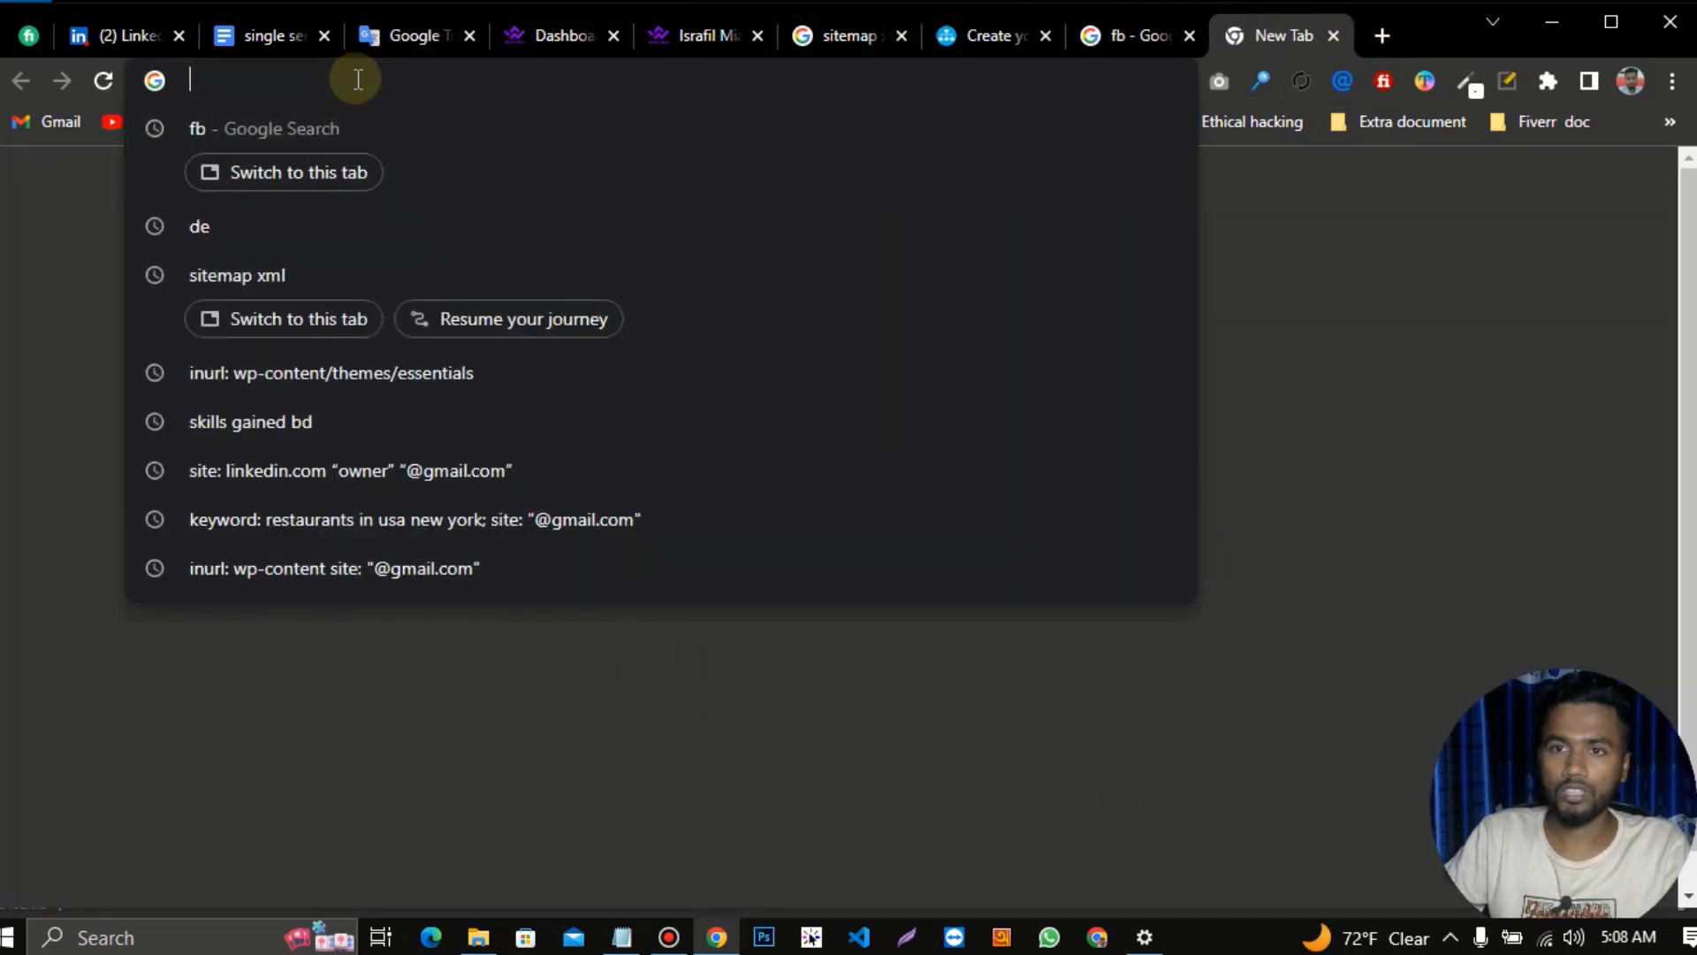
pyautogui.write('si')
pyautogui.press('Return')
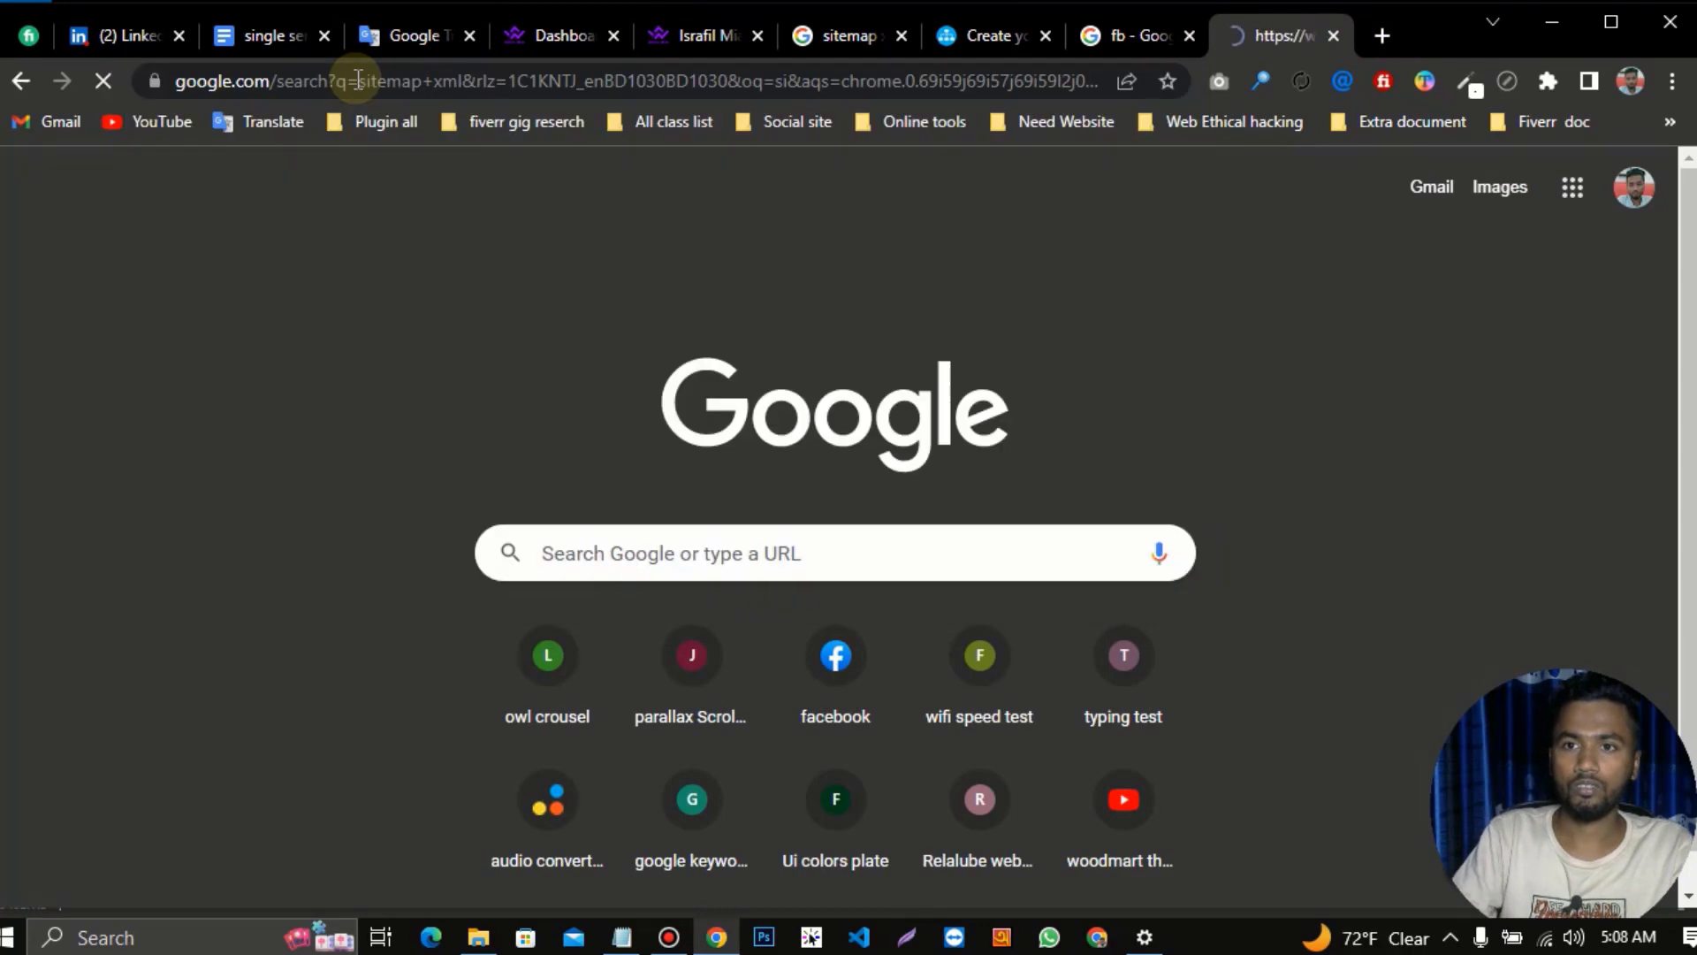
pyautogui.scroll(-2, 487, 253)
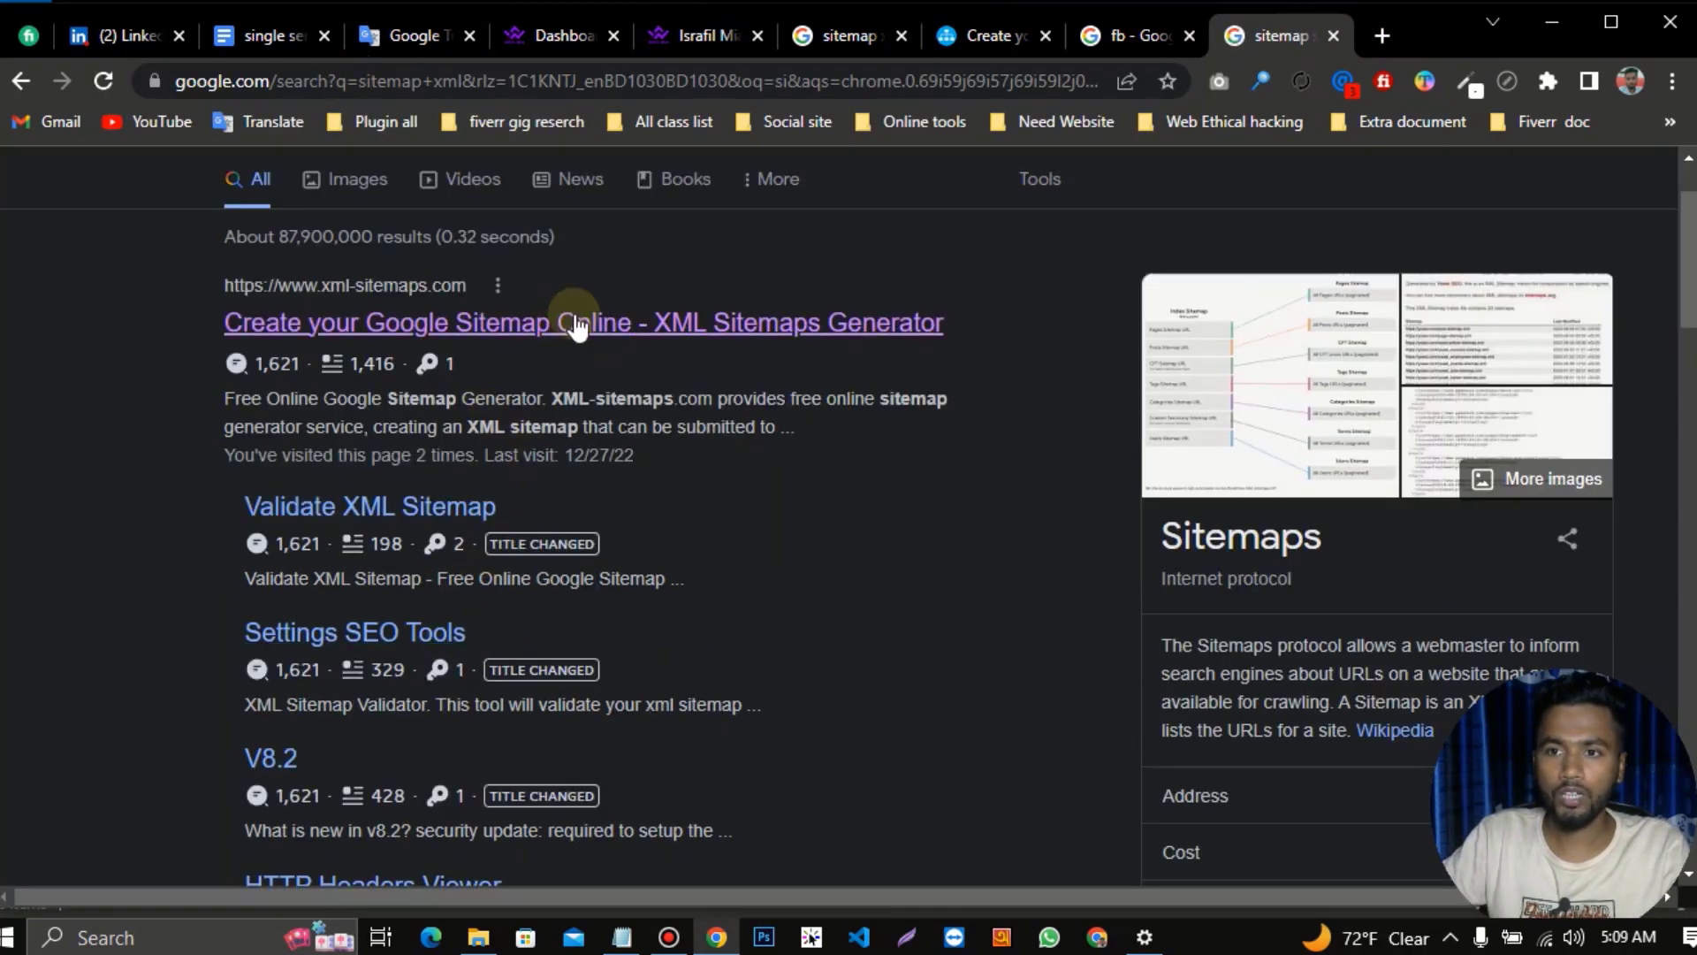
pyautogui.scroll(2, 575, 342)
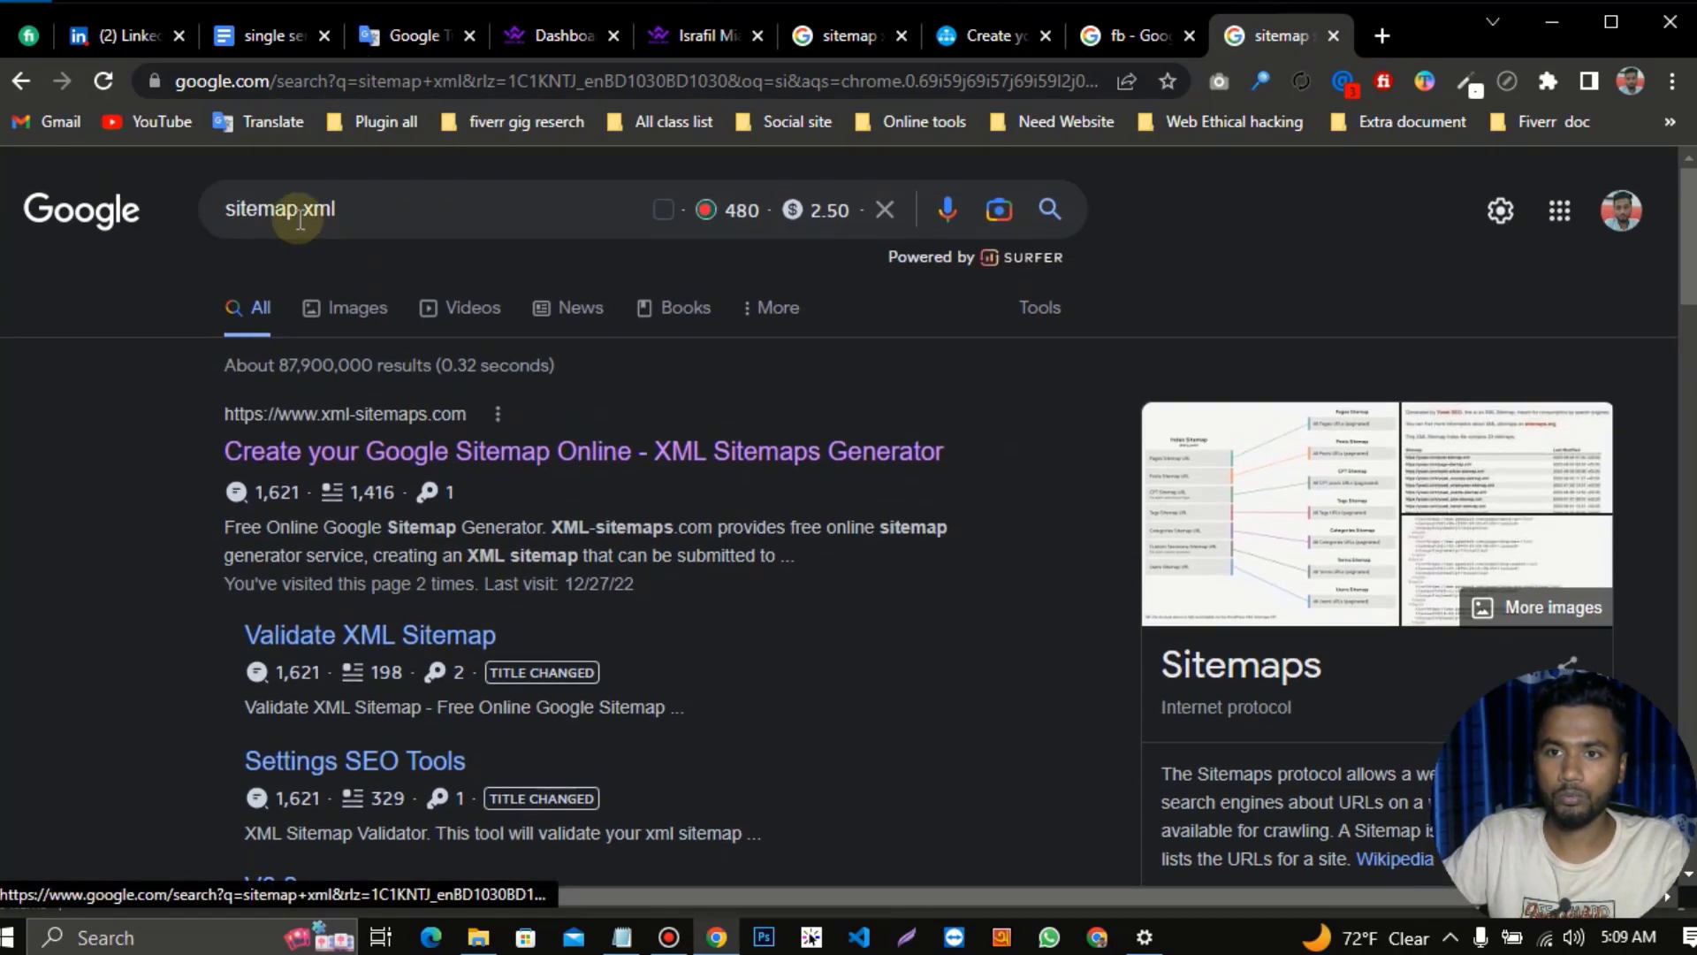
pyautogui.middleClick(700, 469)
pyautogui.click(1291, 30)
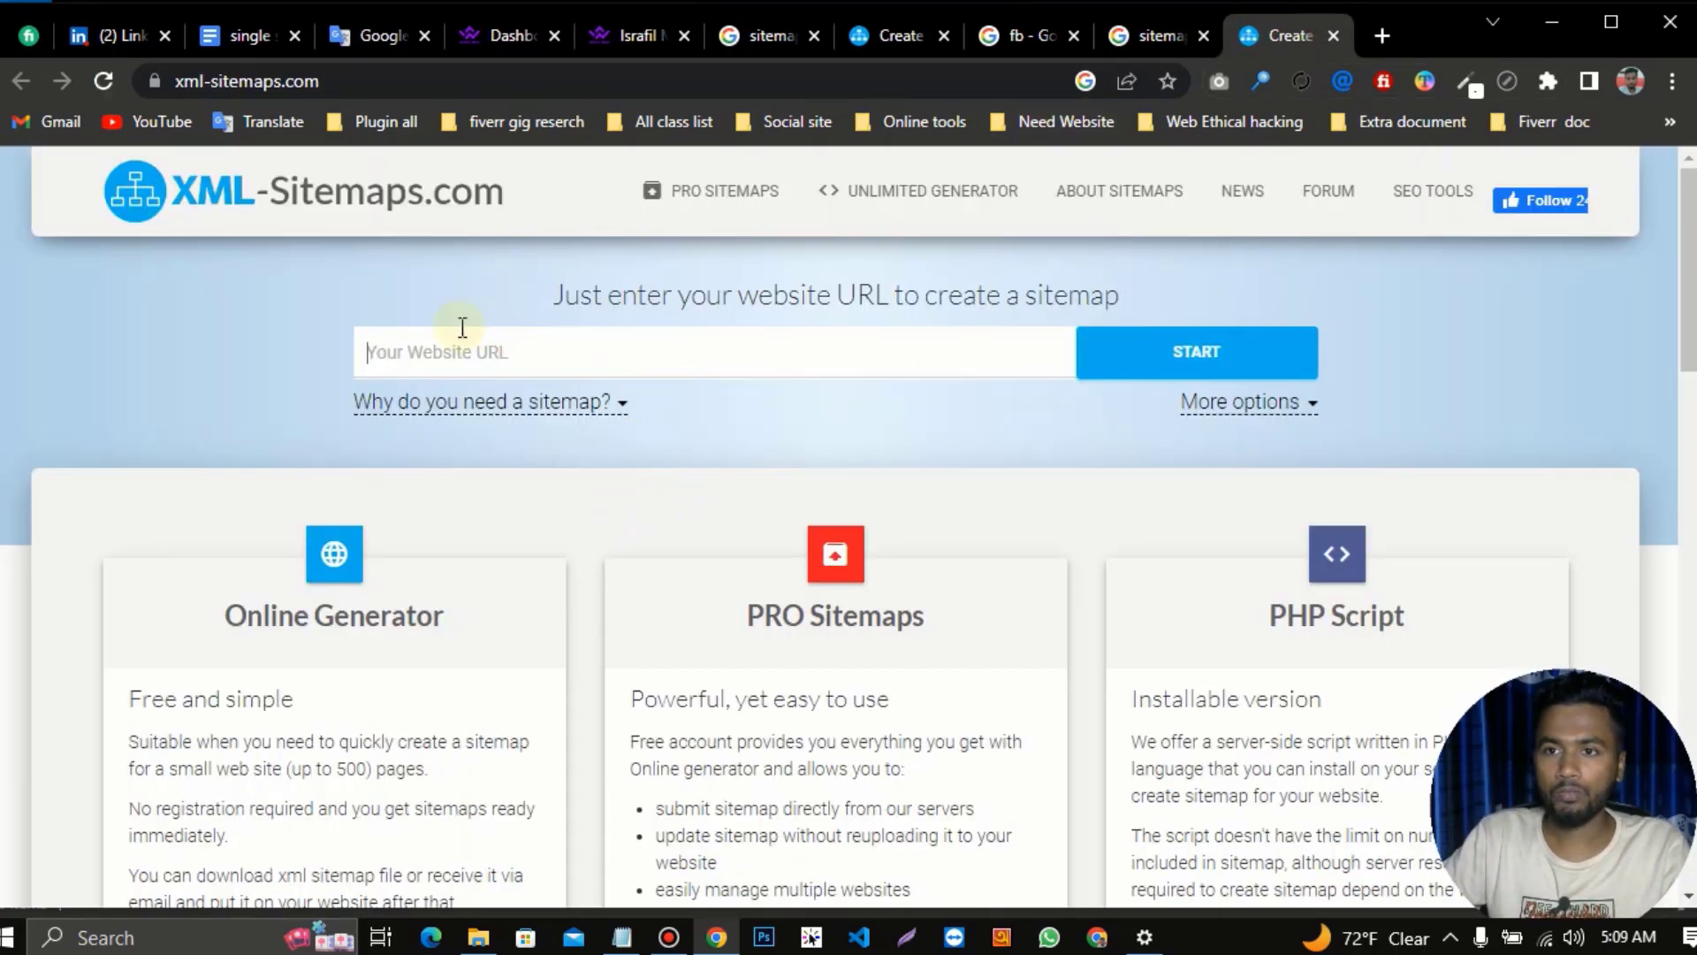
# Copy the portfolio website's URL into the sitemap generator and start crawling the site
pyautogui.click(622, 40)
pyautogui.click(331, 82)
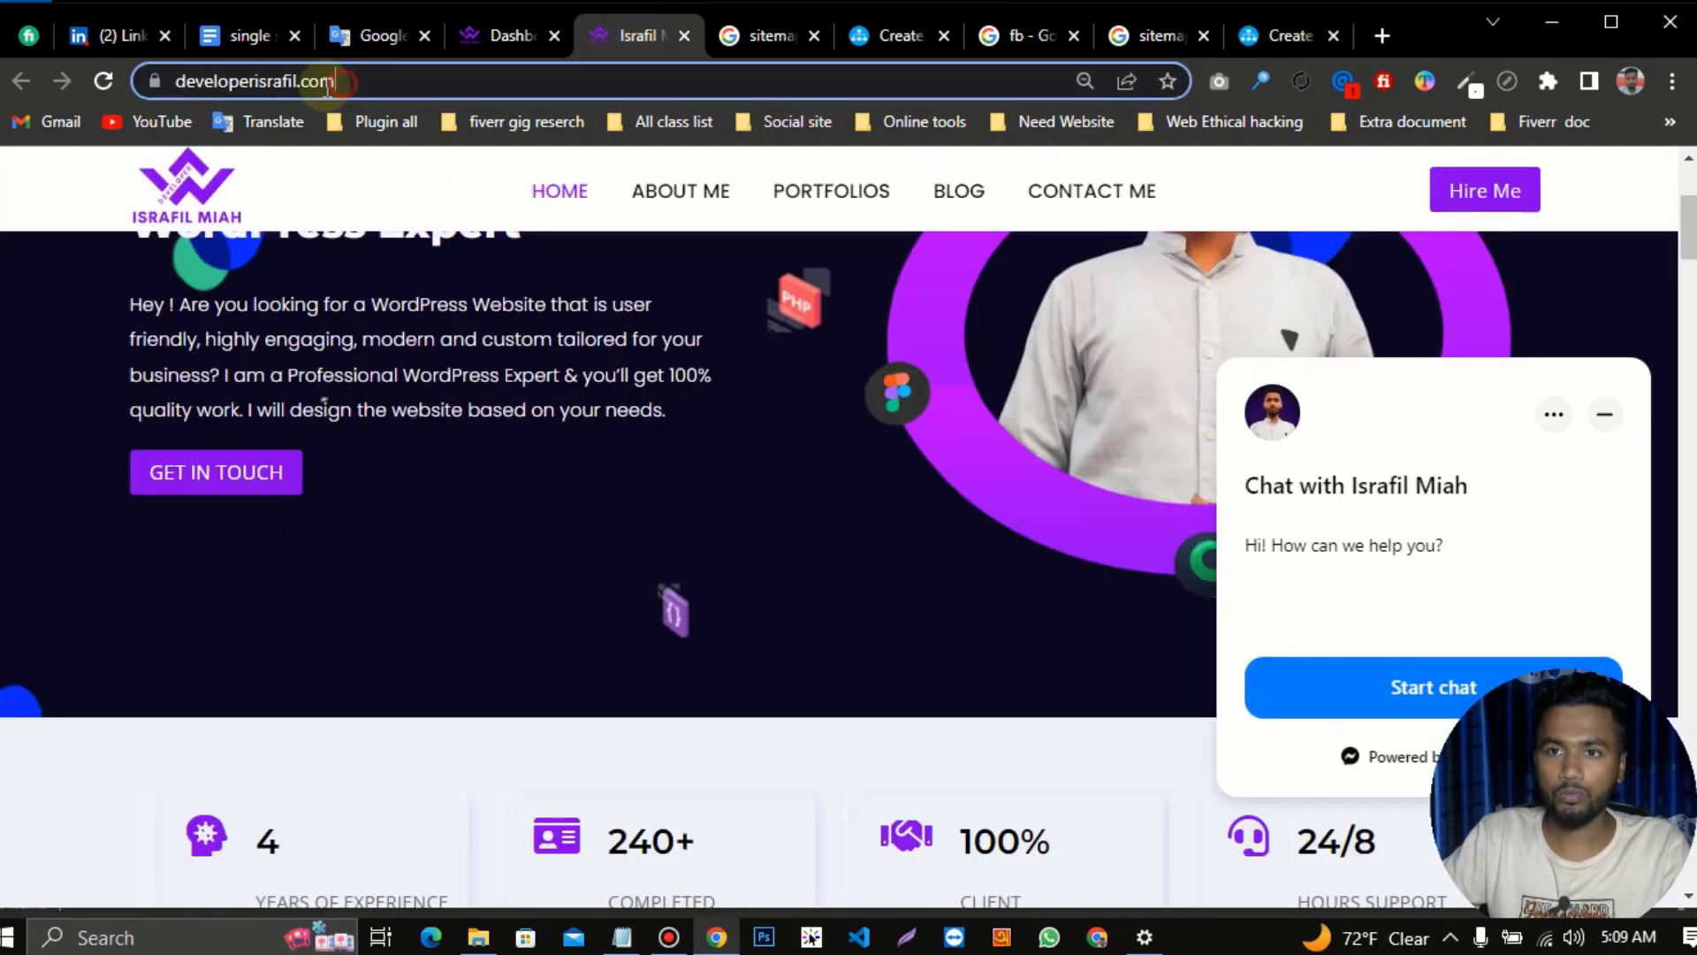
pyautogui.hotkey('ctrl', 'a')
pyautogui.hotkey('ctrl', 'c')
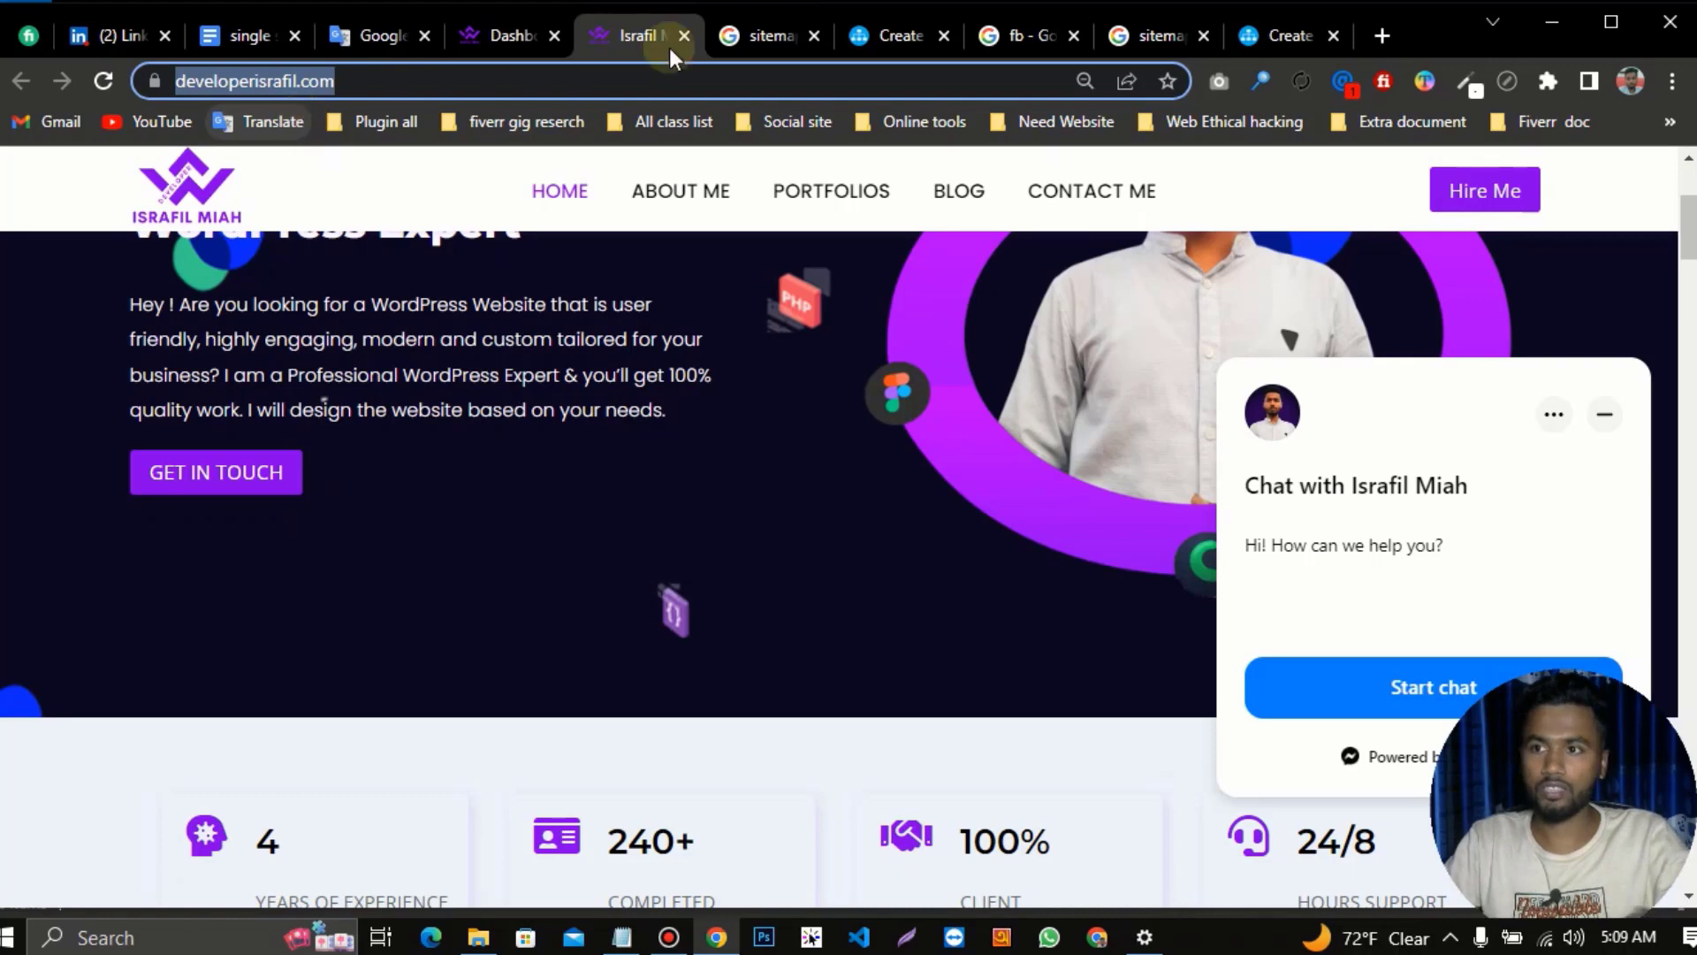
pyautogui.click(1279, 35)
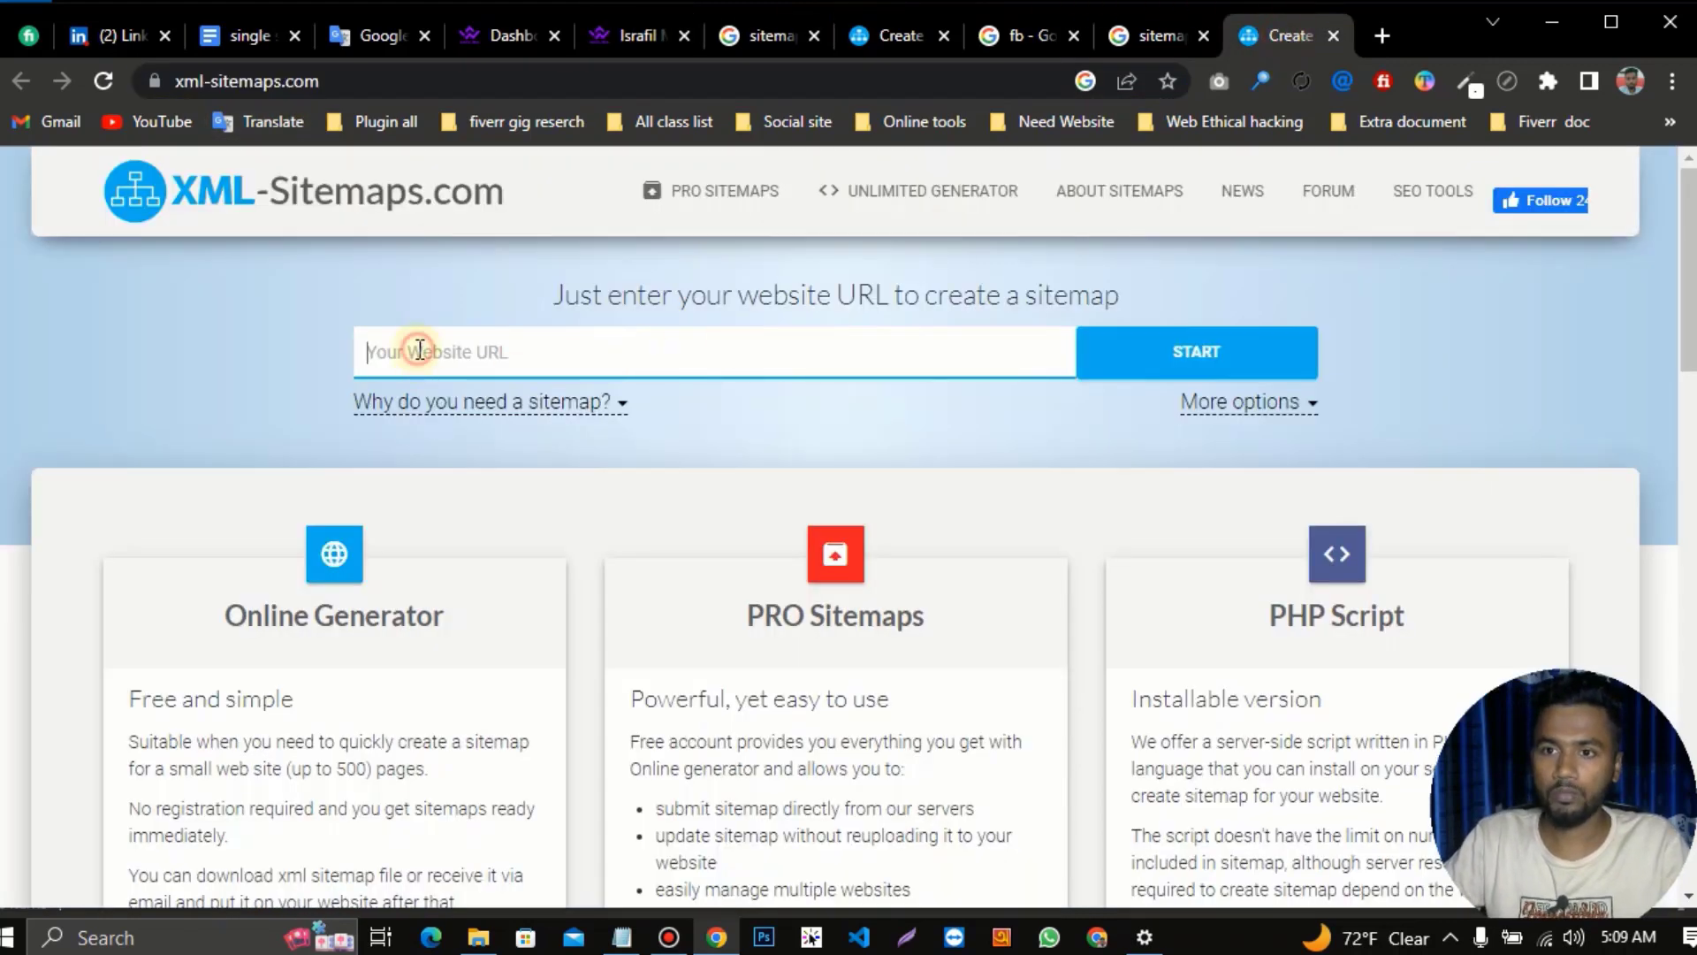
pyautogui.hotkey('ctrl', 'v')
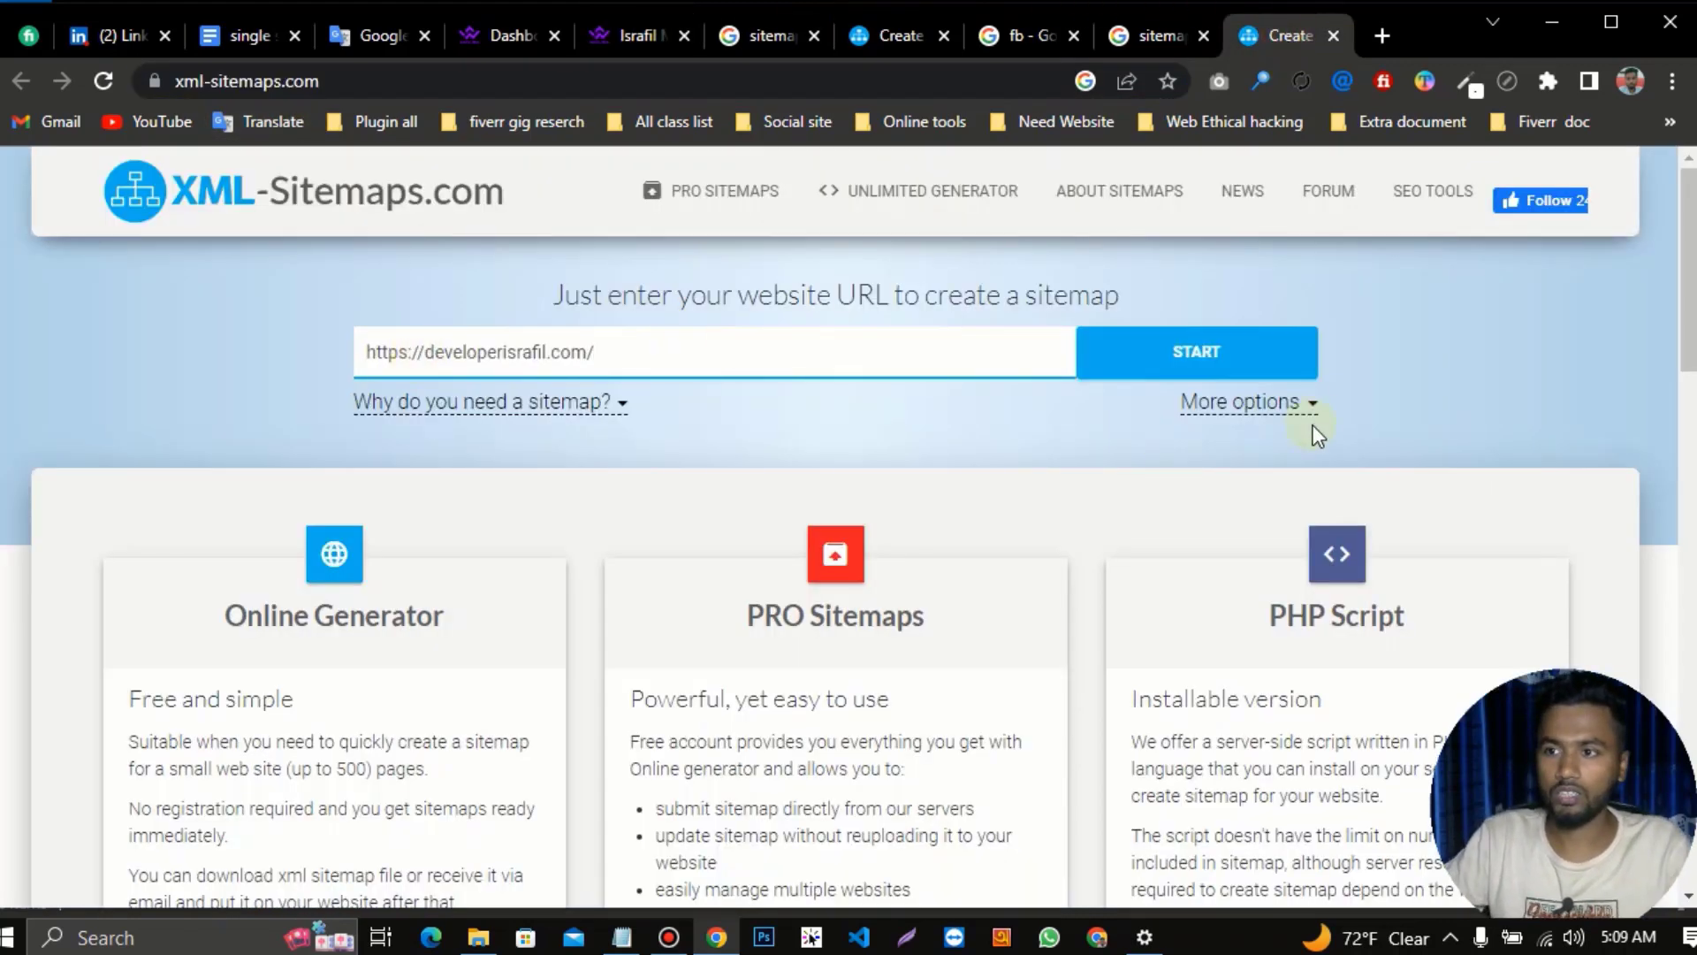
pyautogui.click(1237, 368)
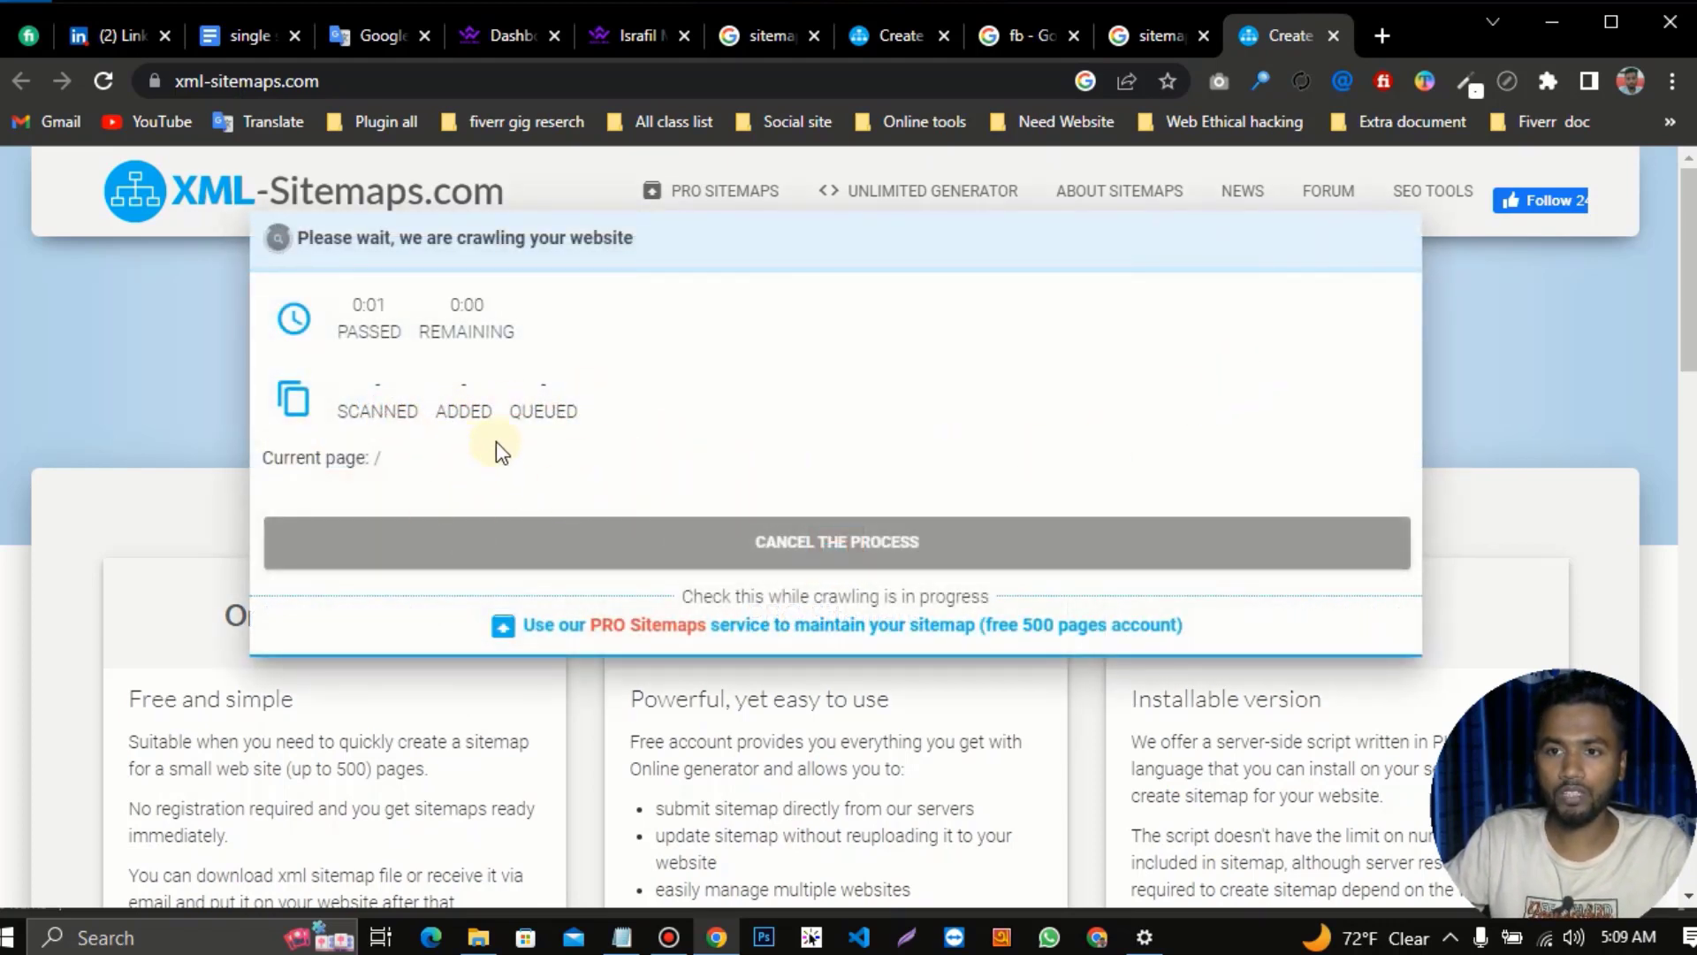
# Open the portfolio site's Sitemap Details page once crawling is done and download the XML sitemap file
pyautogui.click(655, 35)
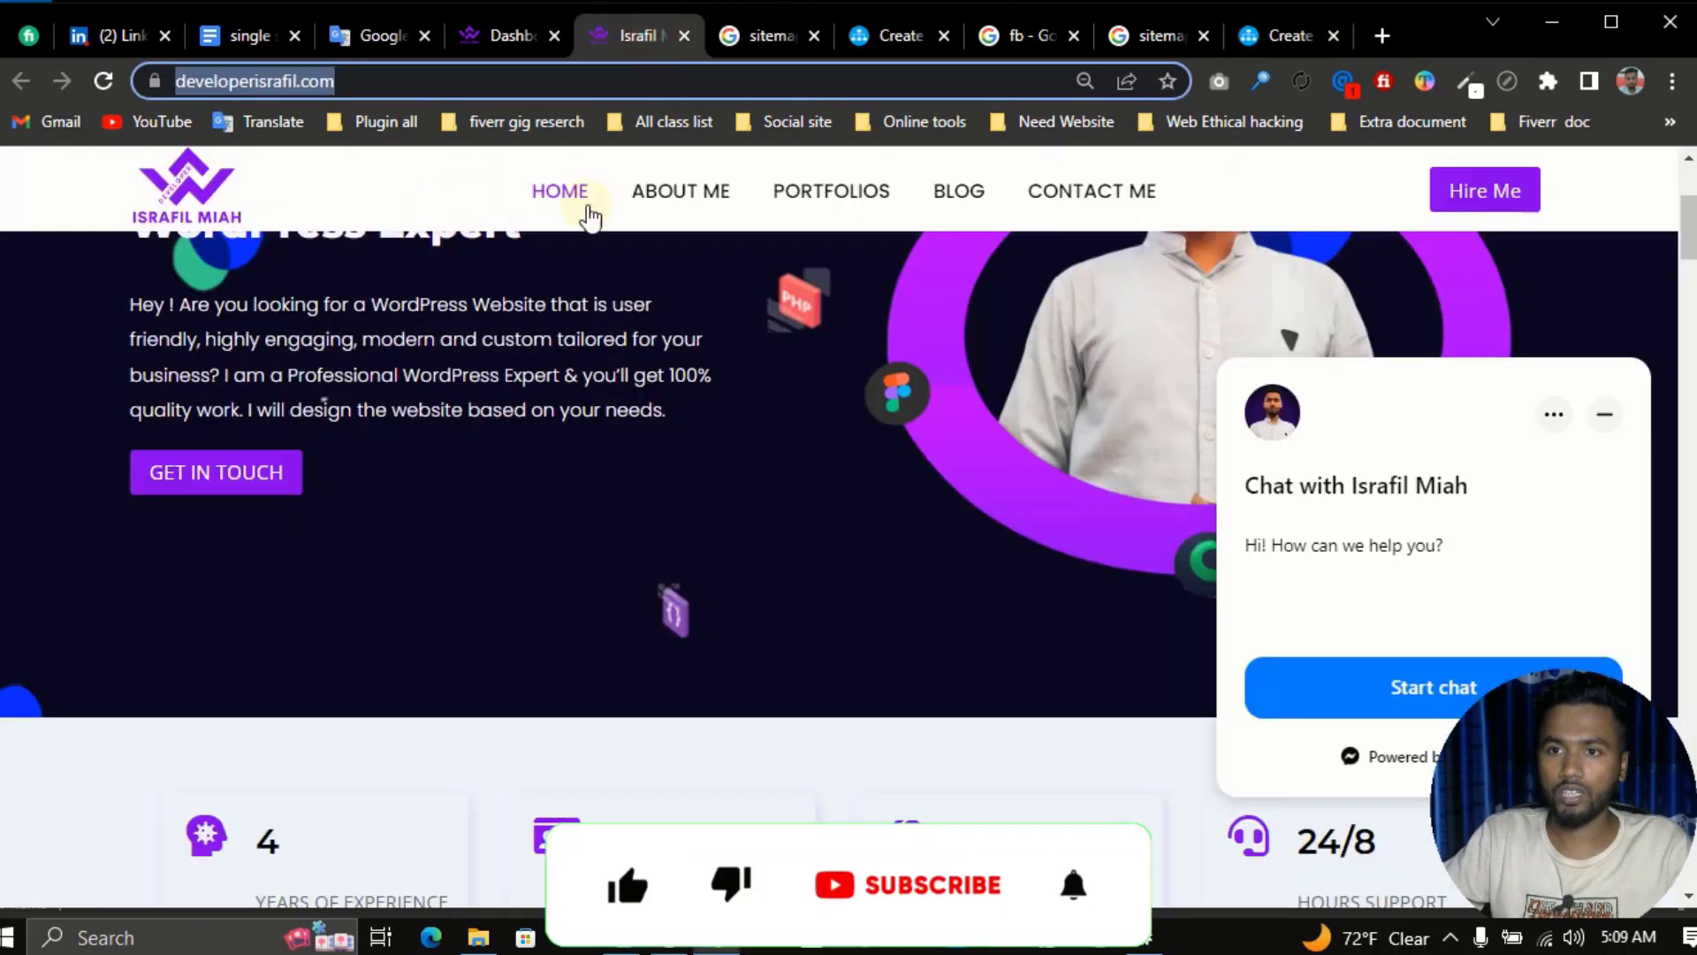
pyautogui.click(1264, 36)
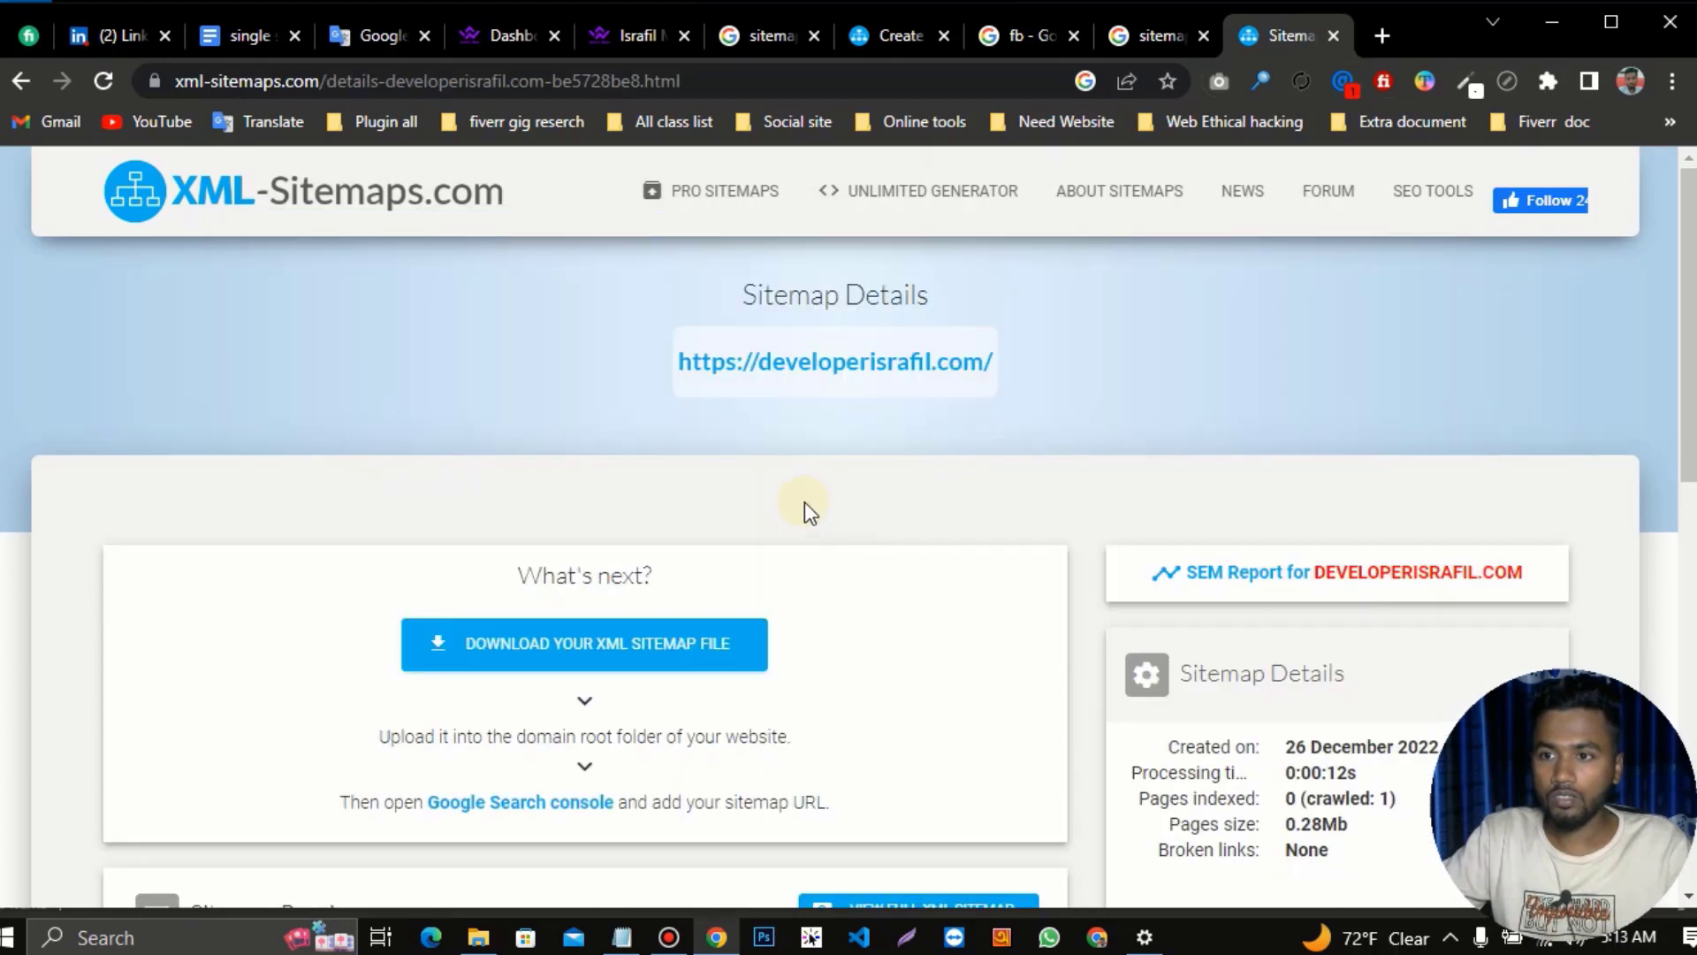
pyautogui.scroll(-1, 884, 487)
pyautogui.scroll(1, 910, 474)
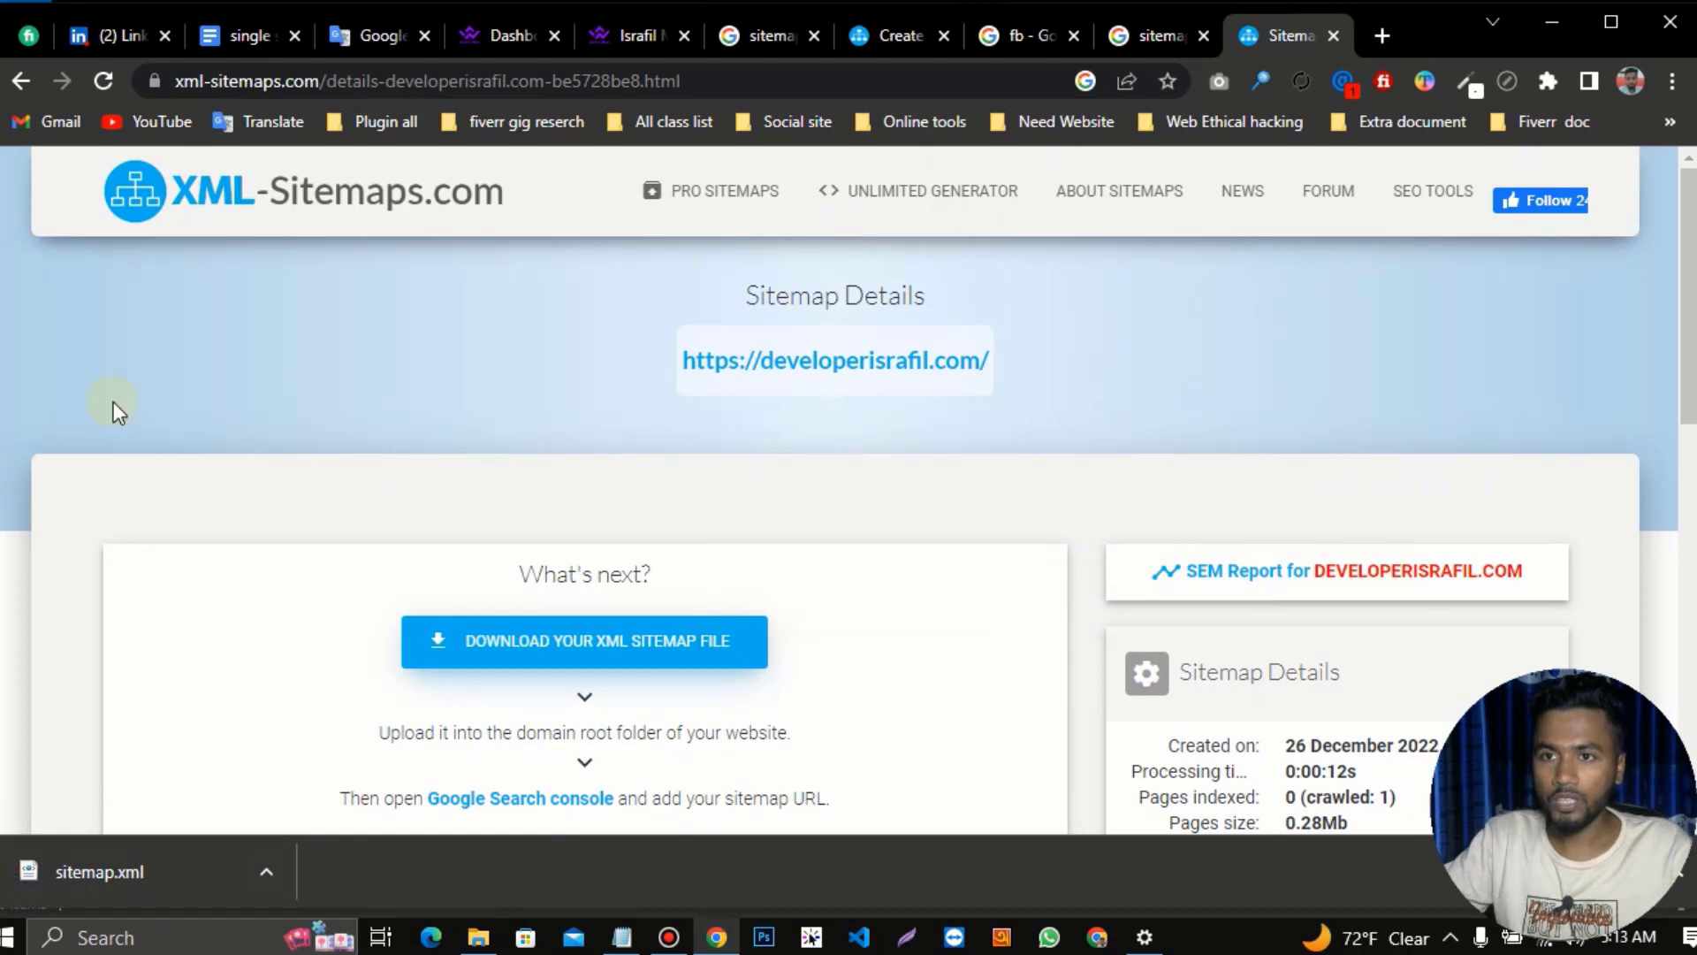
# Switch to the site's WordPress dashboard and open WP File Manager
pyautogui.click(496, 36)
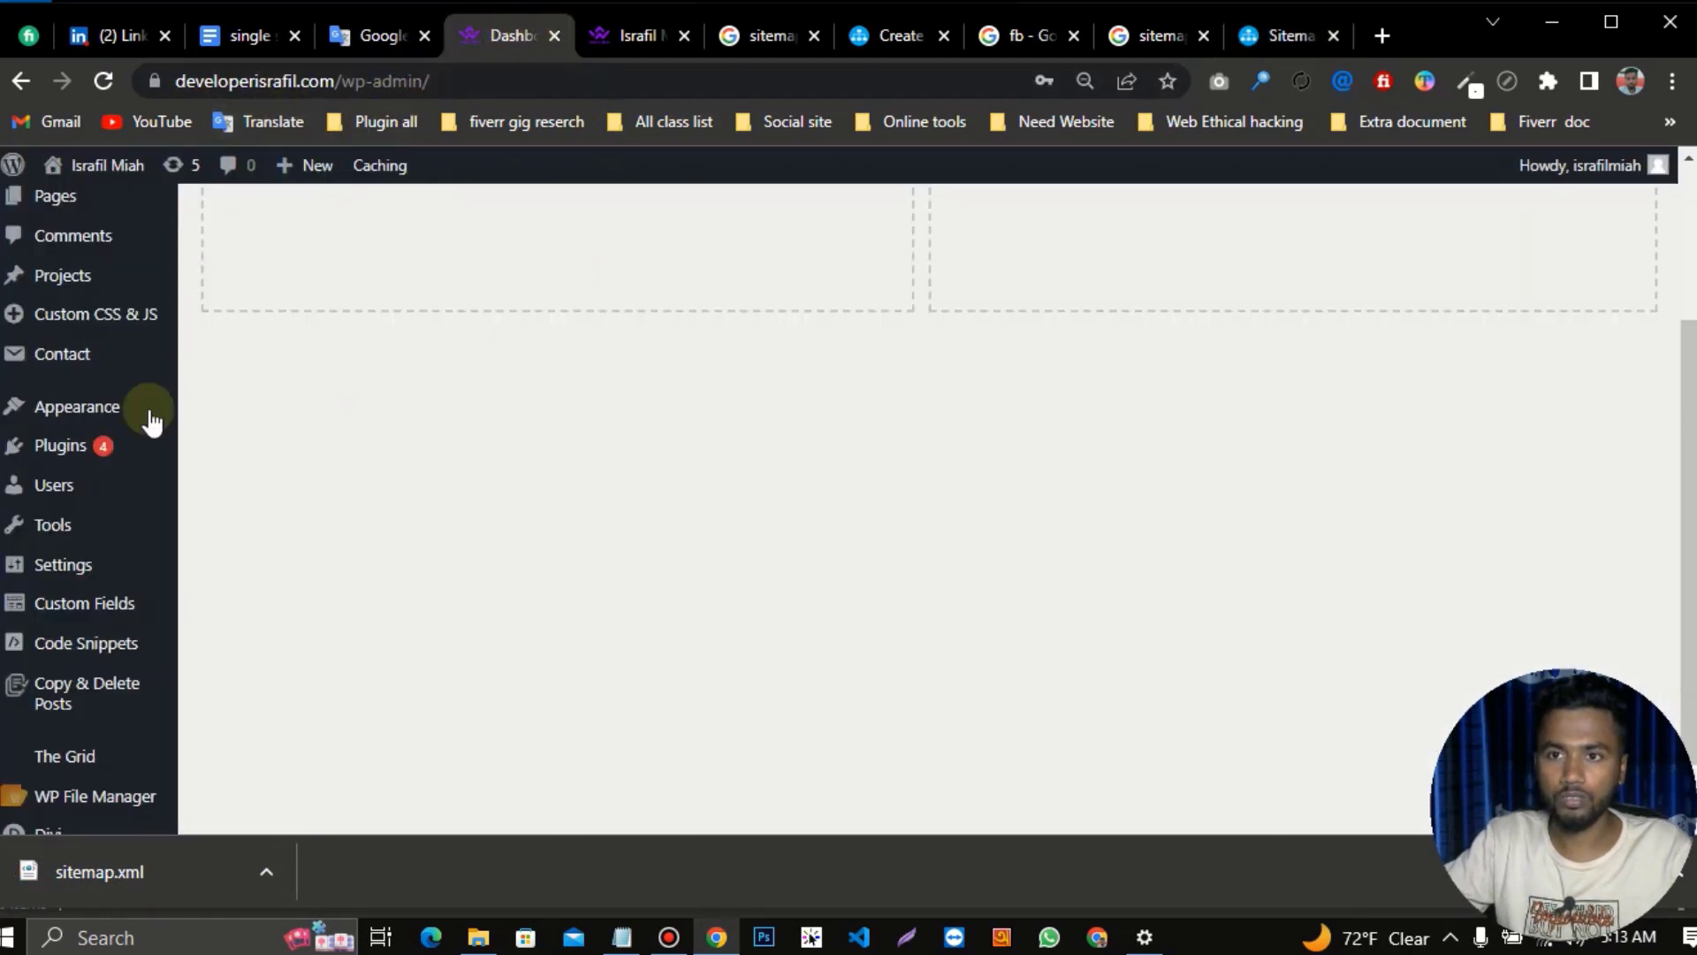
pyautogui.scroll(-2, 133, 607)
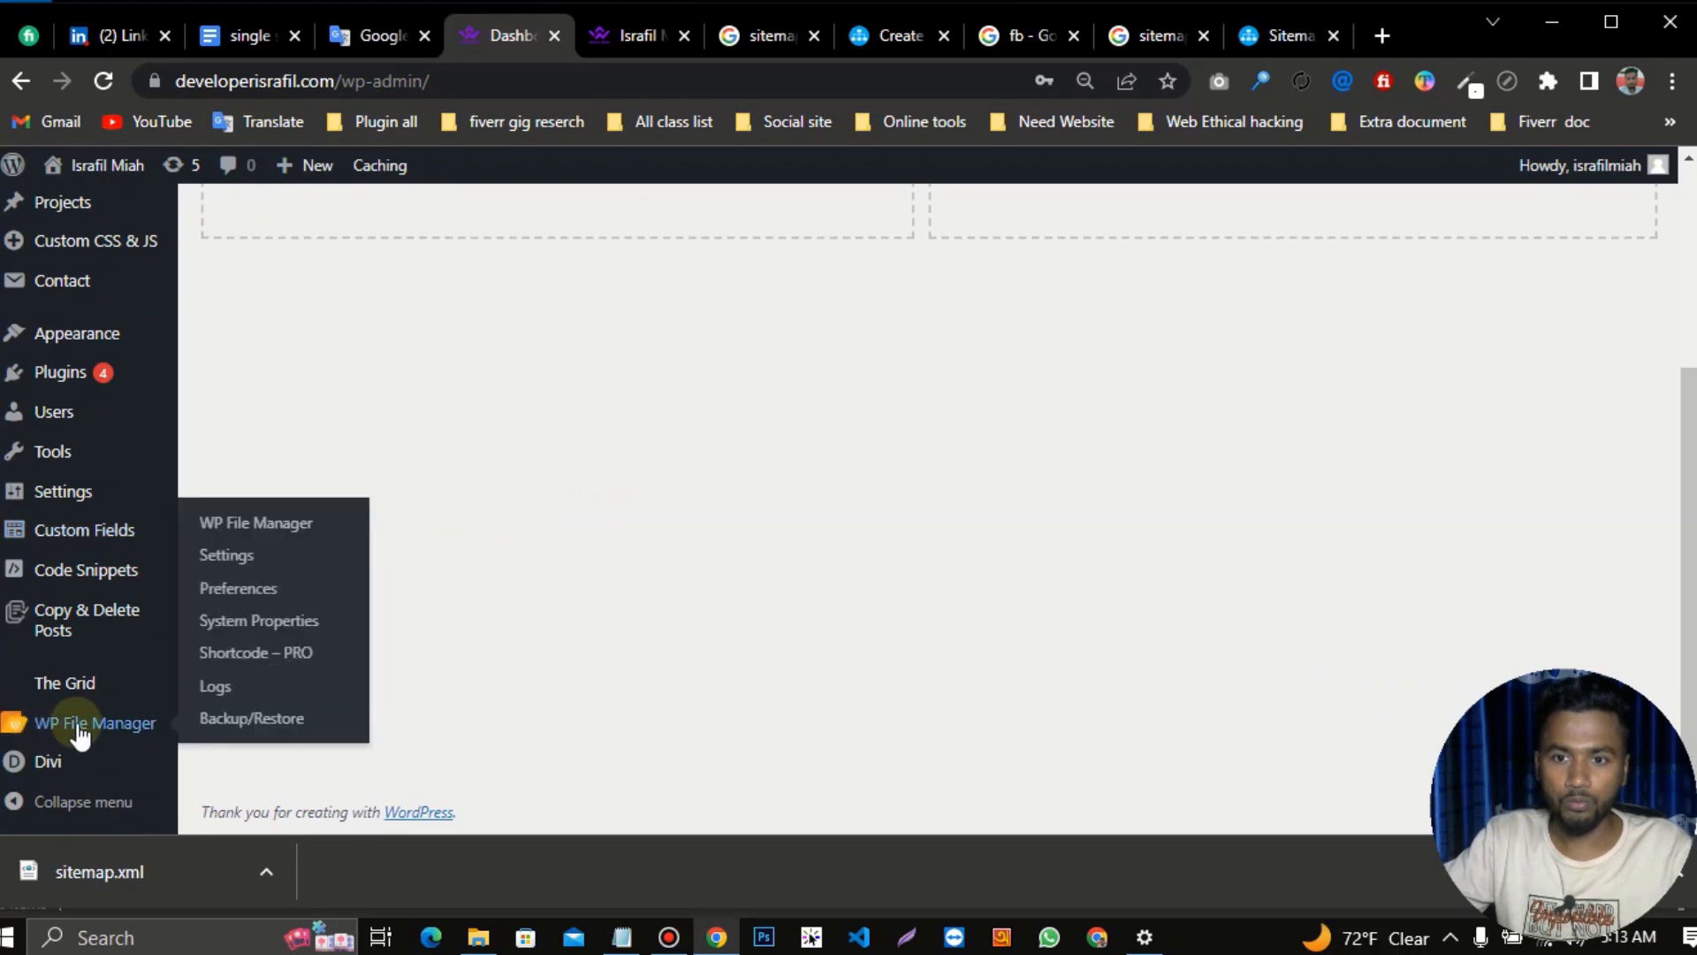
pyautogui.click(97, 729)
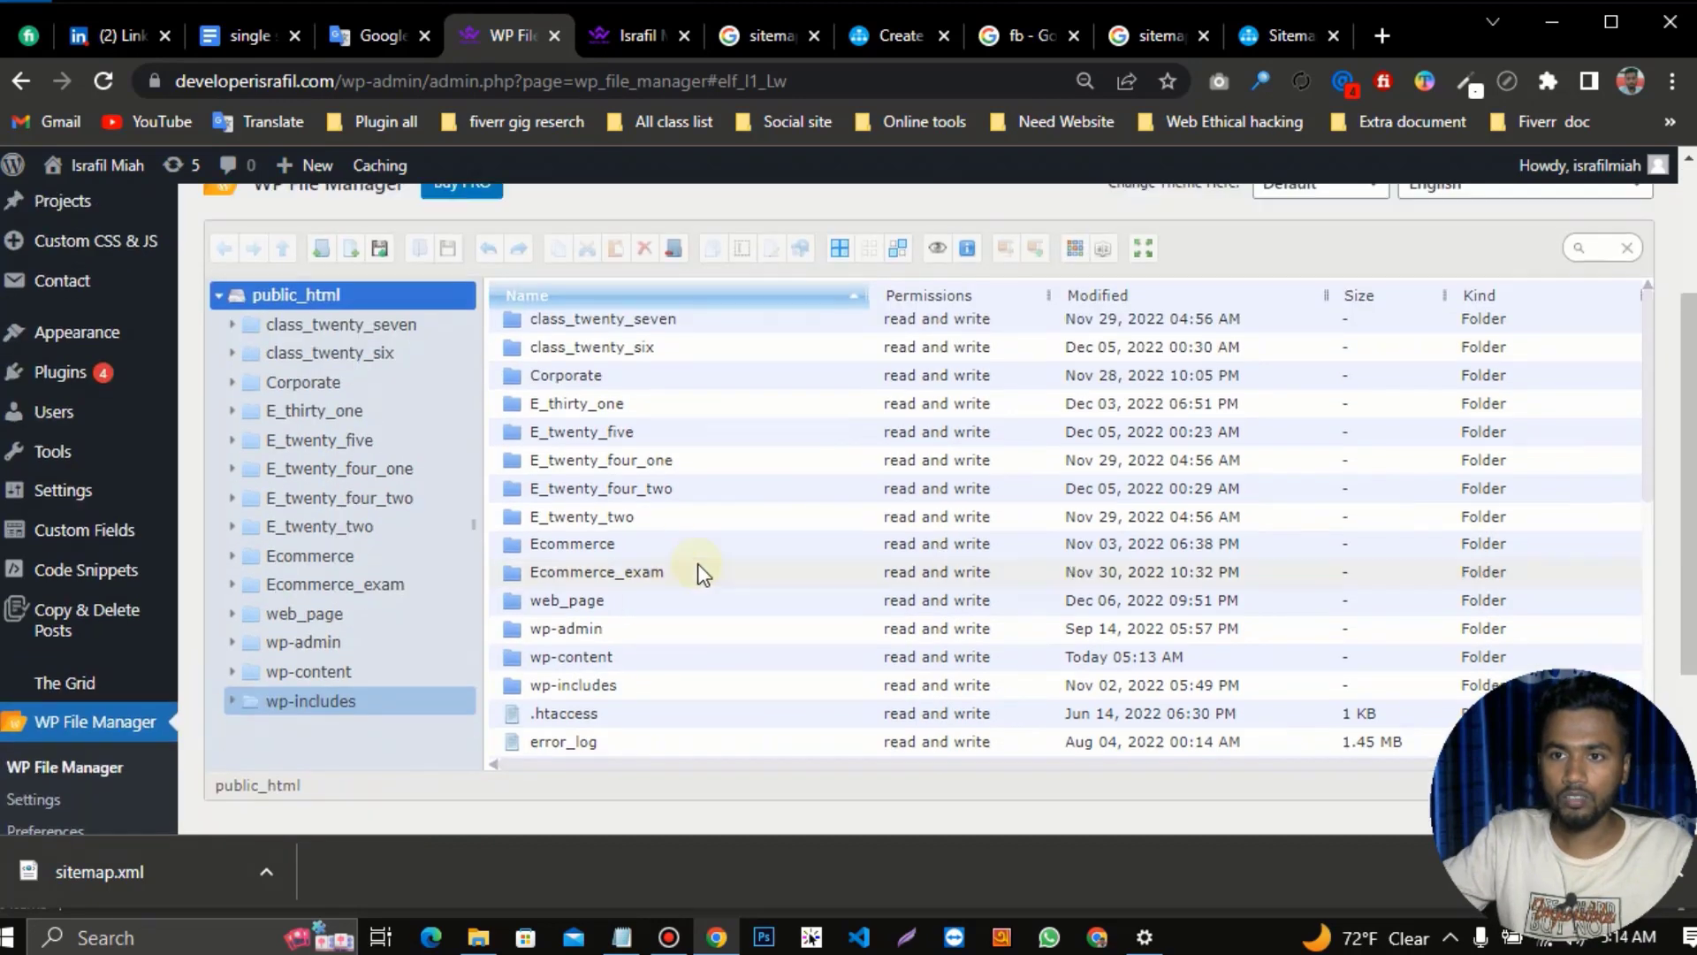
# Upload the downloaded sitemap.xml into the public_html root folder and locate it in the file list
pyautogui.scroll(3, 697, 564)
pyautogui.click(389, 476)
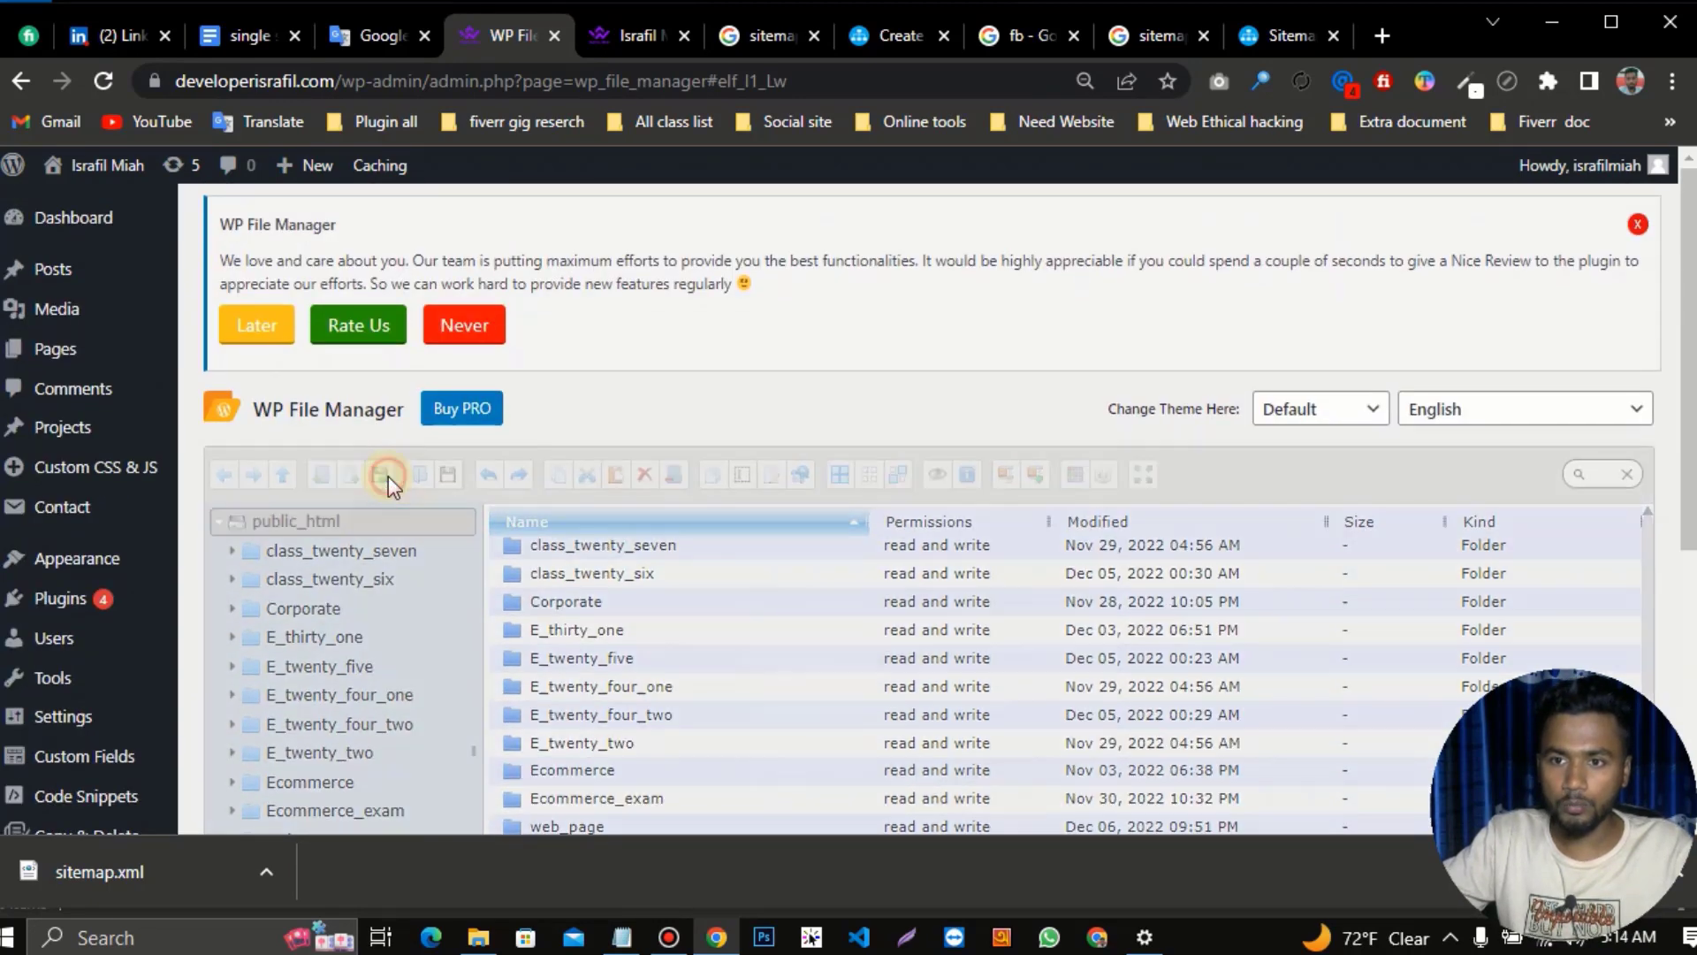
pyautogui.scroll(-2, 266, 707)
pyautogui.moveTo(132, 873); pyautogui.dragTo(937, 544)
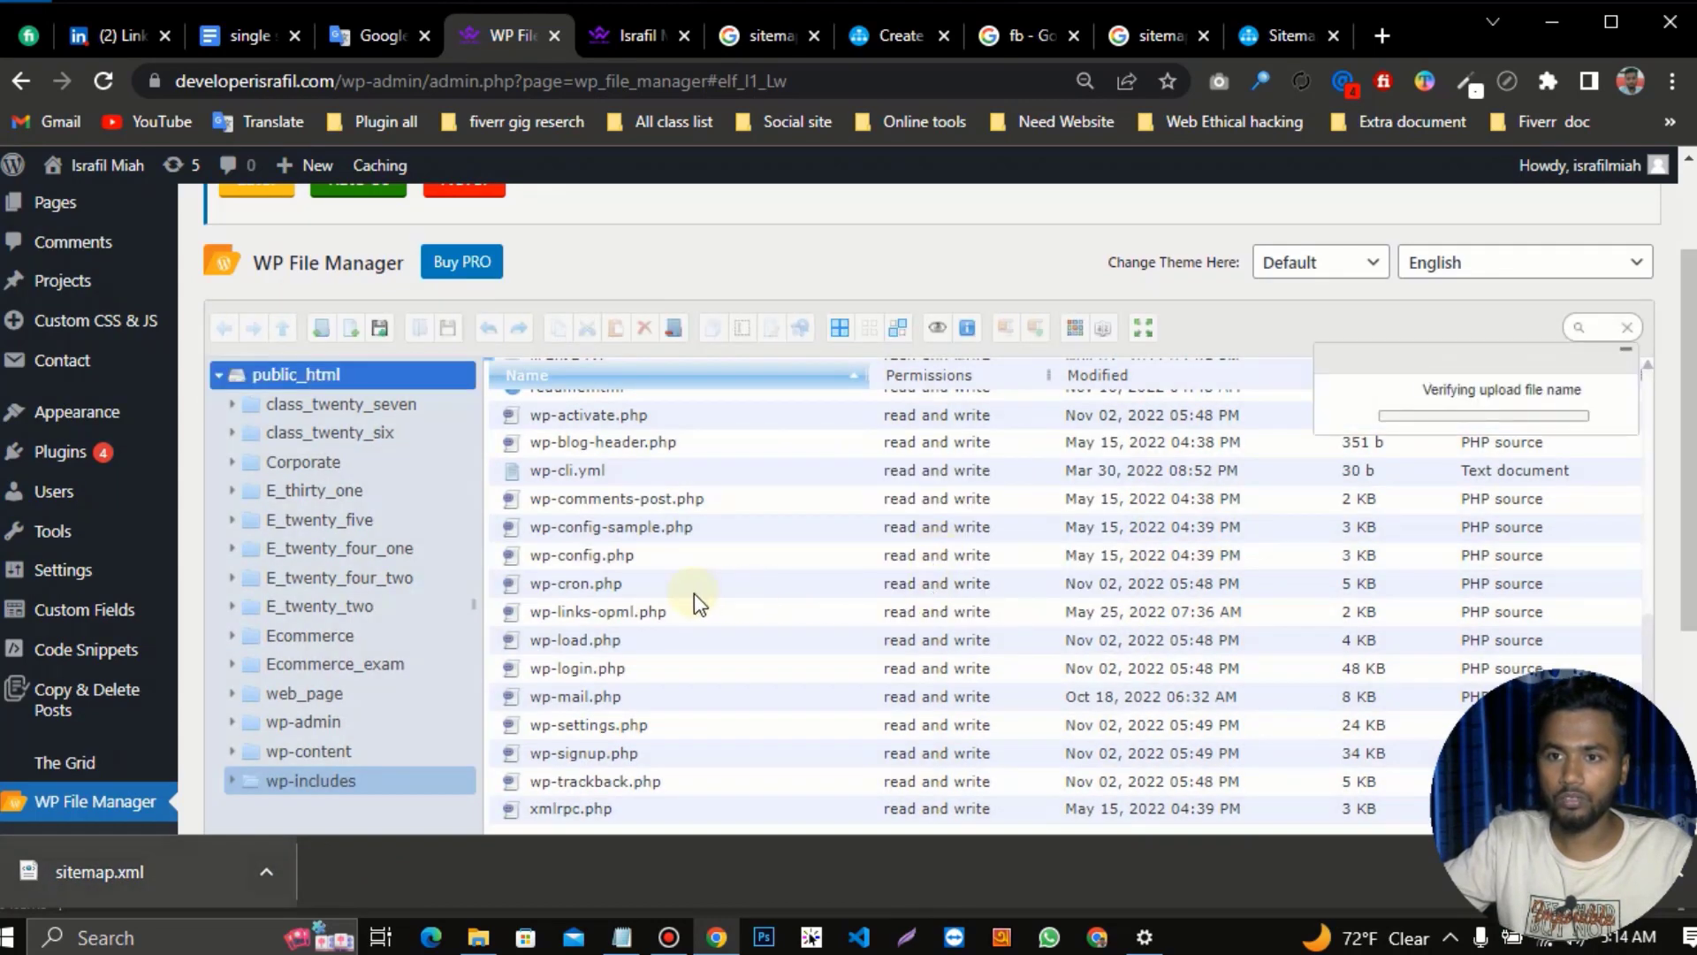
pyautogui.scroll(2, 787, 569)
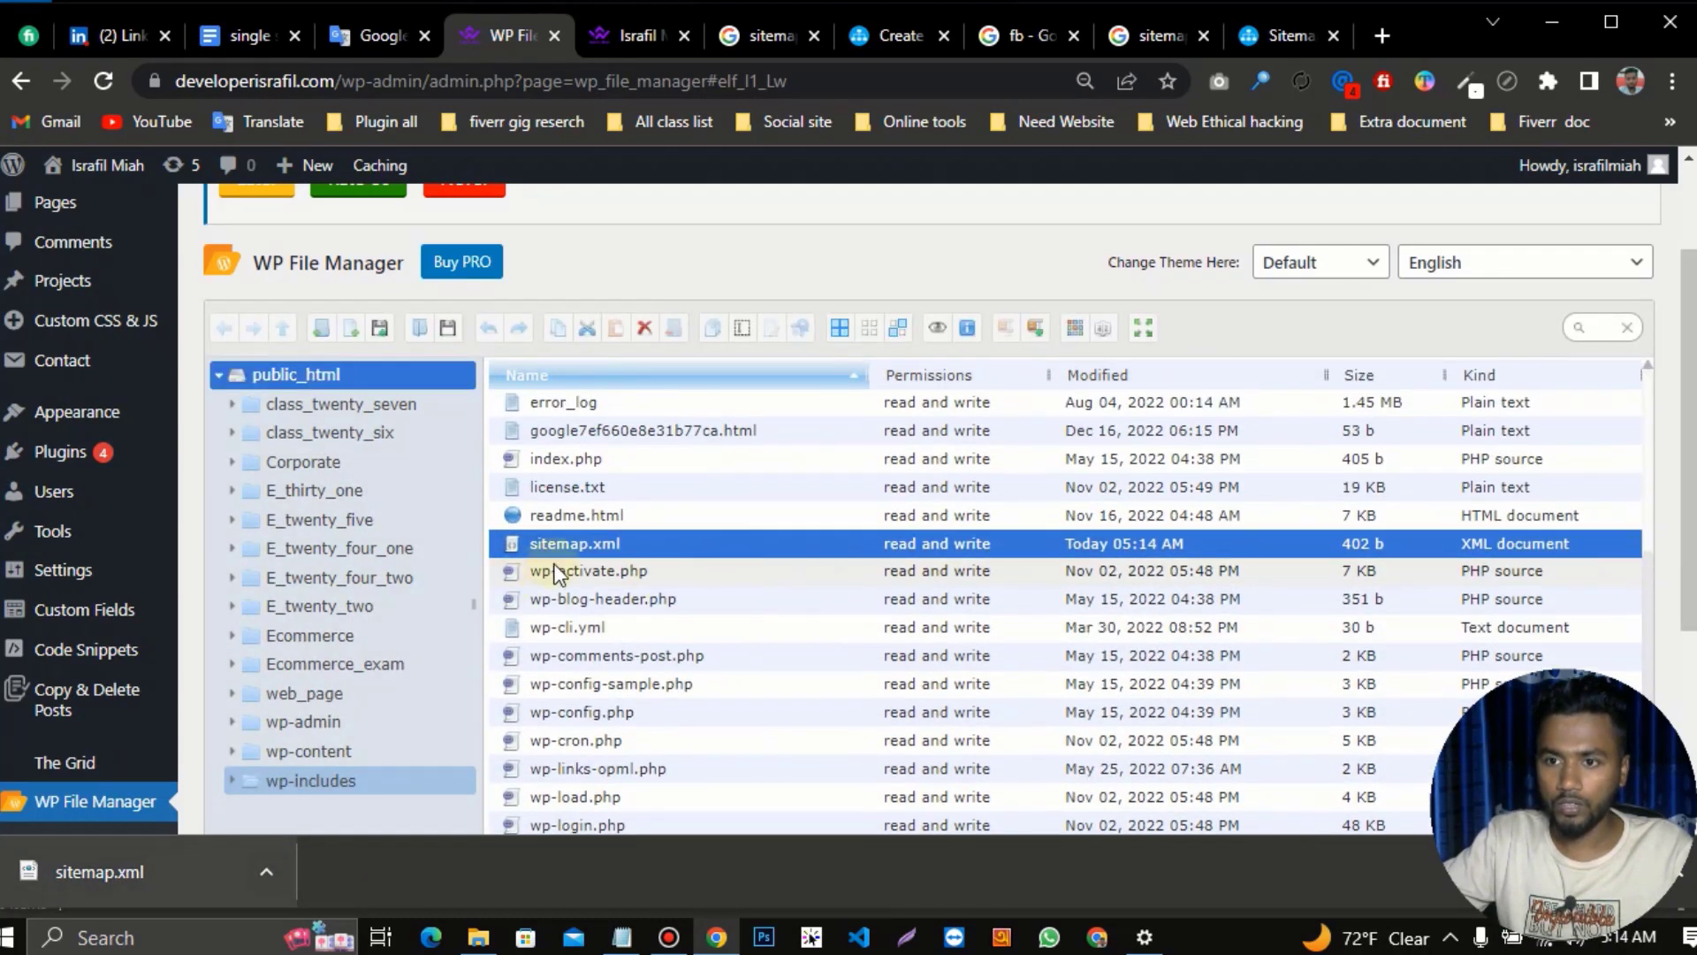
pyautogui.scroll(2, 754, 556)
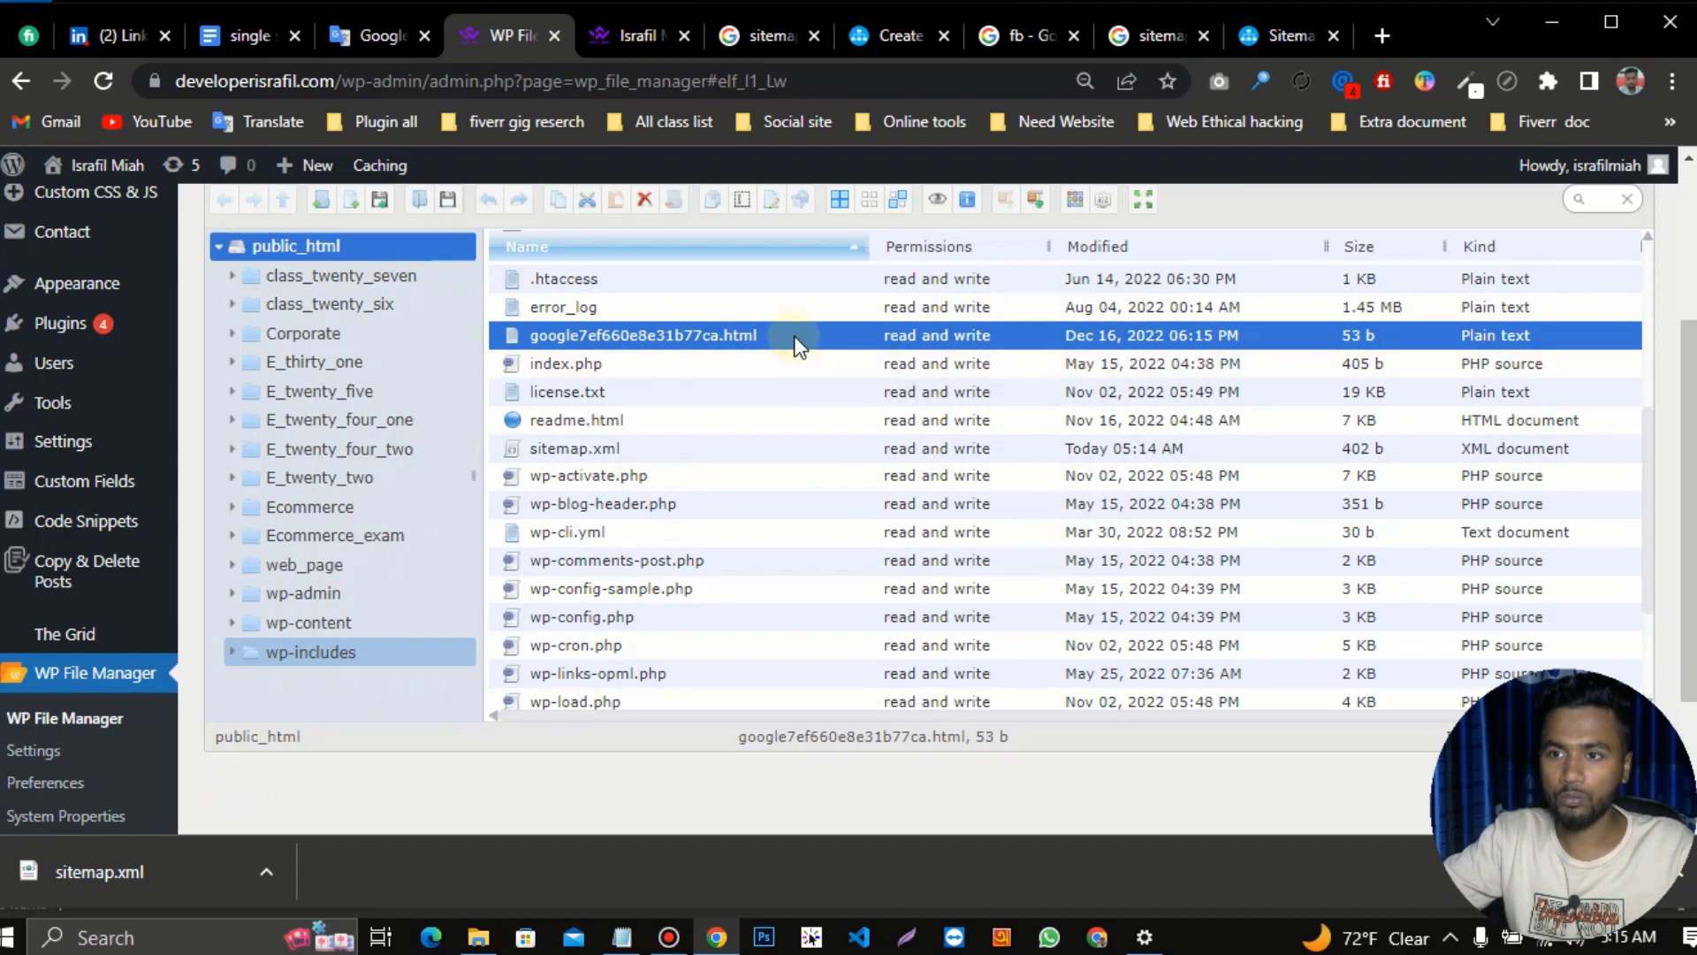
pyautogui.scroll(-2, 781, 644)
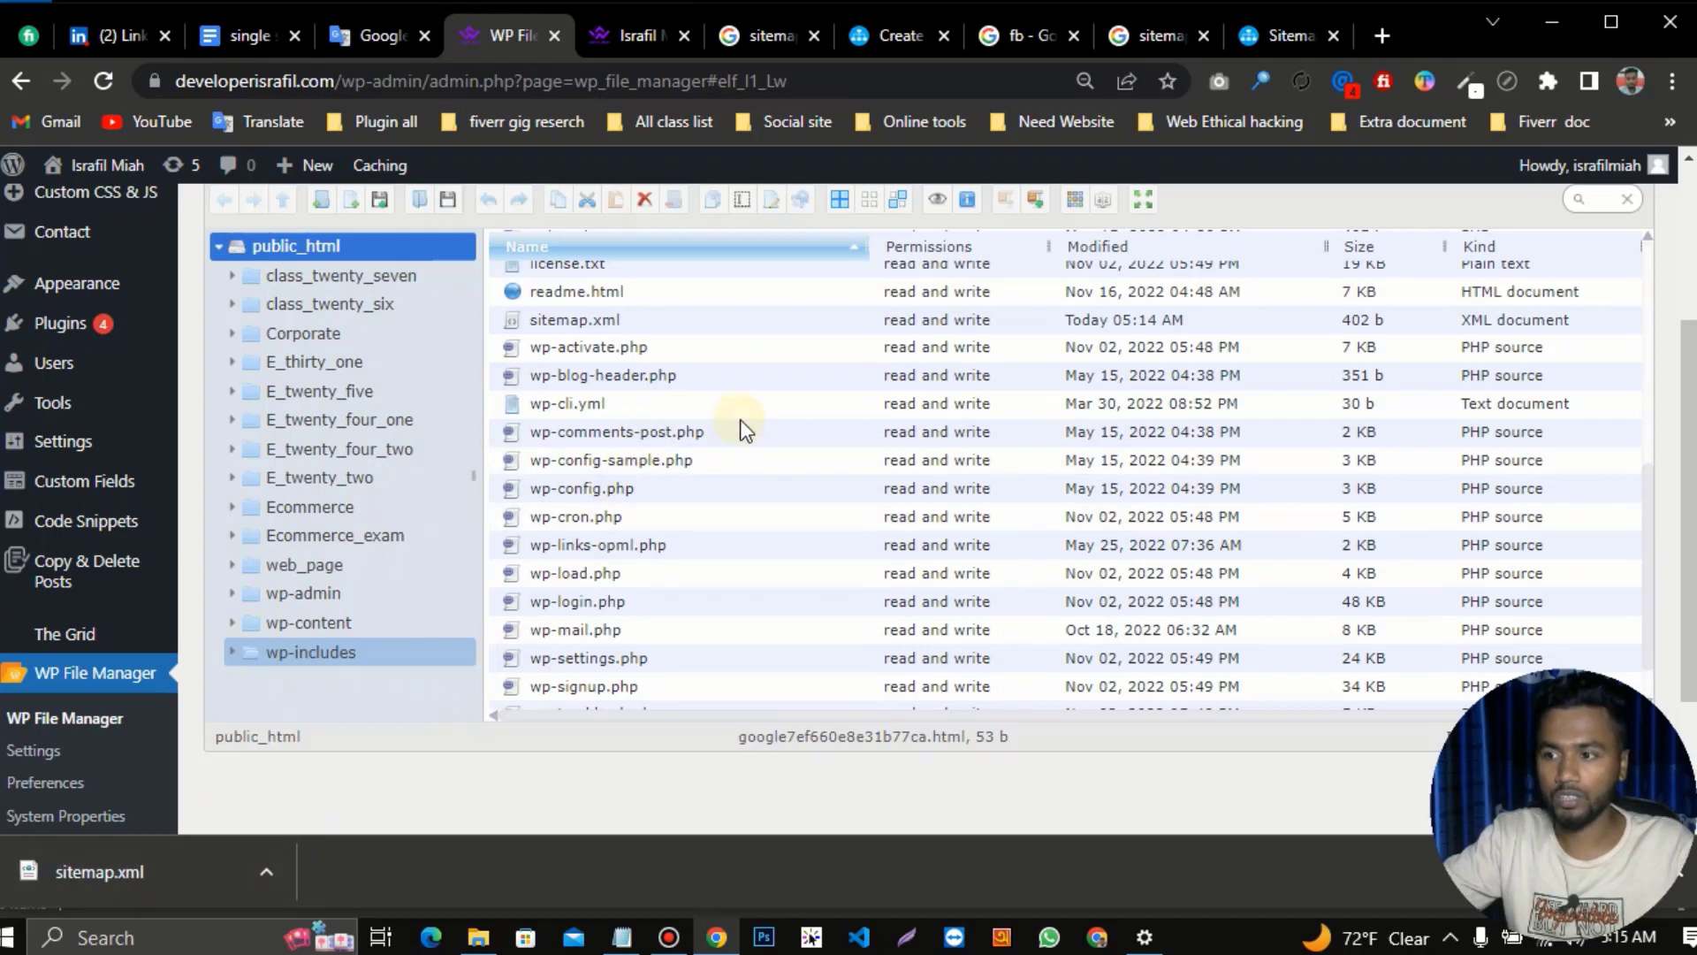
pyautogui.scroll(-1, 740, 425)
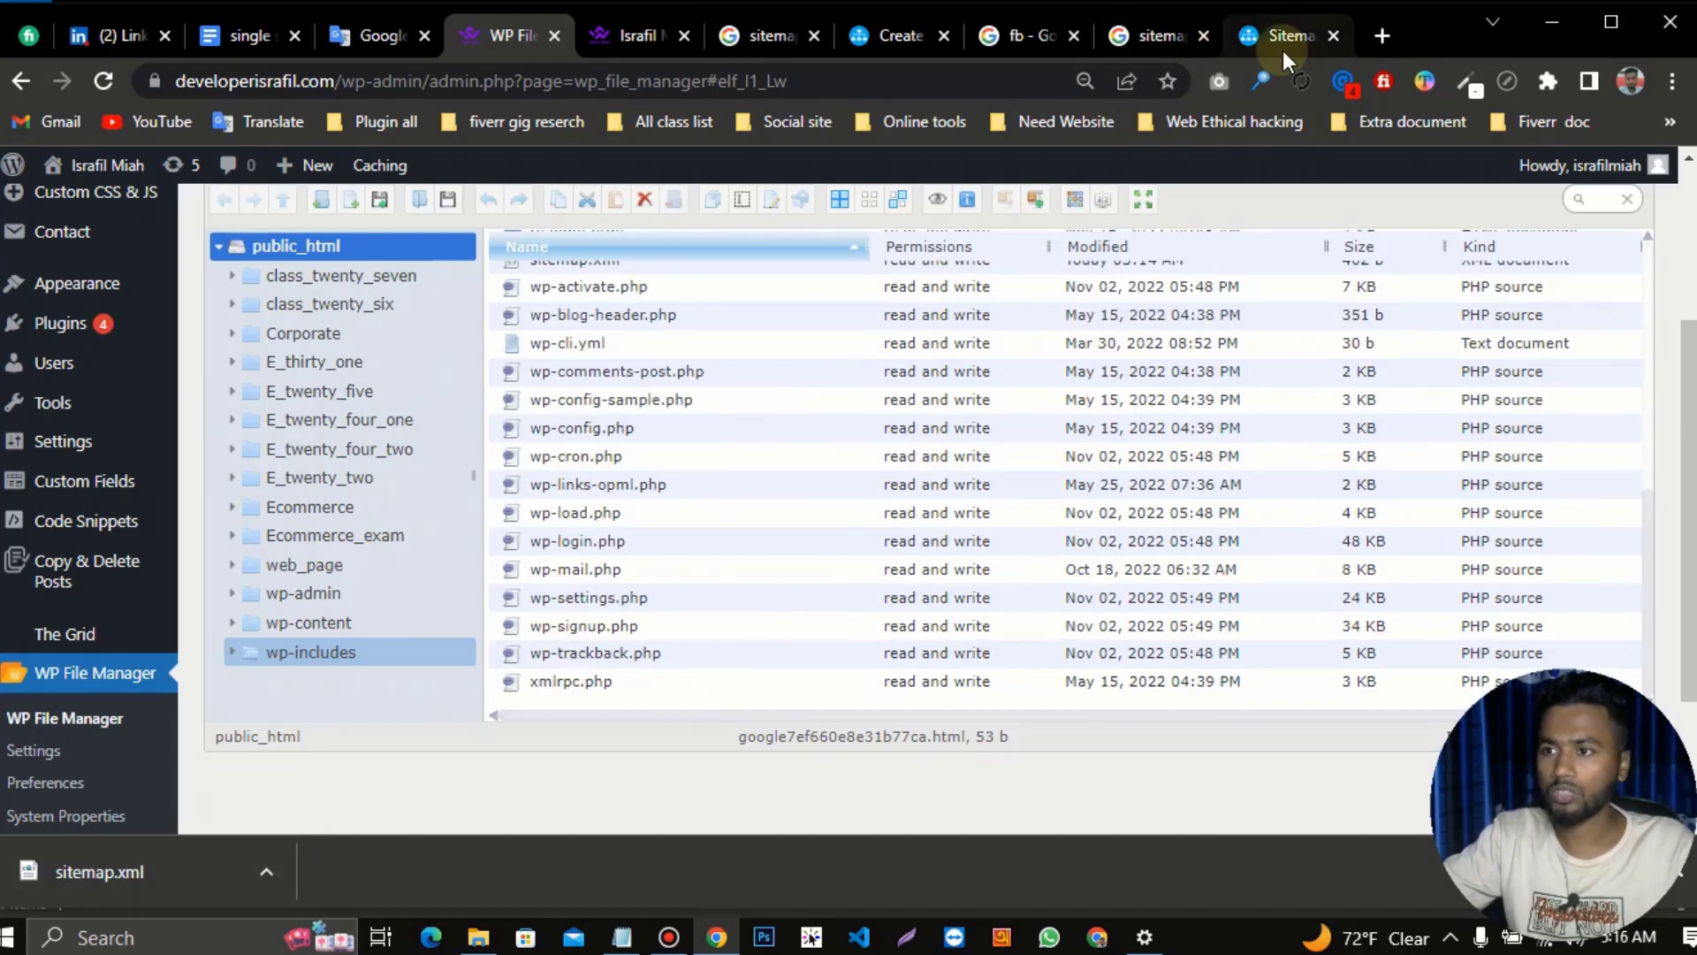
# Search for Google Search Console in a new browser tab and open the portfolio site's Search Console overview
pyautogui.click(1380, 35)
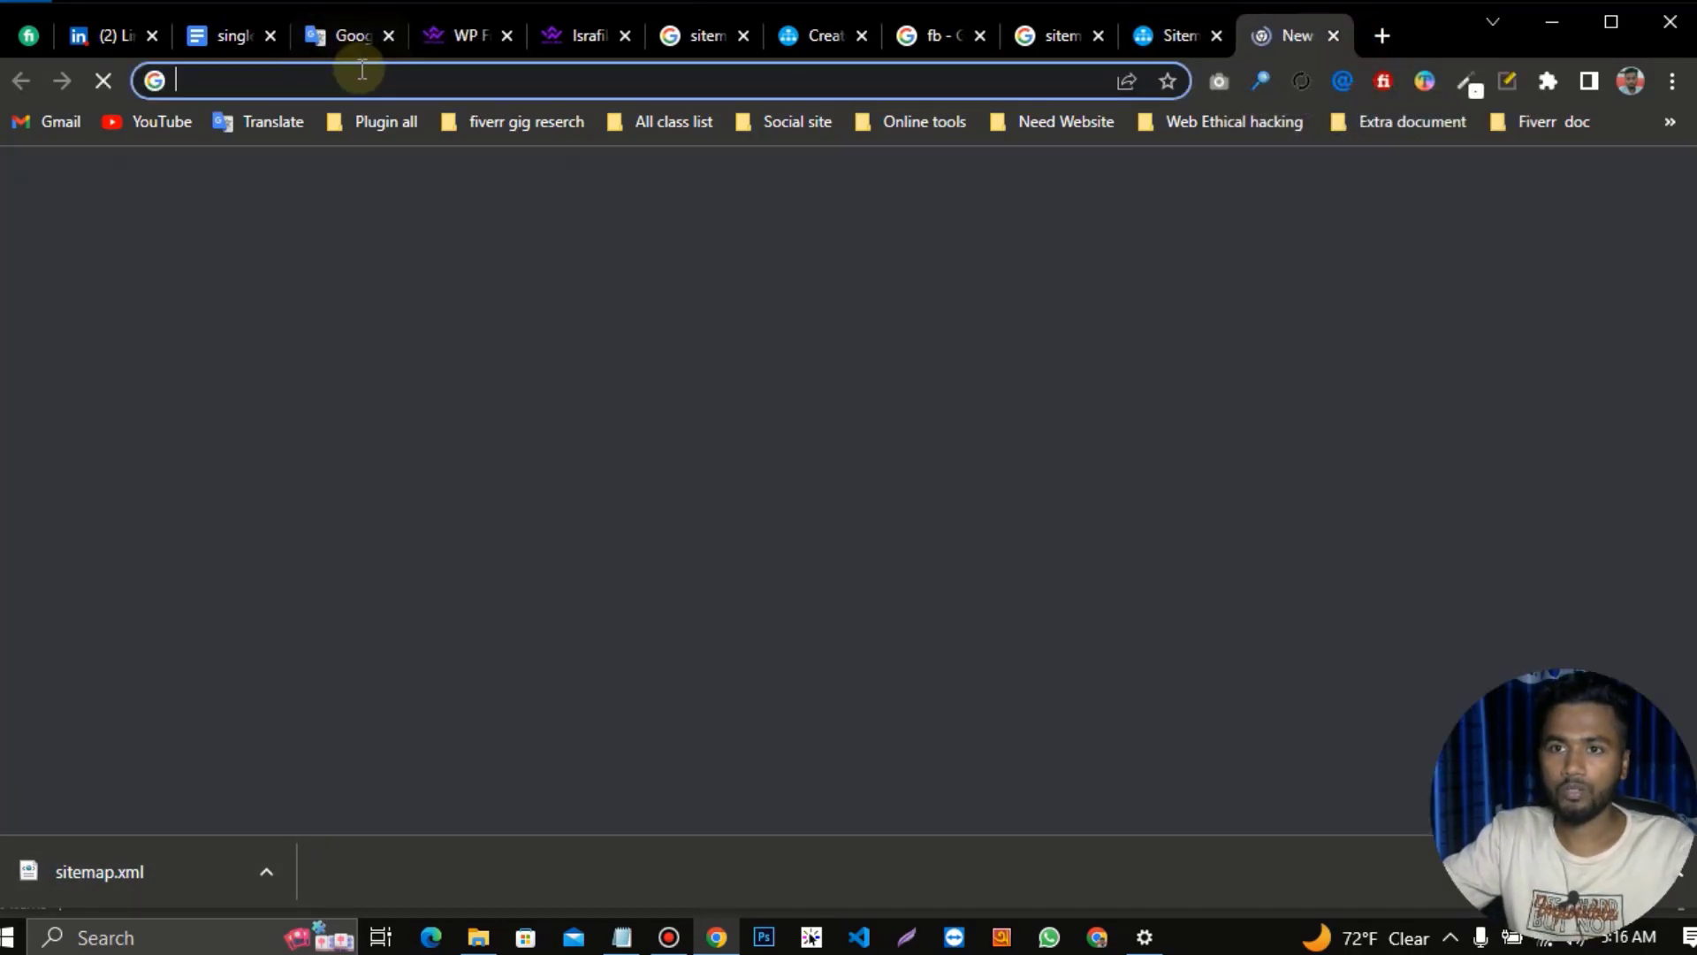
pyautogui.click(359, 75)
pyautogui.write('goog')
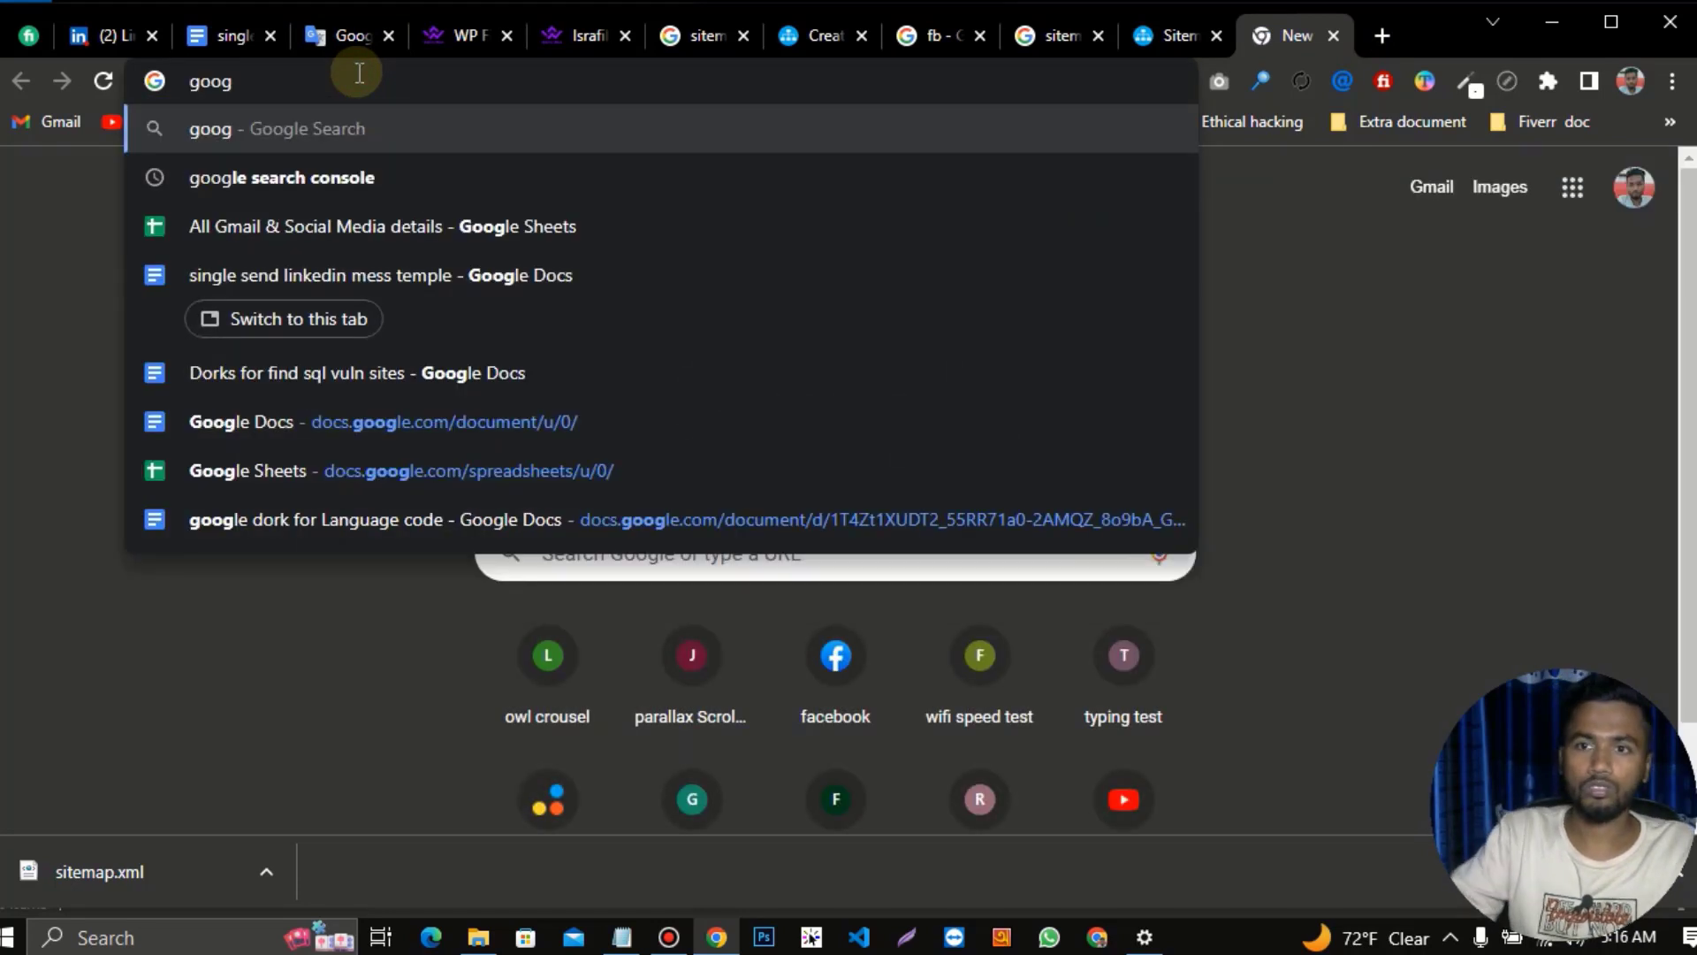
pyautogui.click(336, 181)
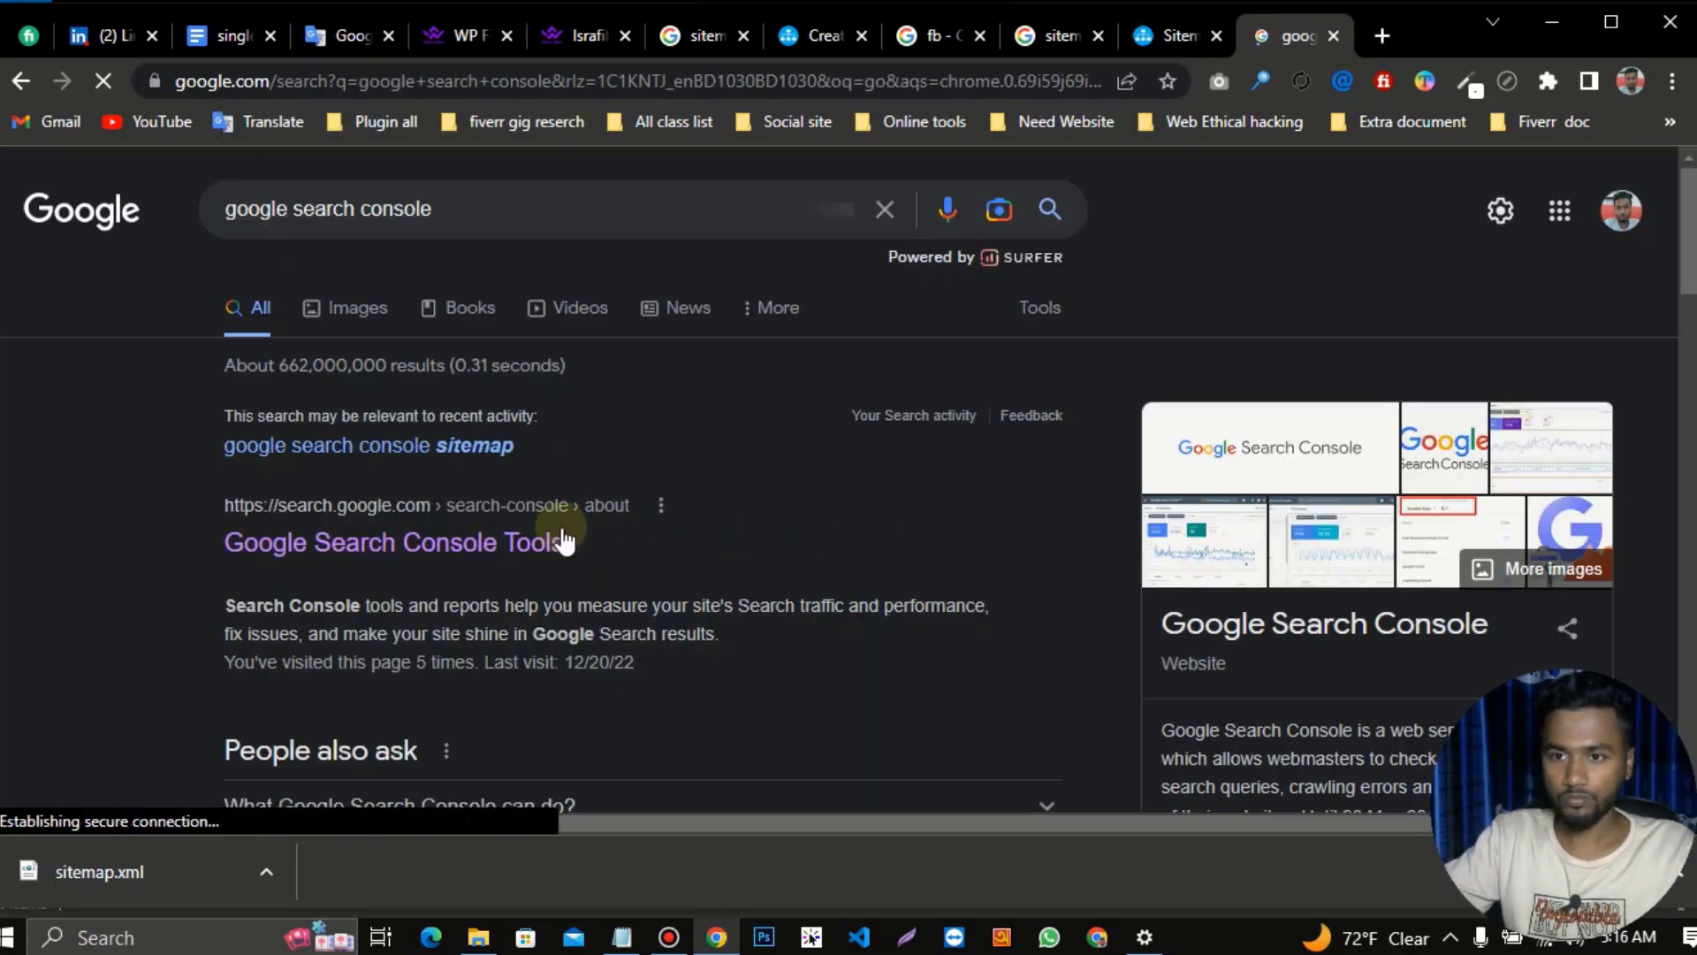
pyautogui.click(531, 542)
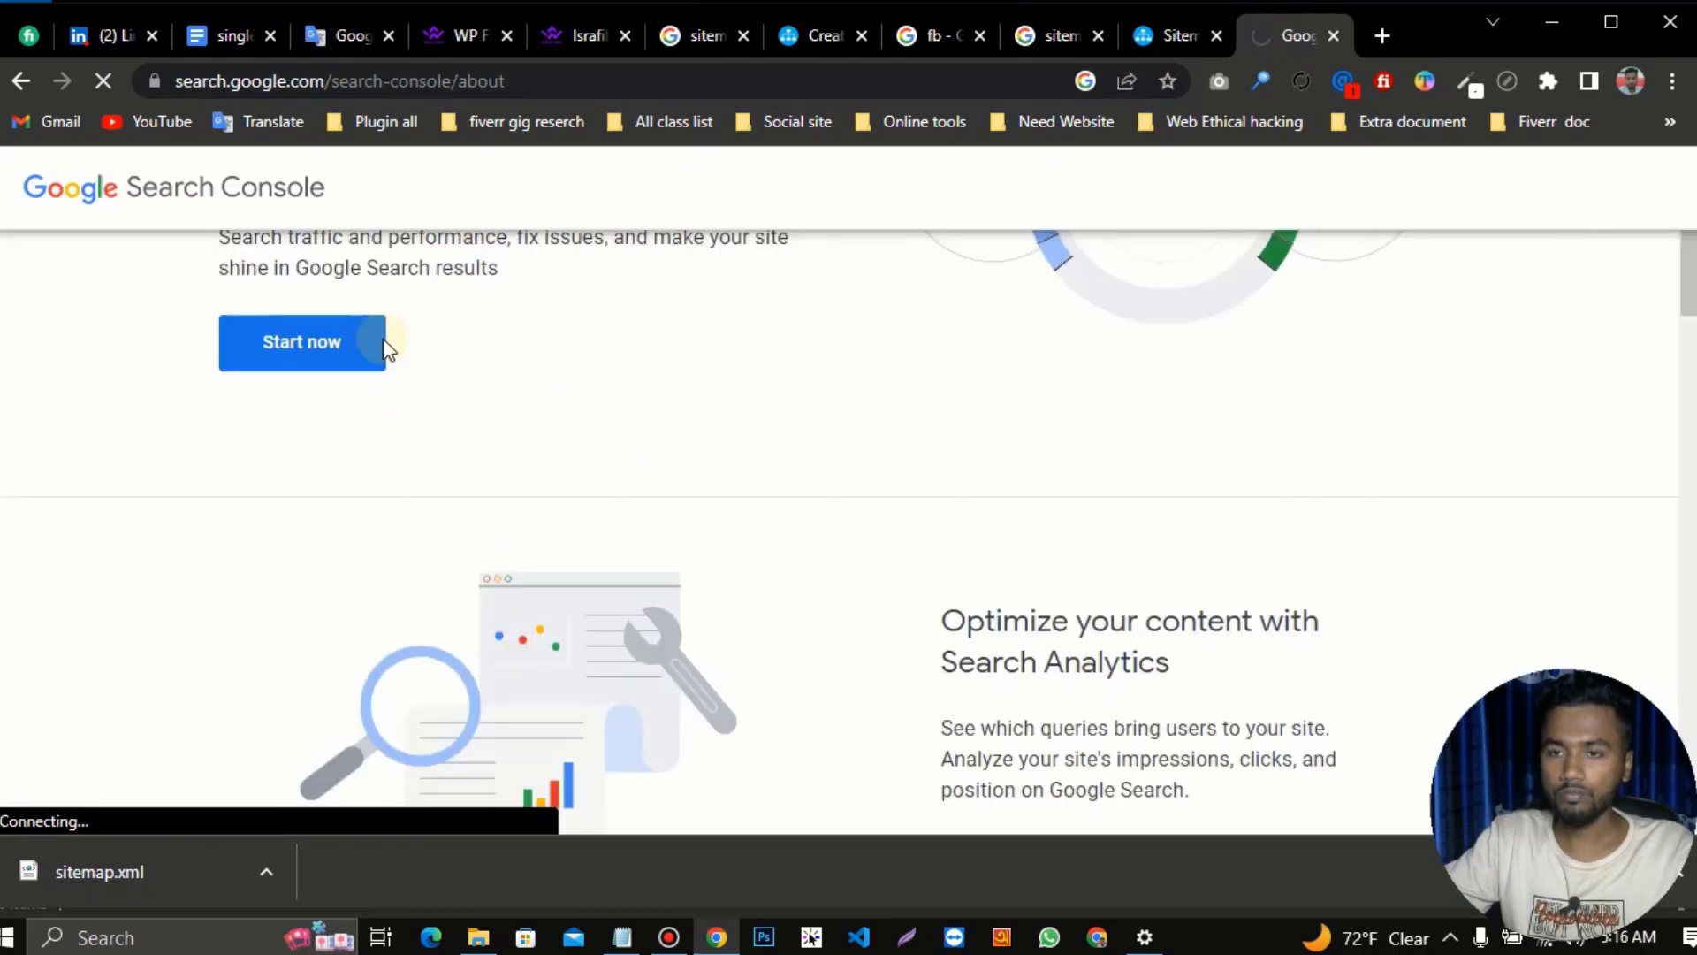
pyautogui.click(380, 341)
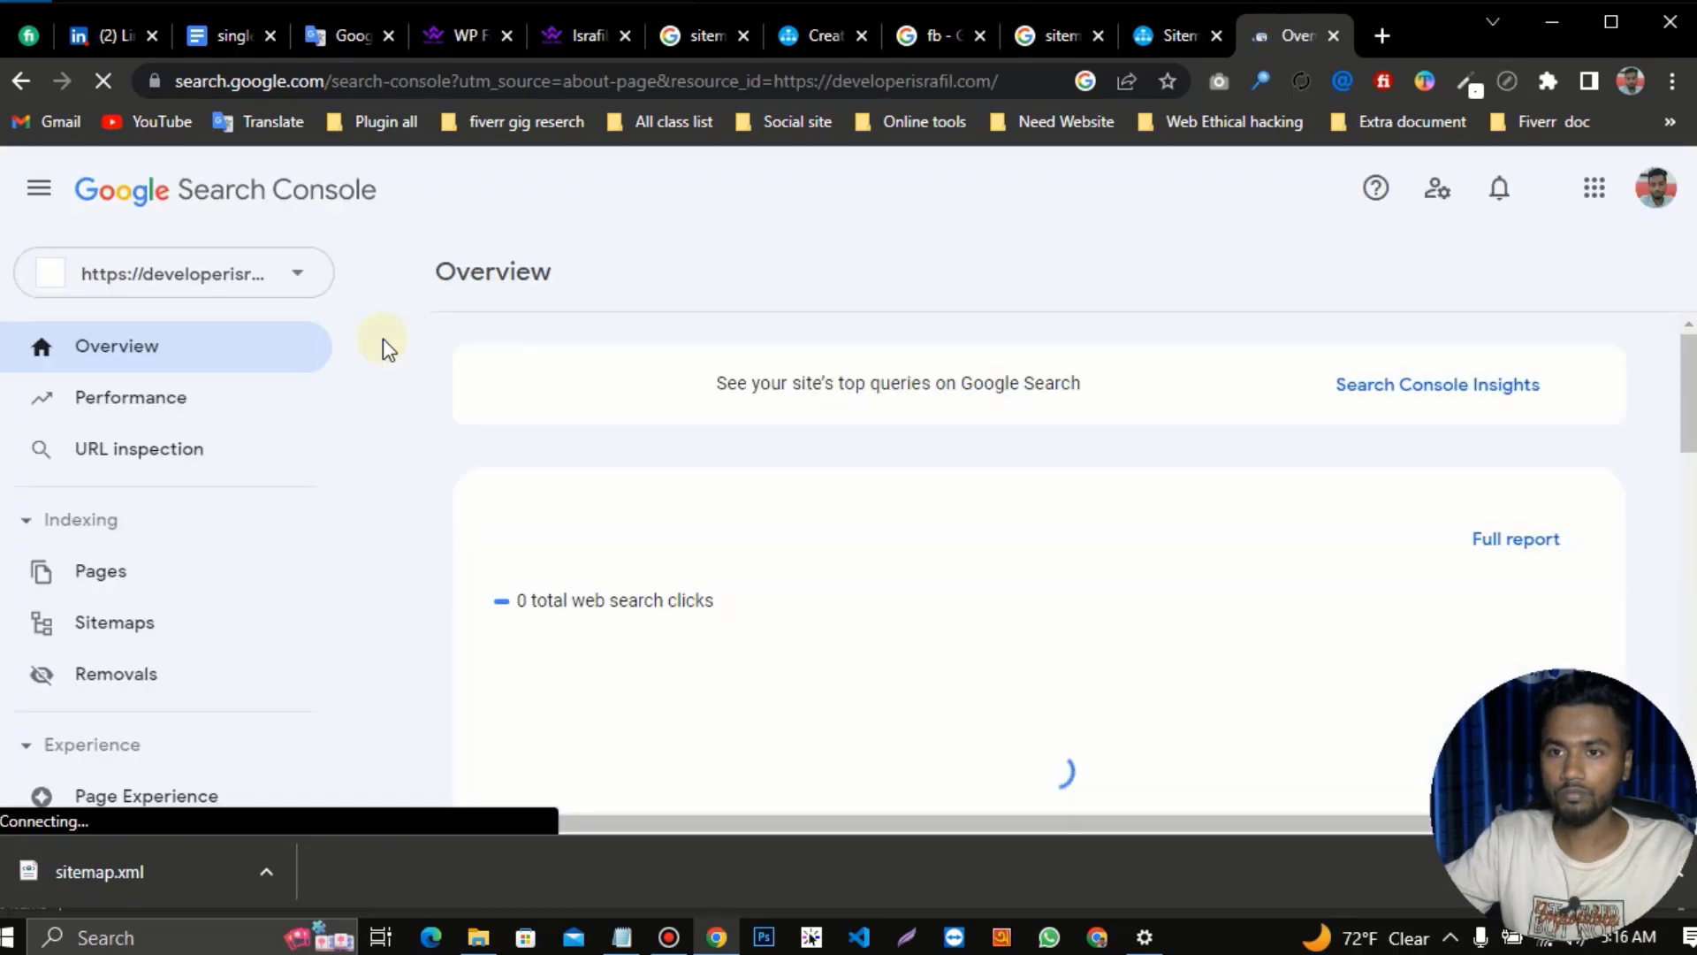
# Check that the portfolio site is the selected property and open its Sitemaps page
pyautogui.scroll(-3, 159, 454)
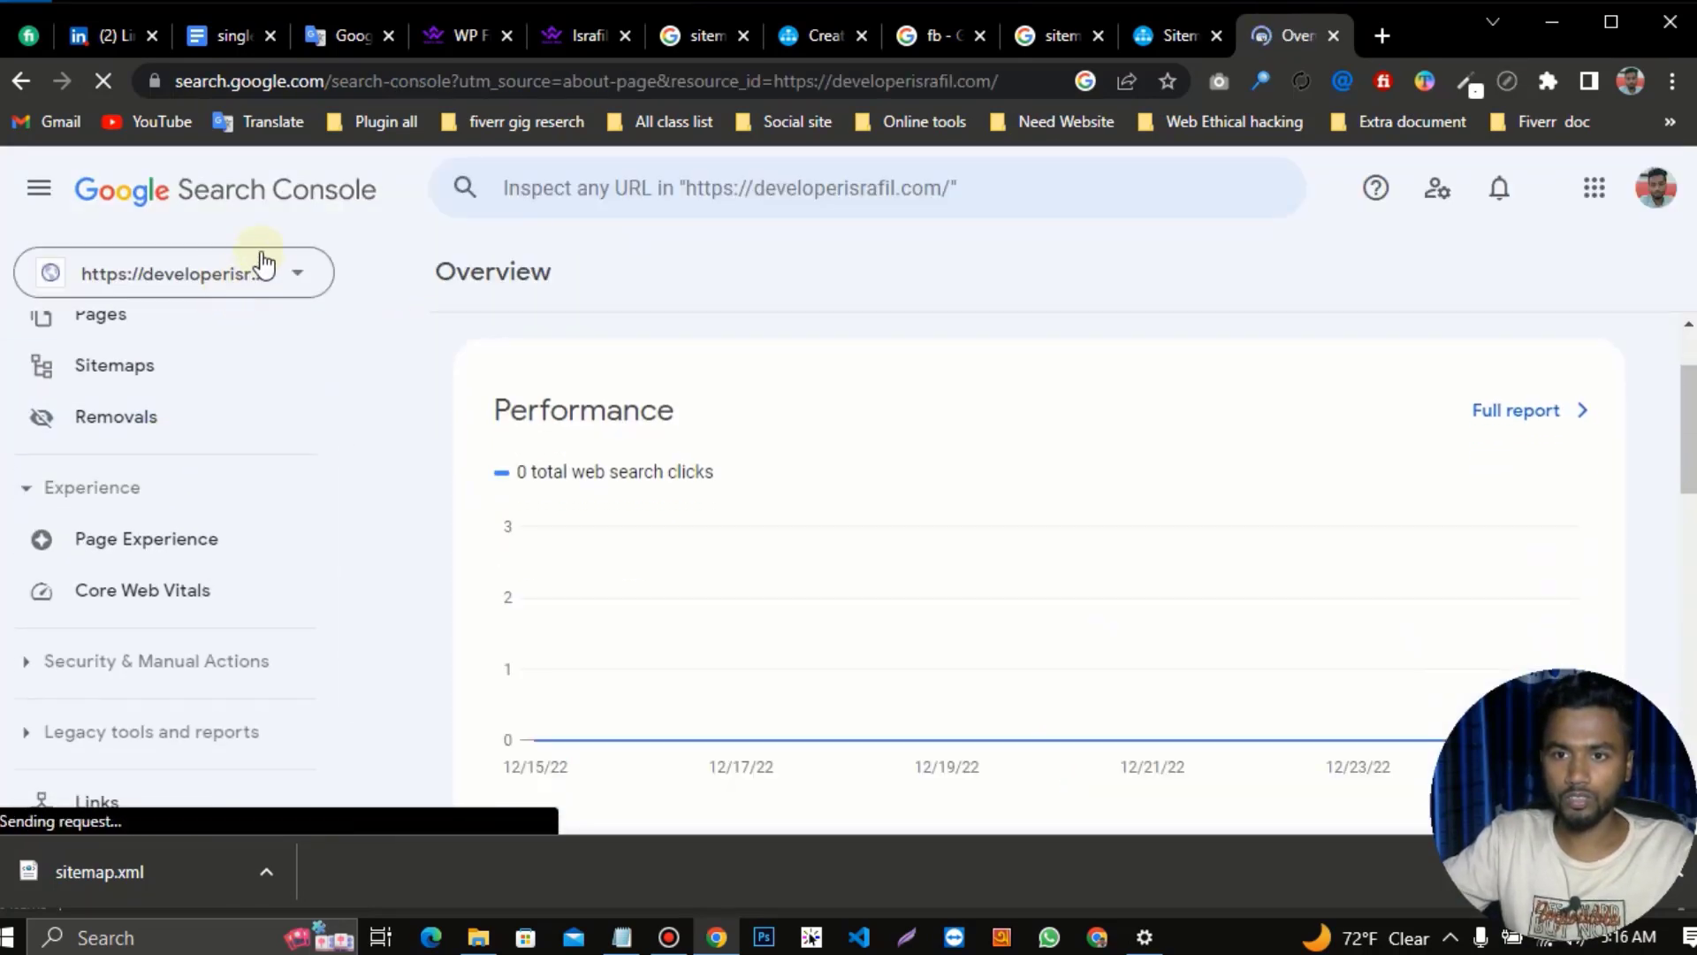
pyautogui.click(288, 276)
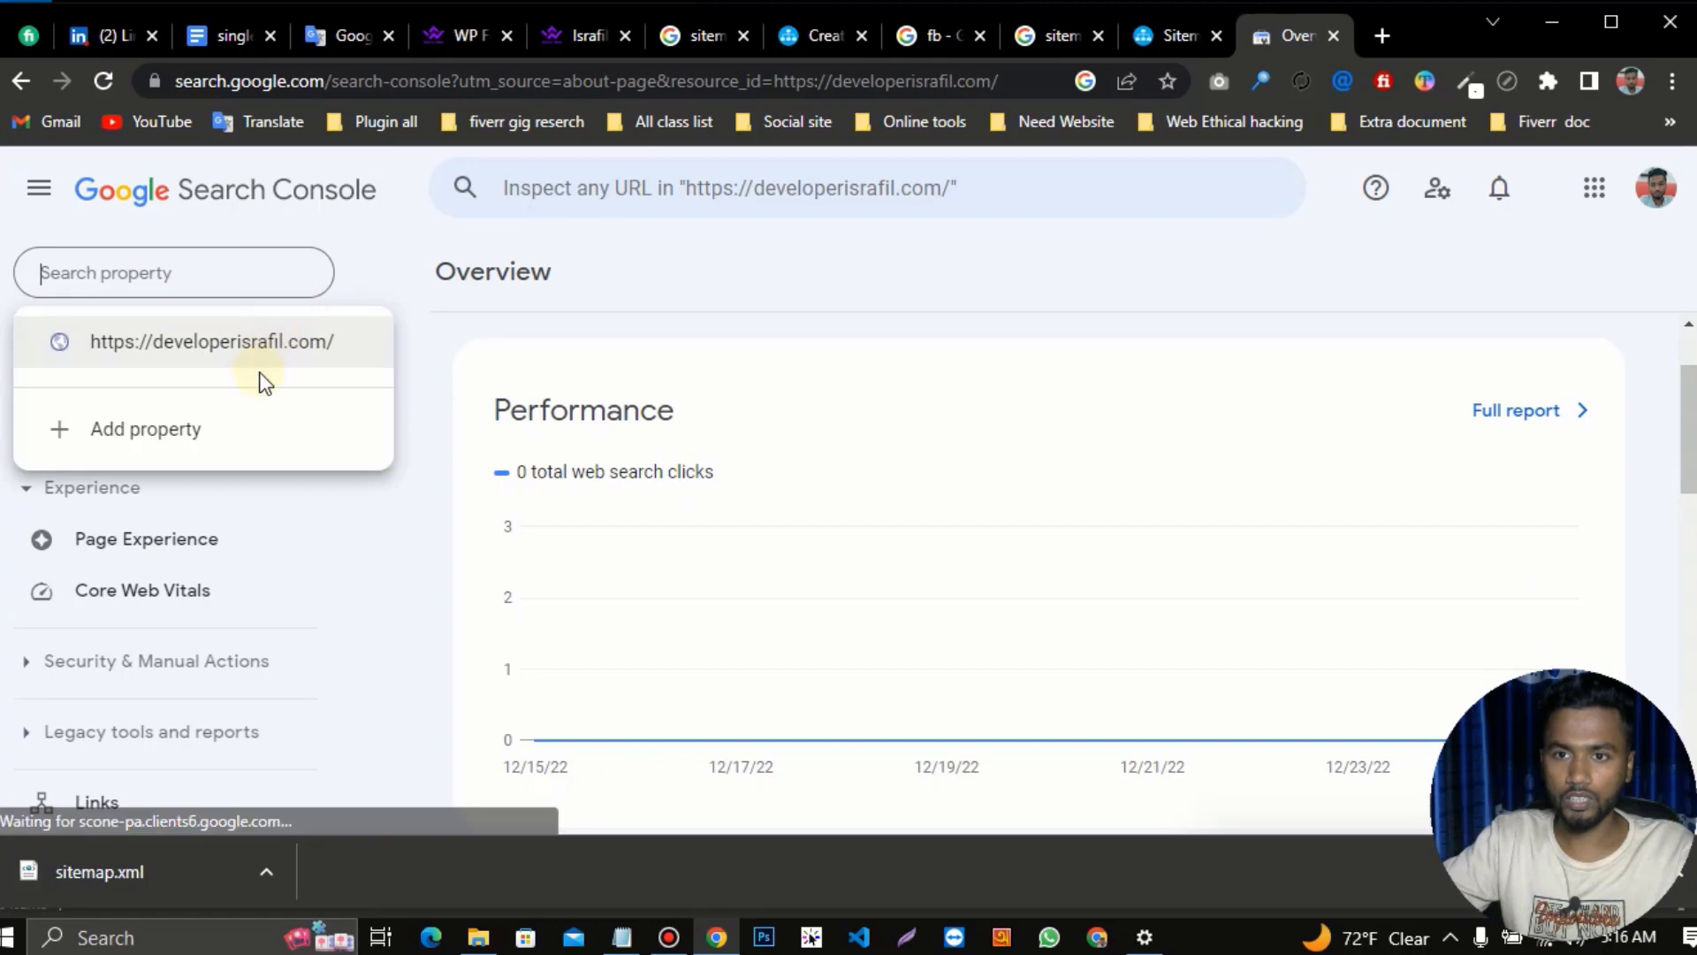
pyautogui.click(426, 575)
pyautogui.scroll(2, 330, 561)
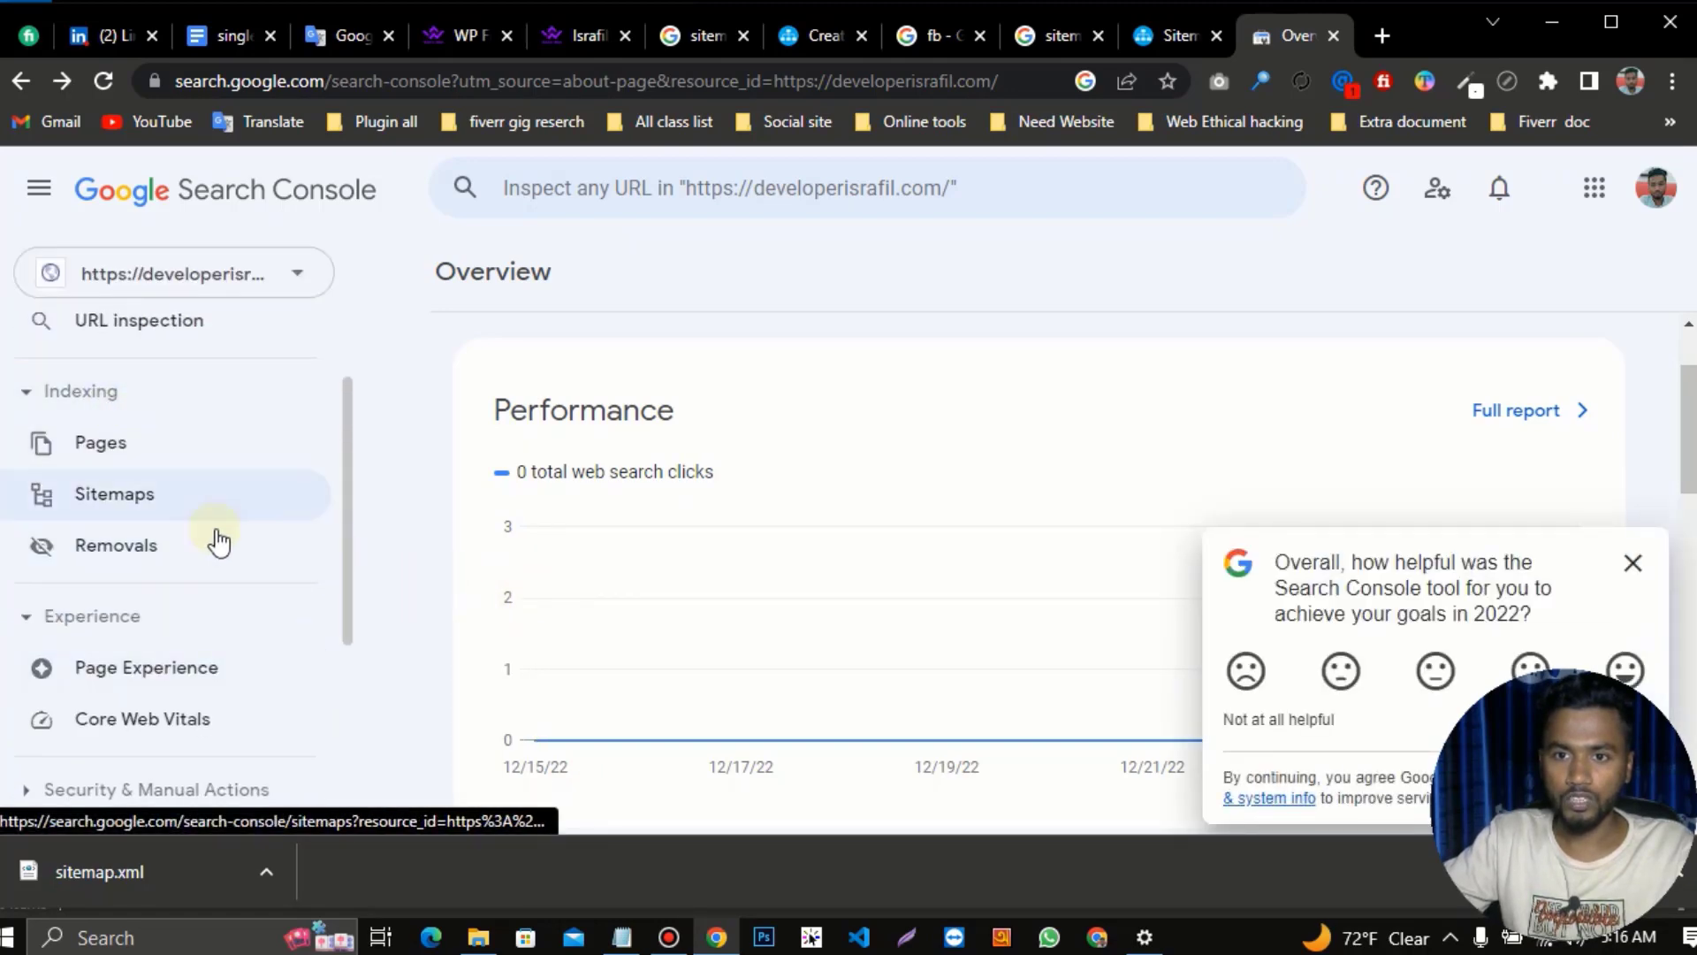
pyautogui.click(170, 520)
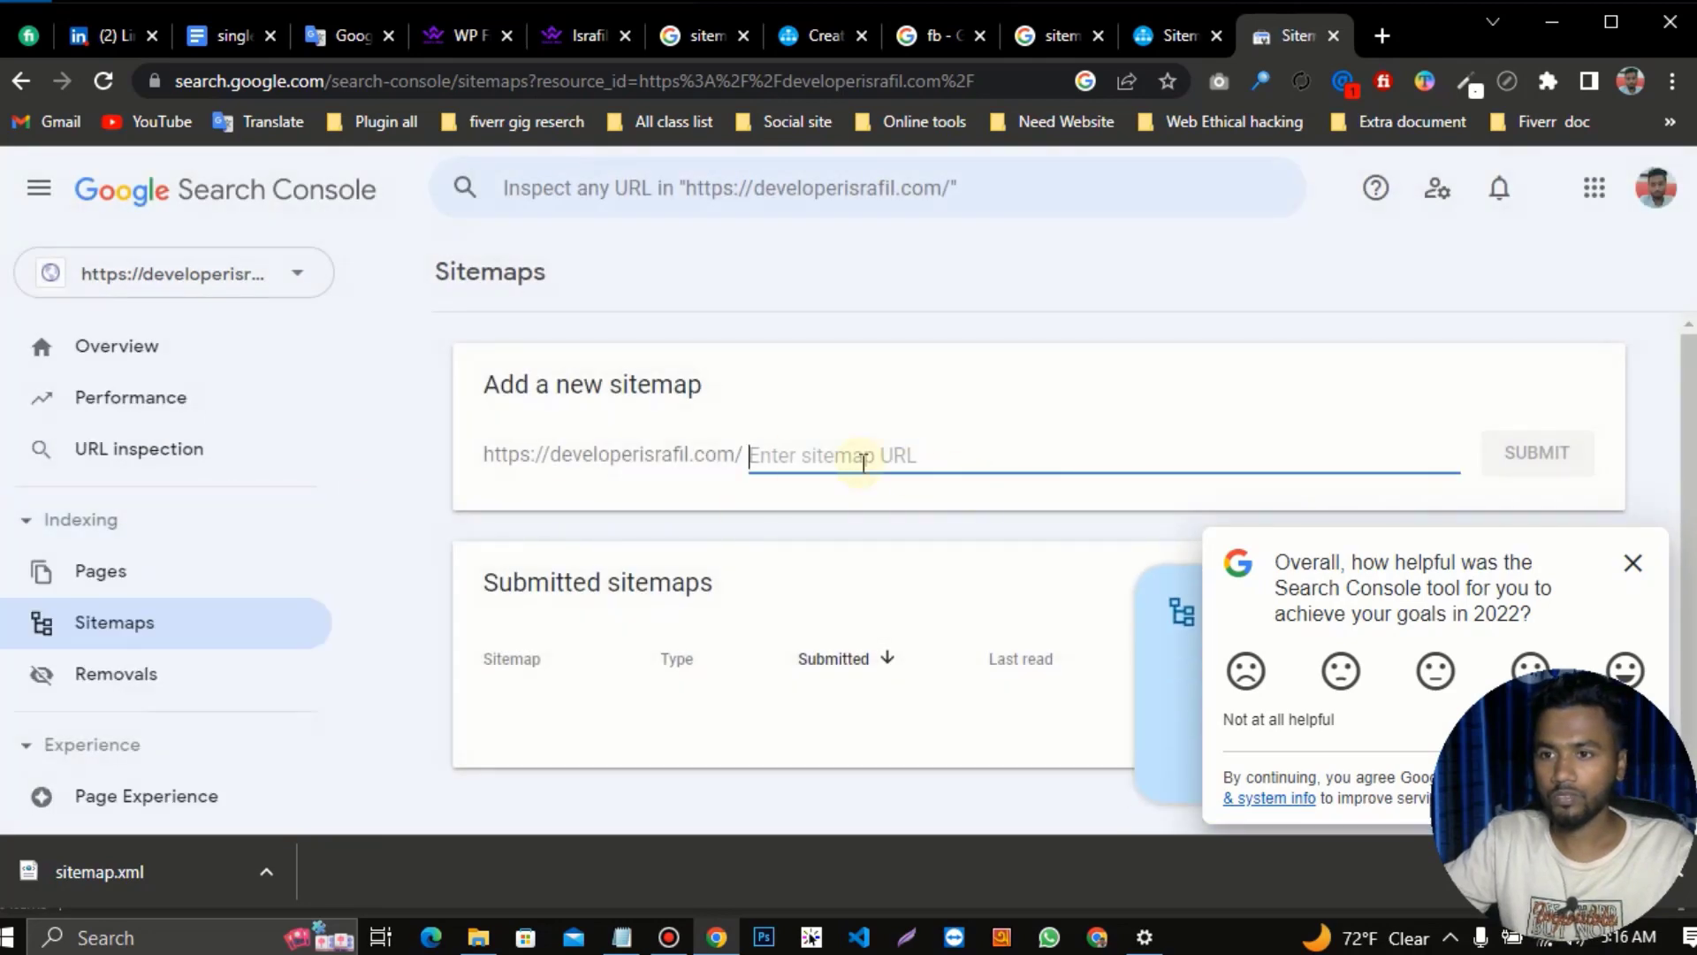
# Switch back to WP File Manager and copy the full file name of sitemap.xml, including its extension
pyautogui.click(463, 41)
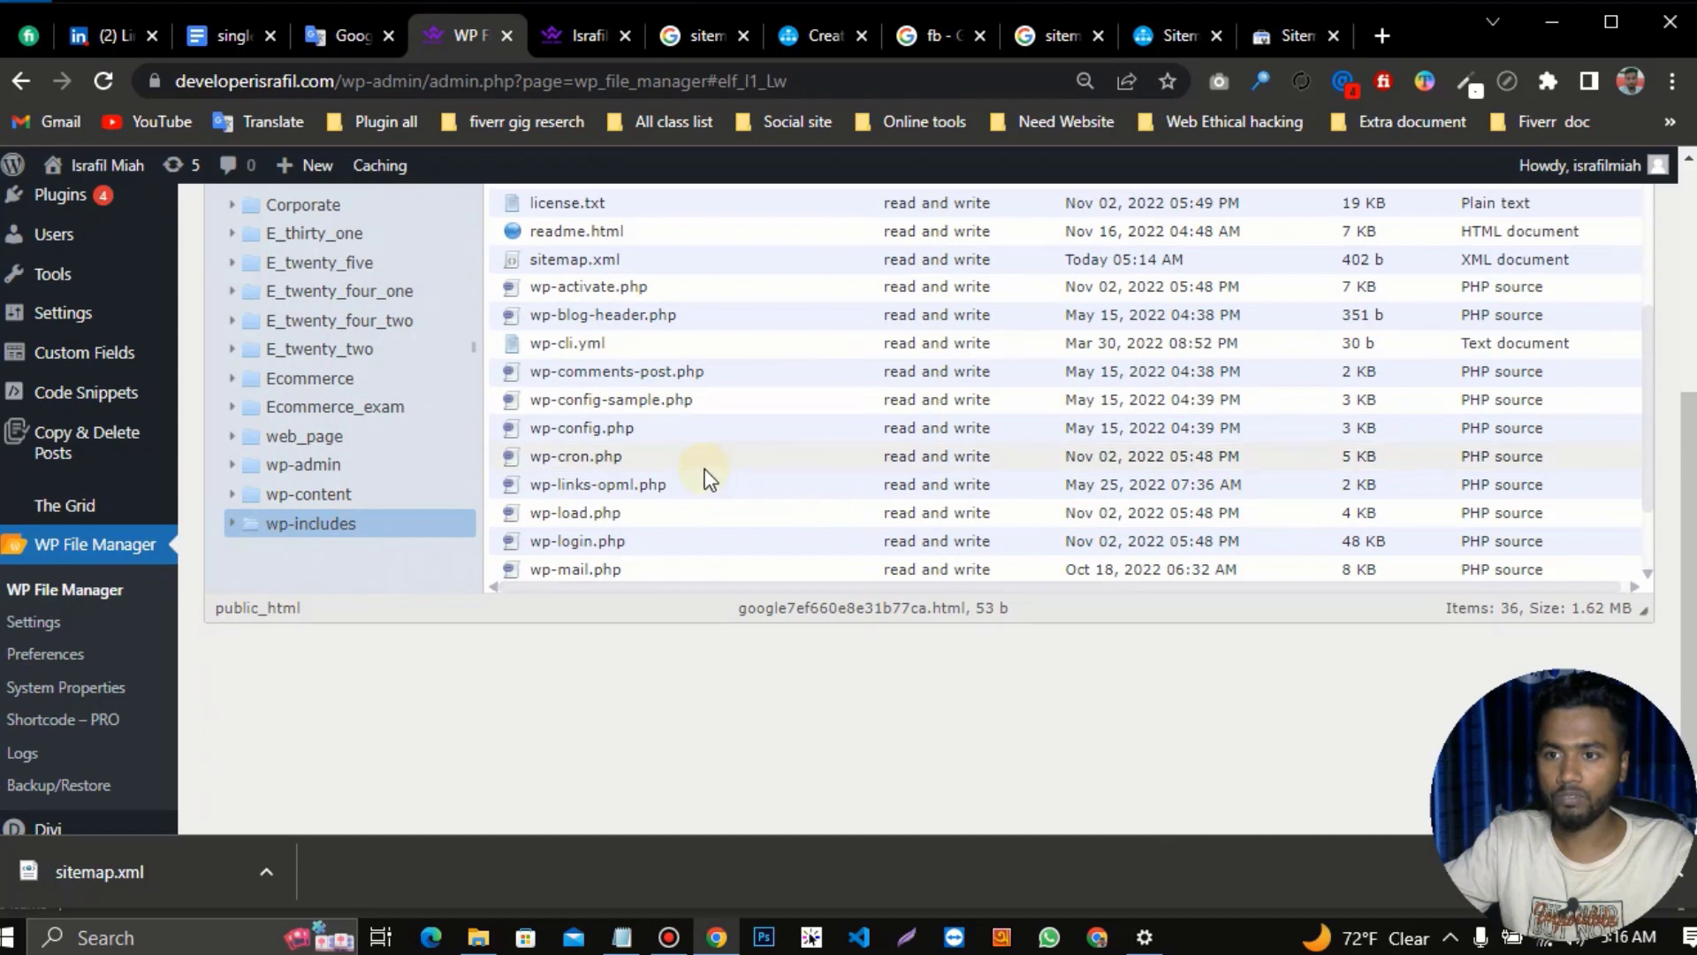
pyautogui.scroll(-5, 741, 455)
pyautogui.scroll(4, 741, 454)
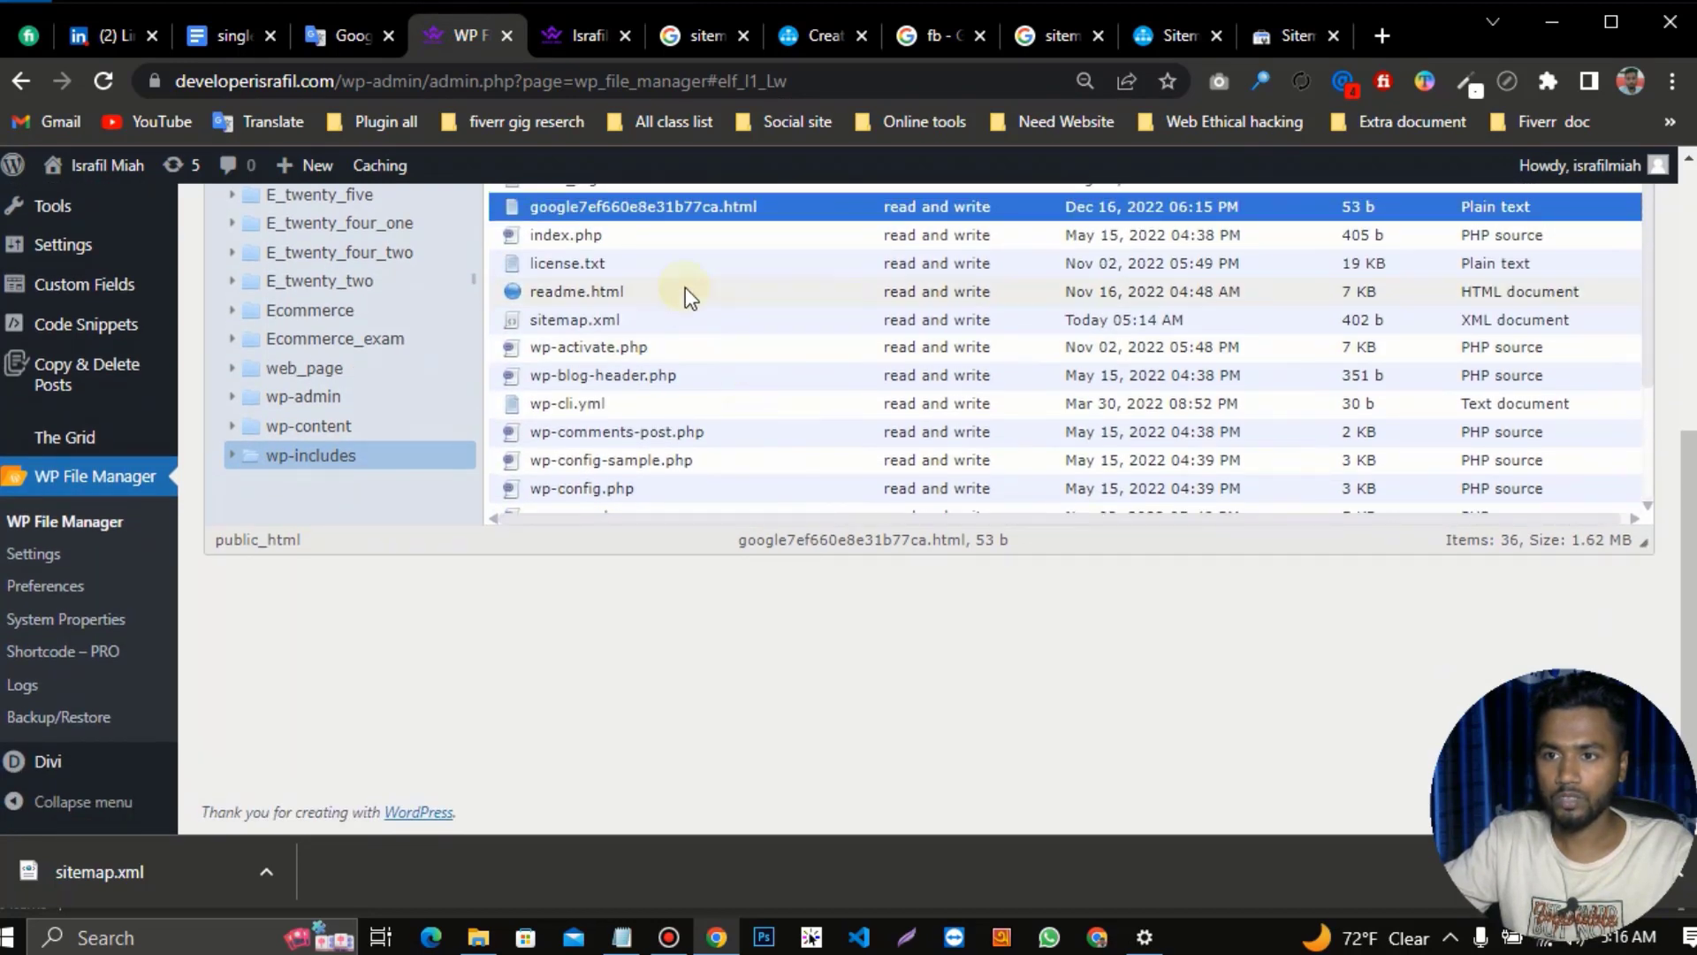
pyautogui.rightClick(608, 327)
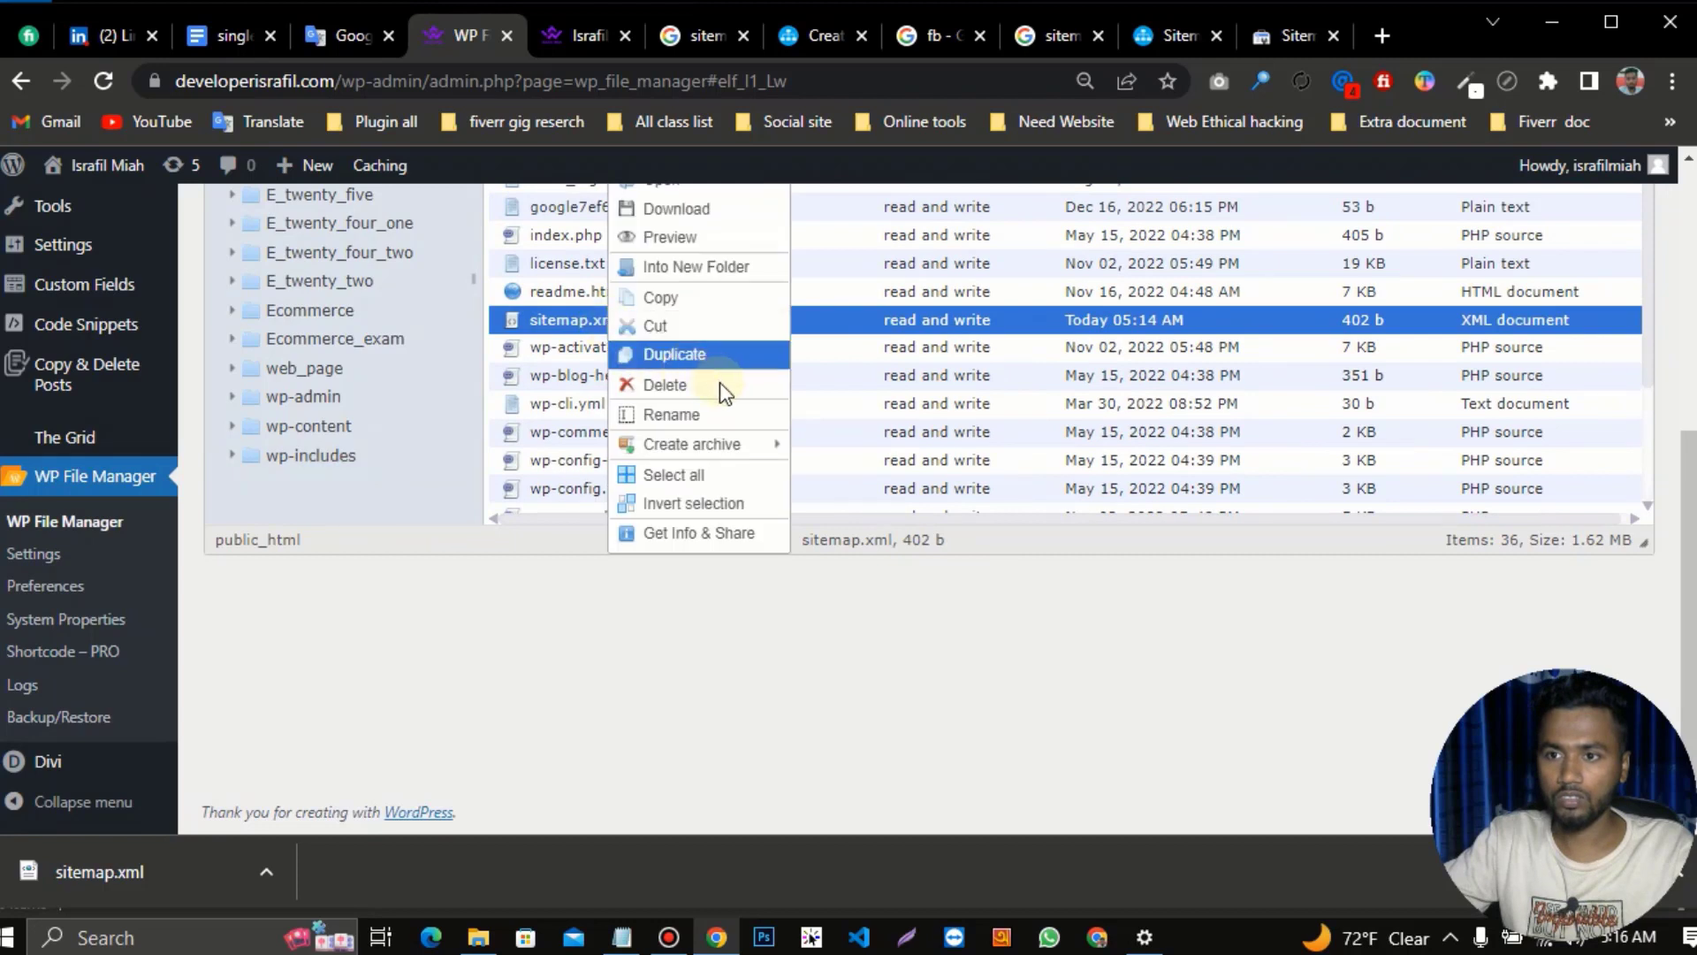
pyautogui.click(713, 409)
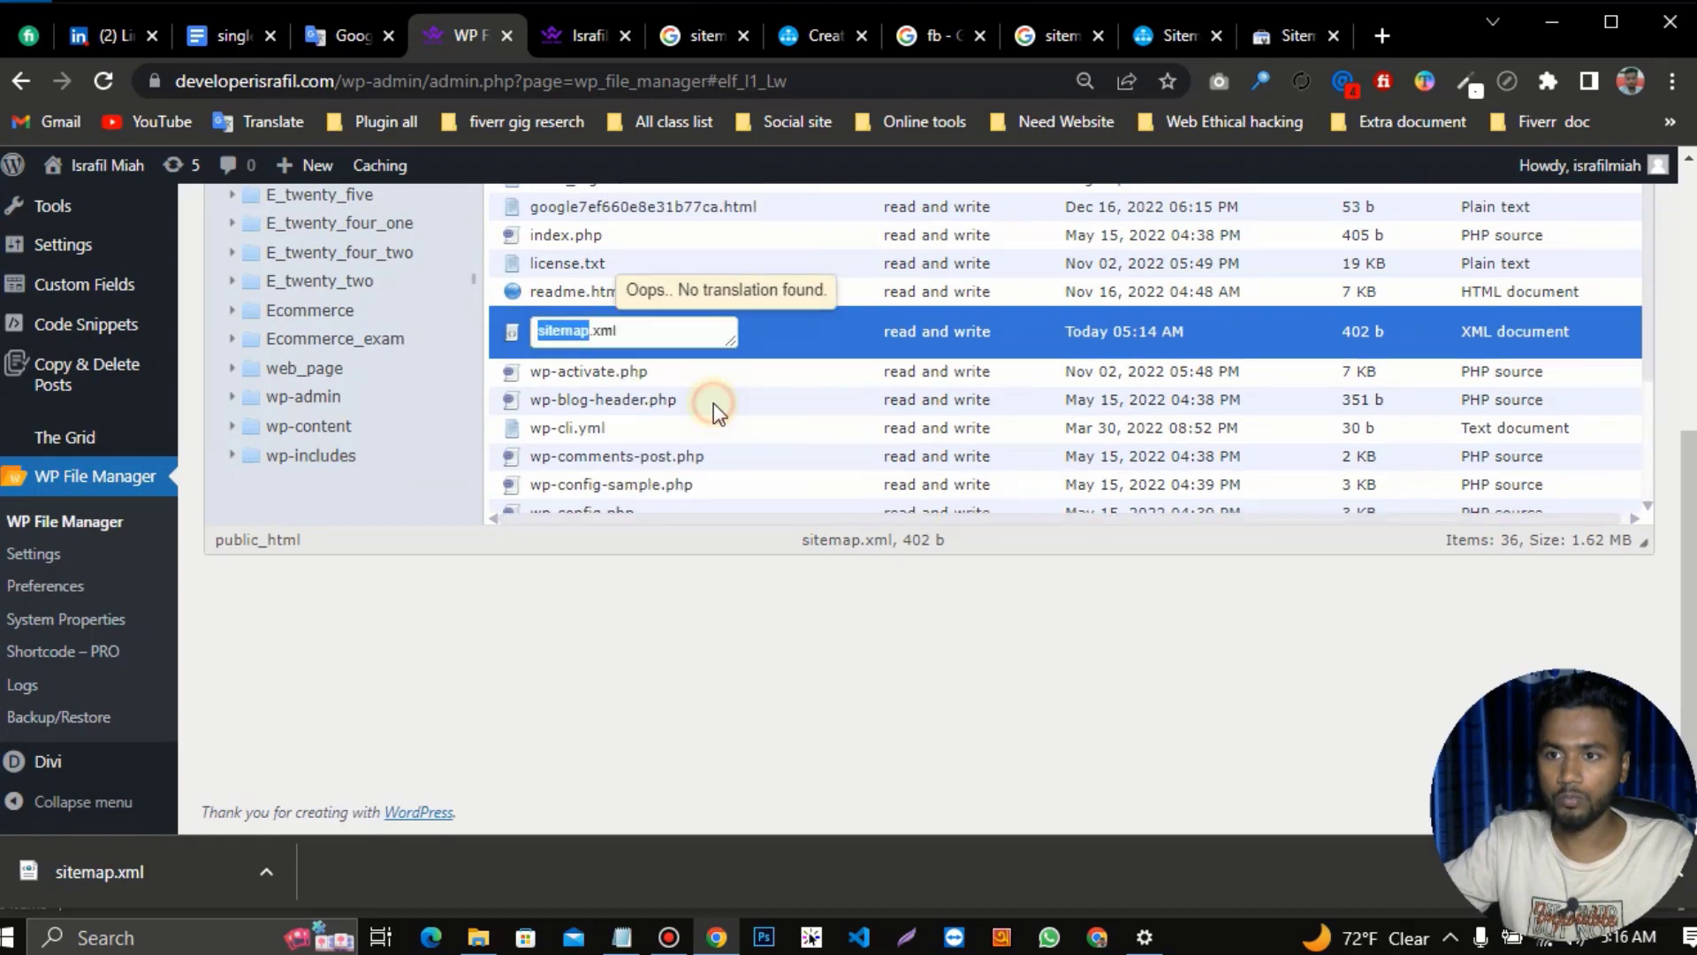
pyautogui.doubleClick(600, 332)
pyautogui.hotkey('ctrl', 'c')
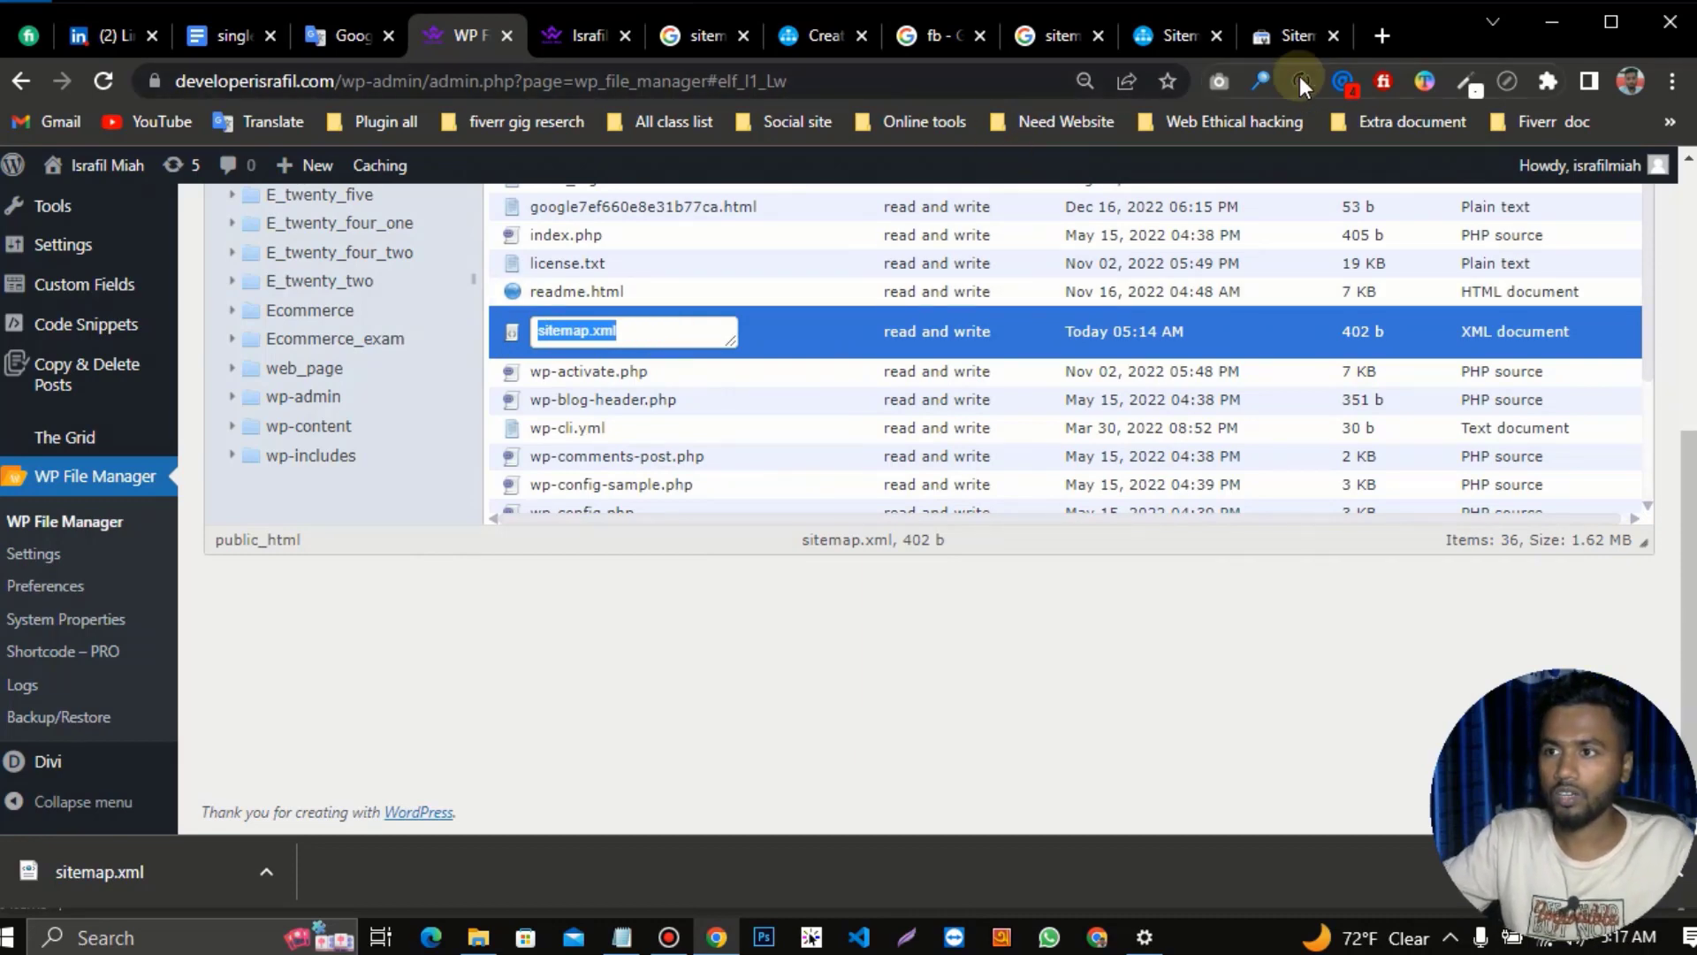
# Return to Search Console, submit sitemap.xml as a new sitemap for the portfolio site, and dismiss the feedback survey
pyautogui.click(1299, 35)
pyautogui.click(806, 442)
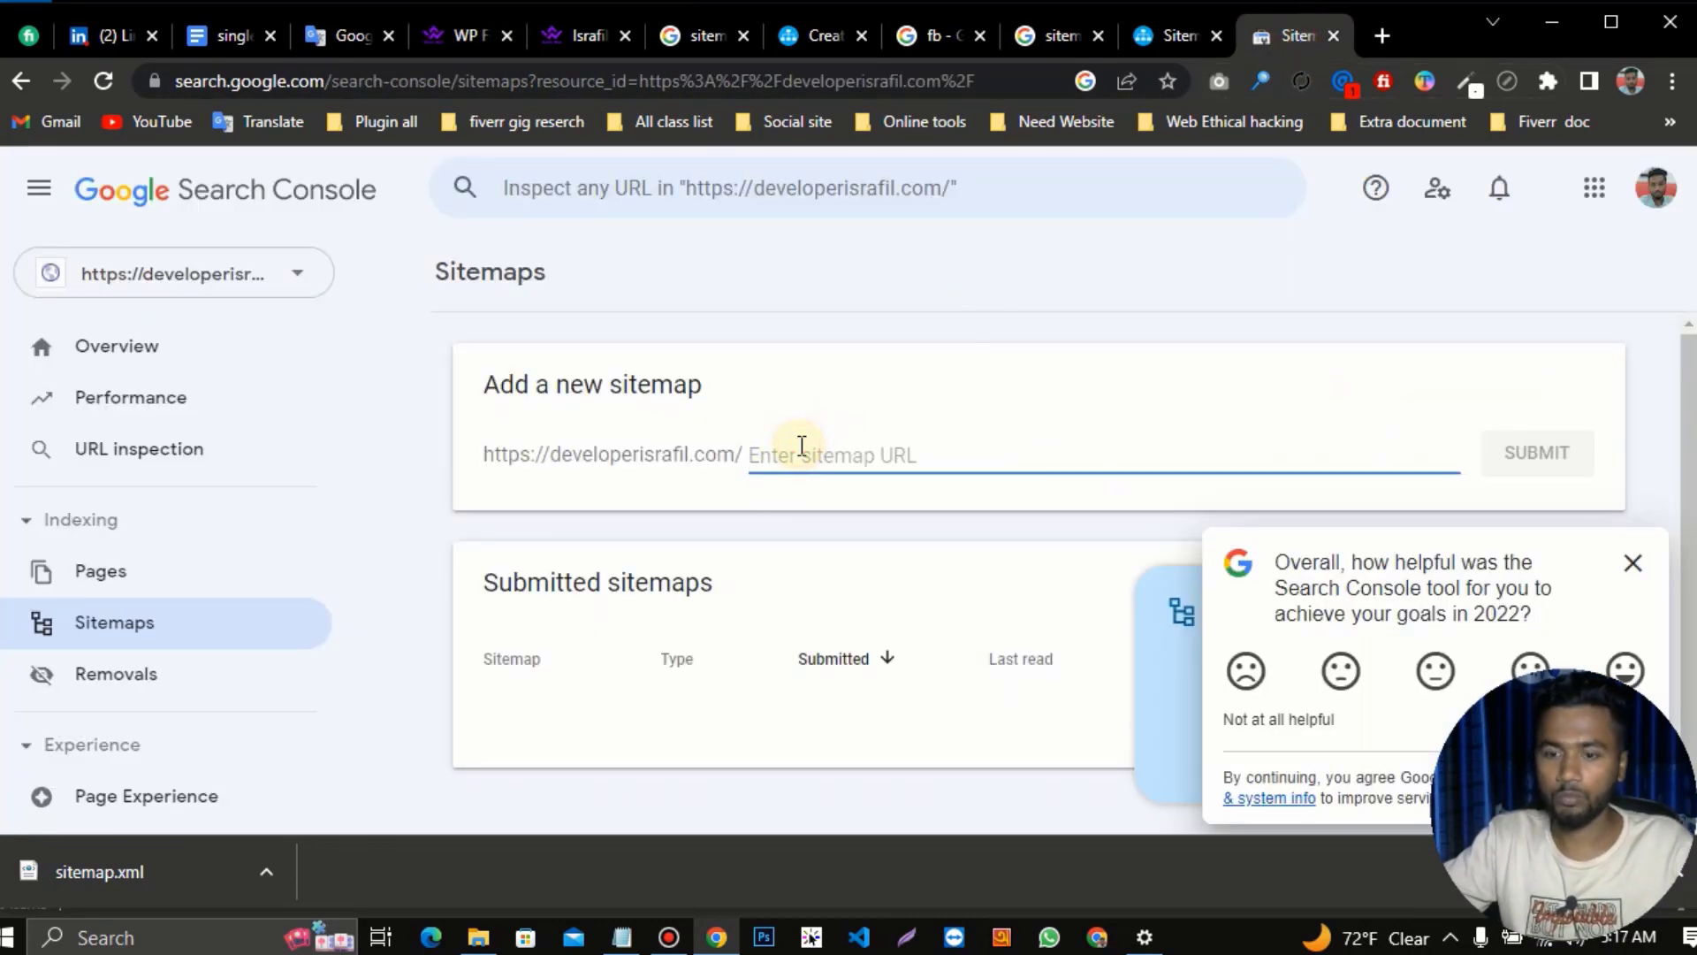
pyautogui.hotkey('ctrl', 'v')
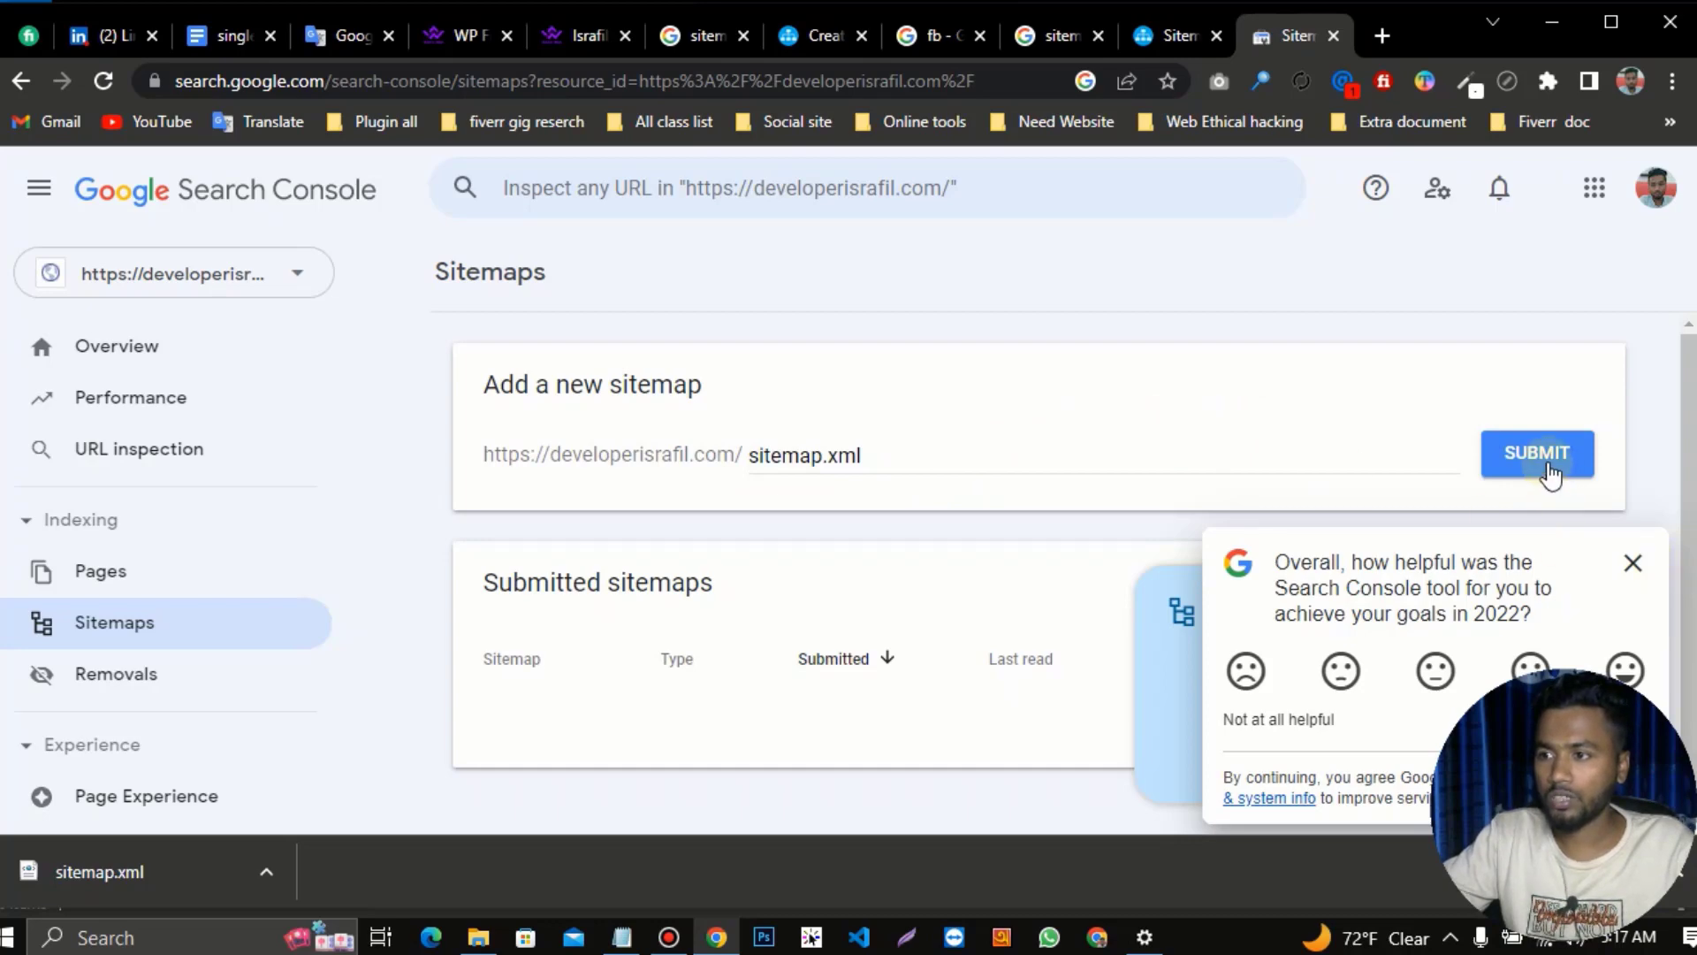
pyautogui.click(1554, 473)
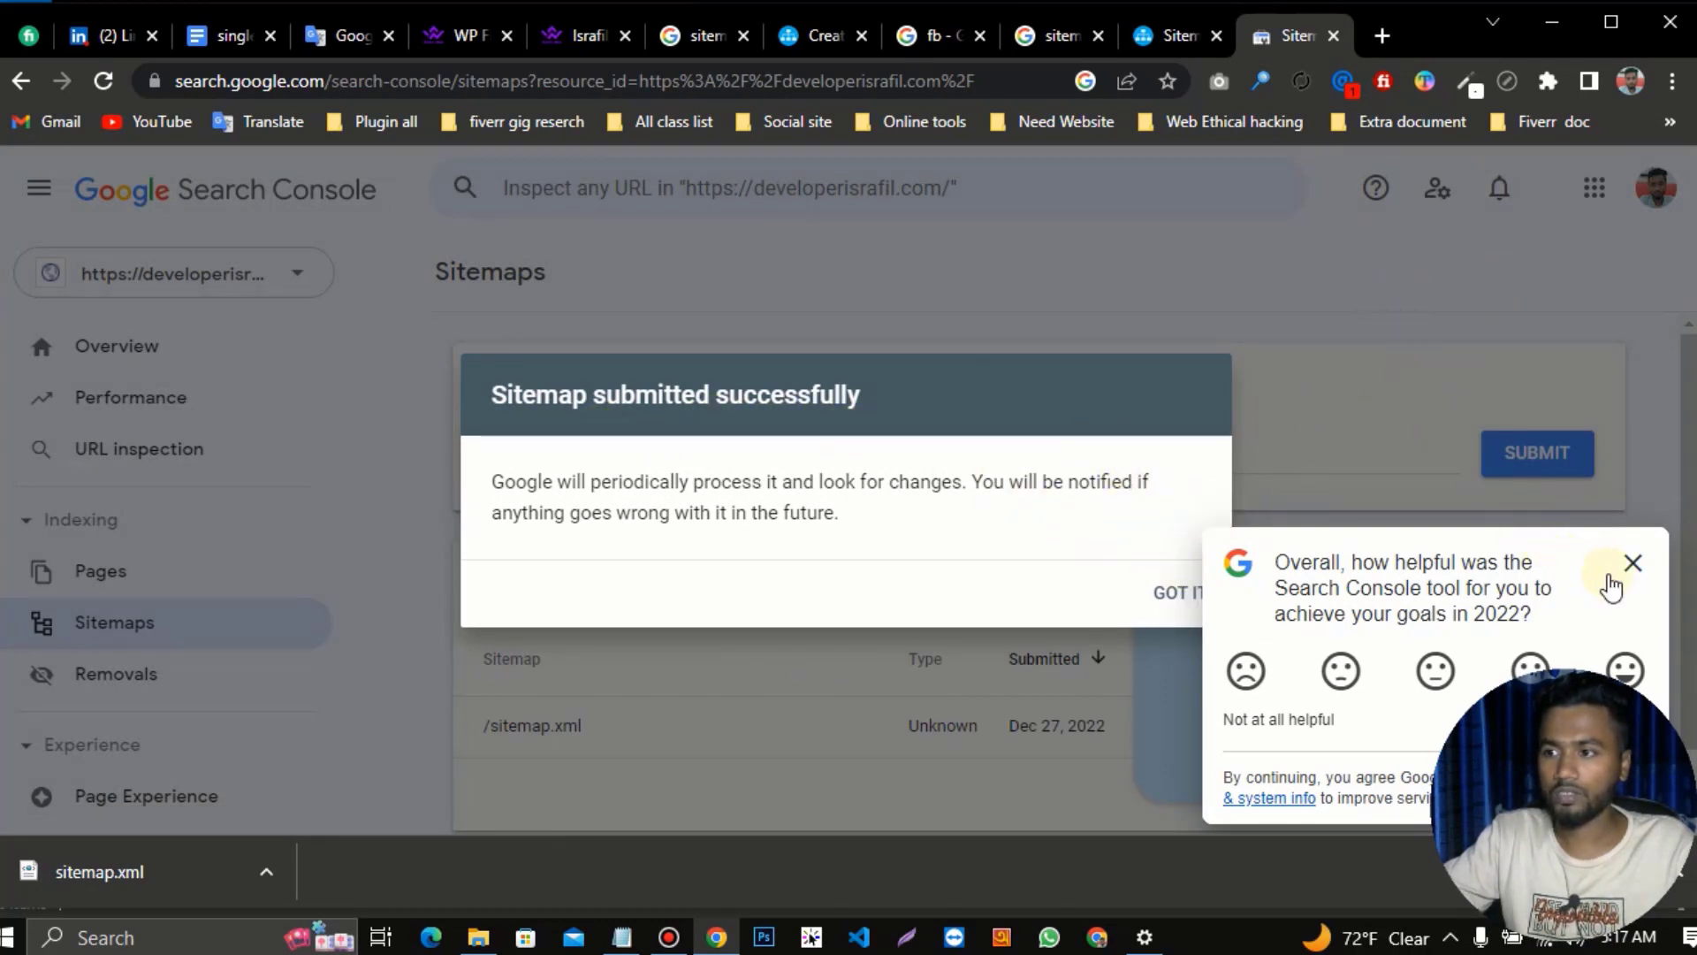
pyautogui.click(1632, 562)
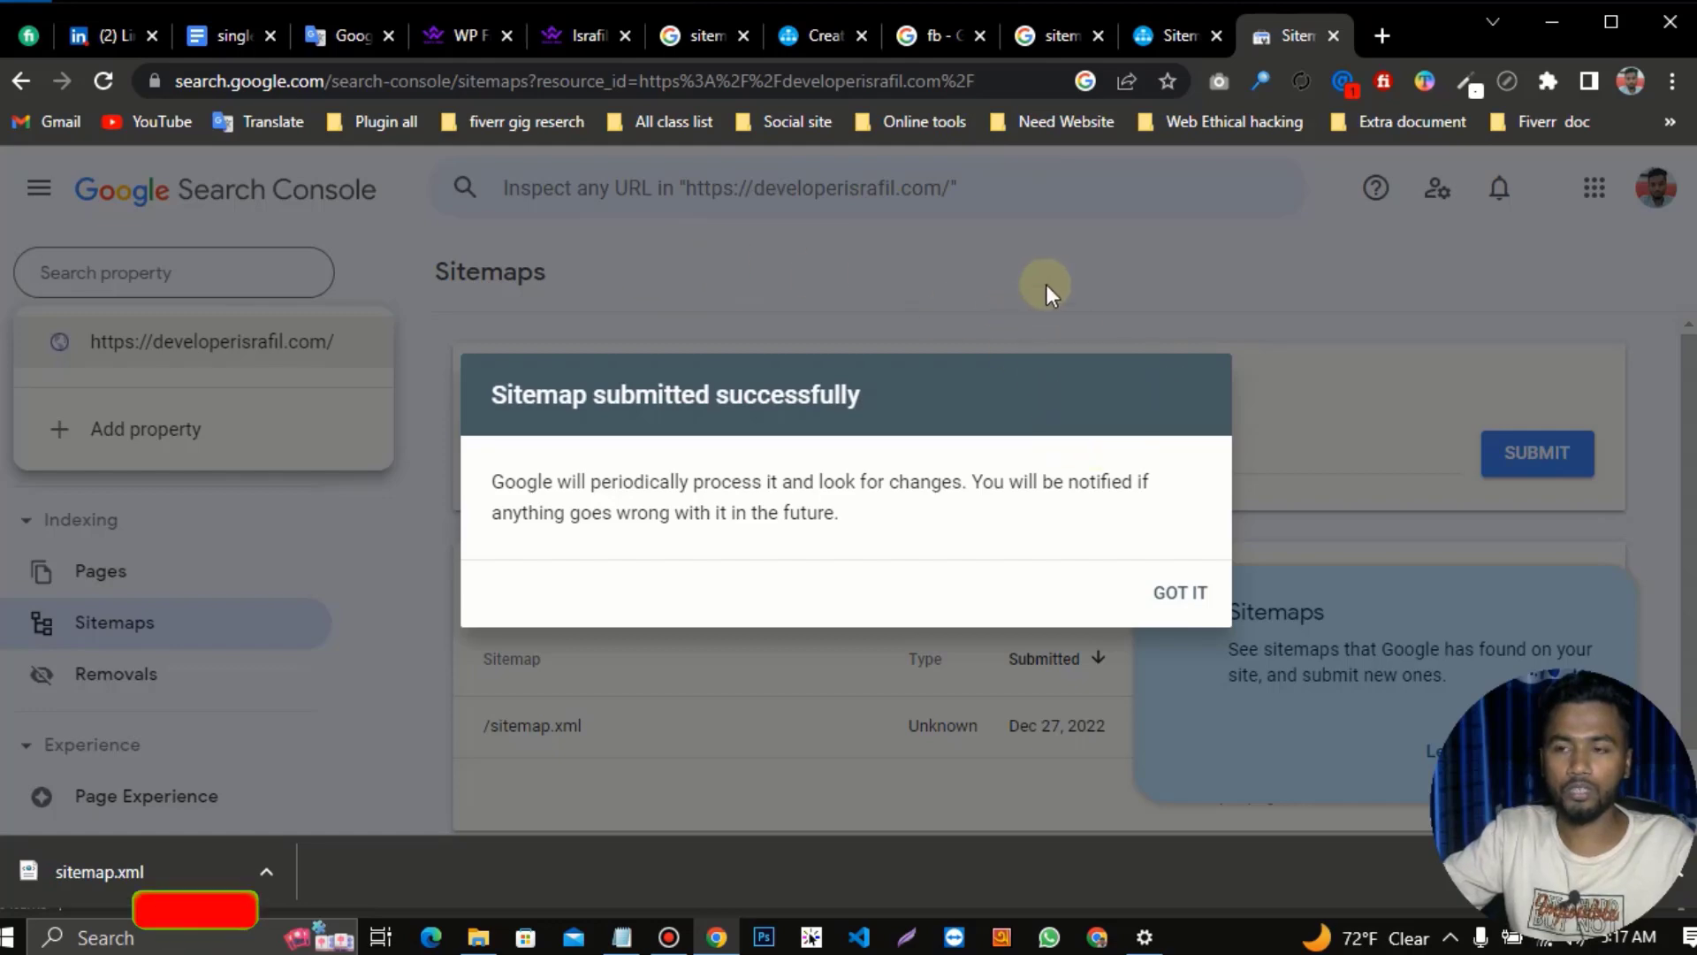
# View the portfolio site's home page briefly and return to the Search Console Sitemaps page
pyautogui.click(578, 33)
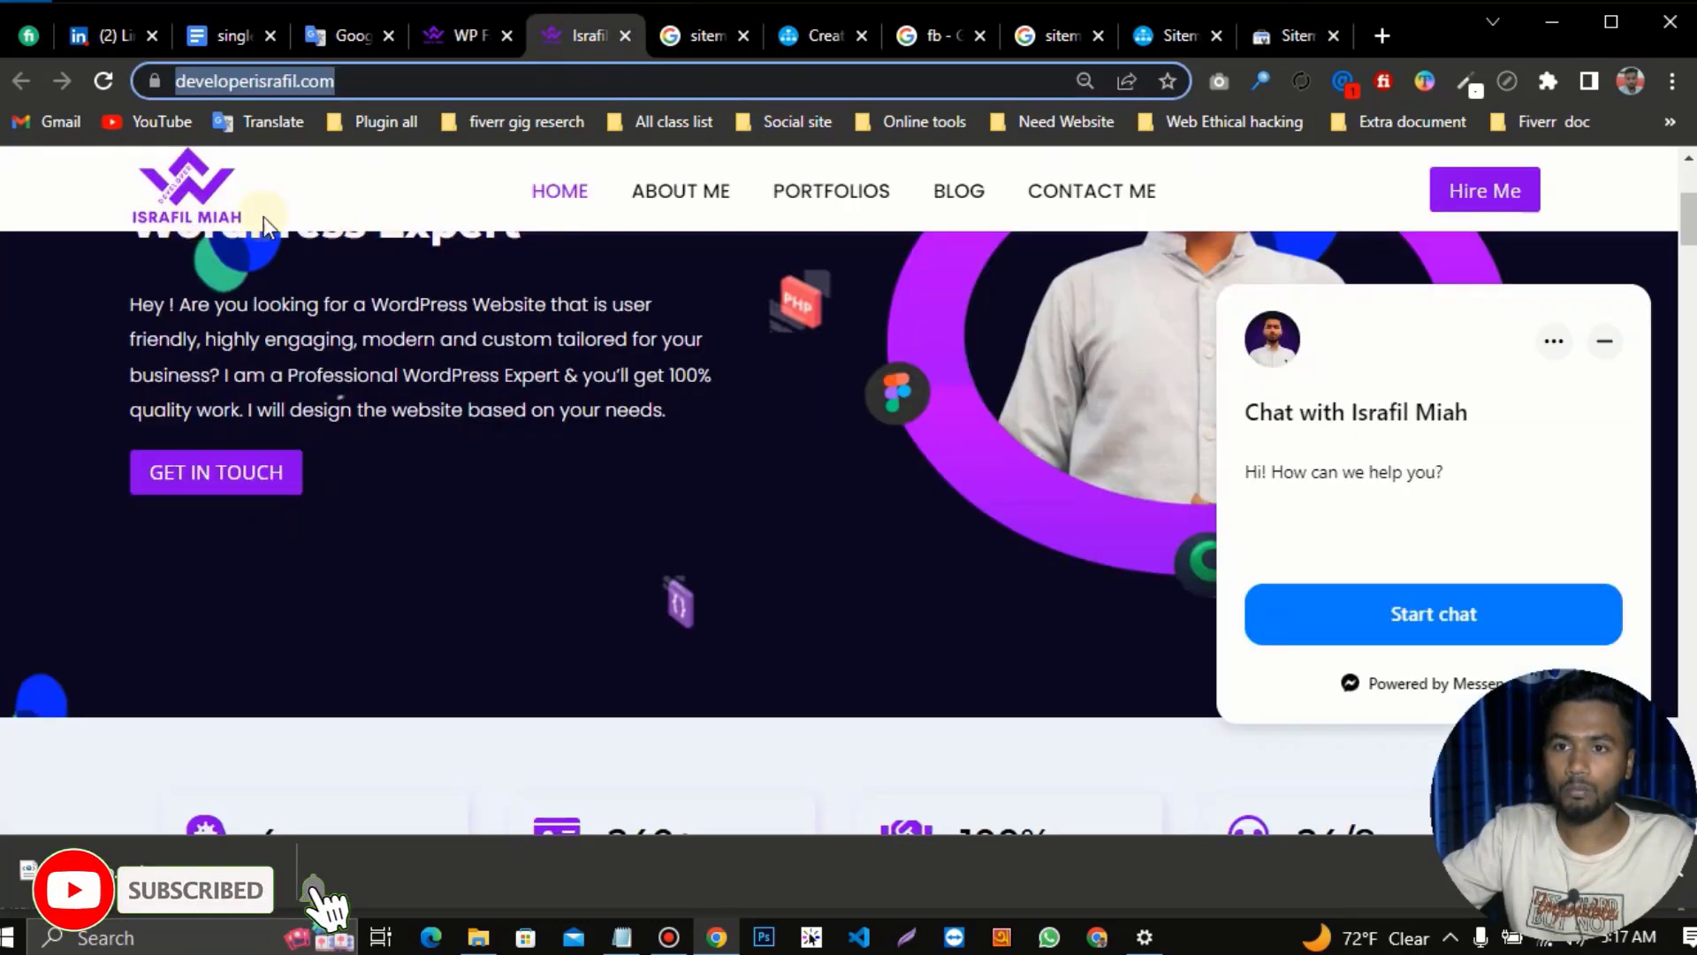
pyautogui.click(1296, 35)
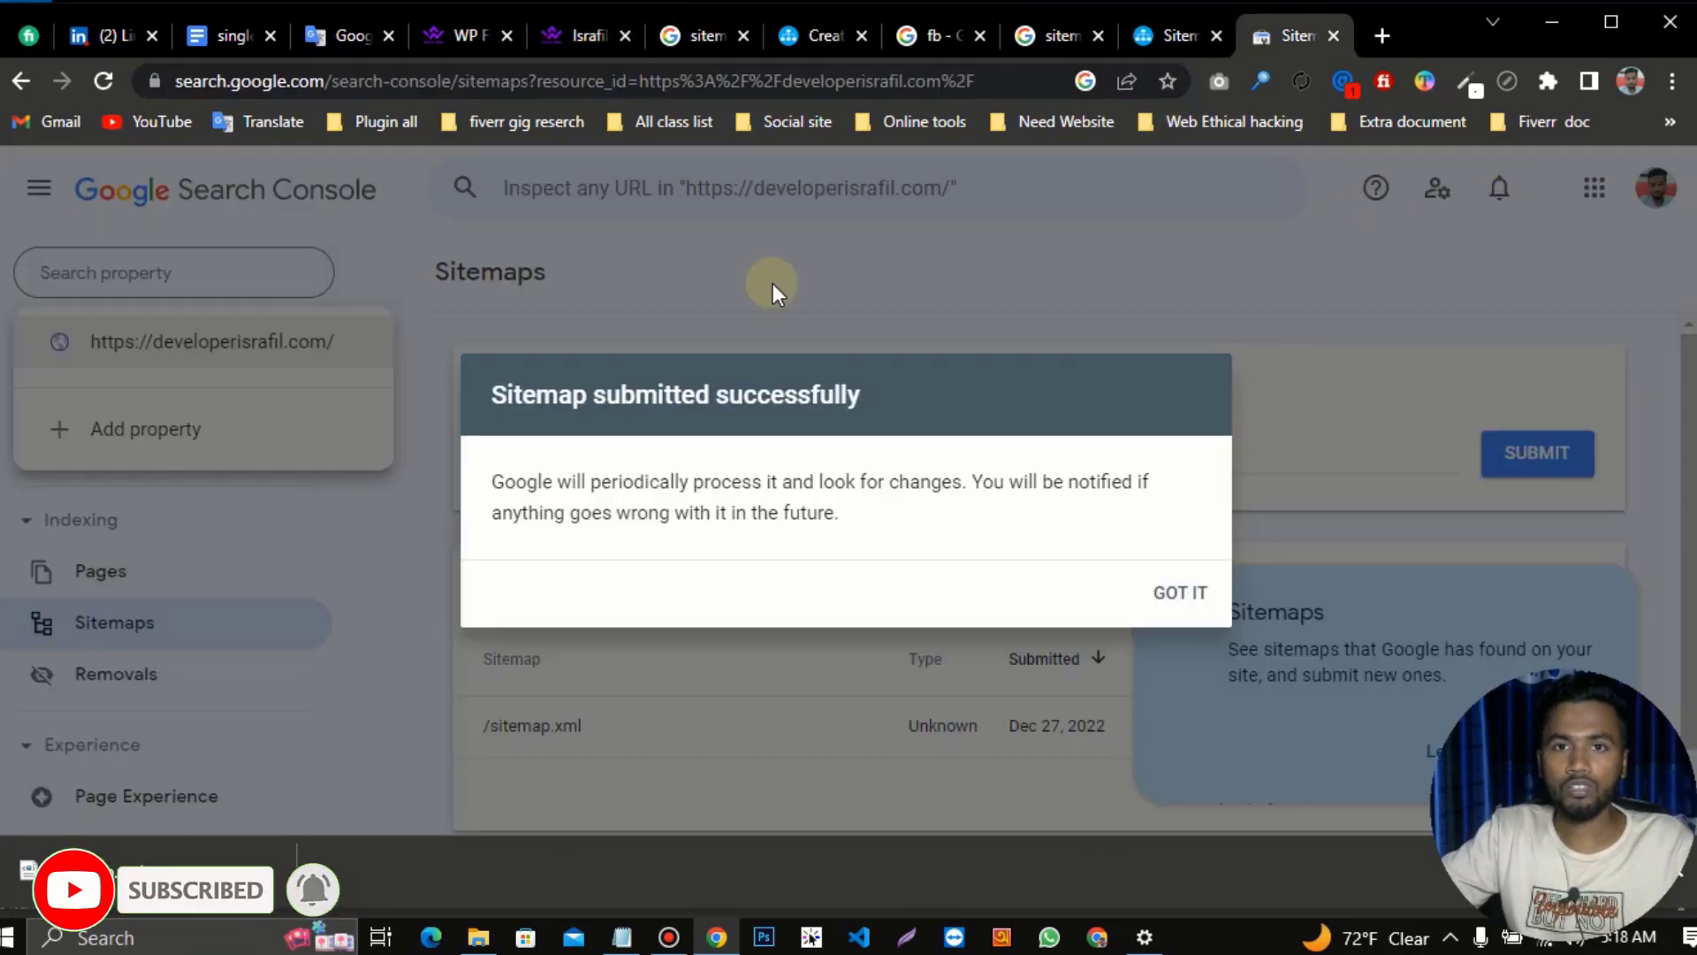